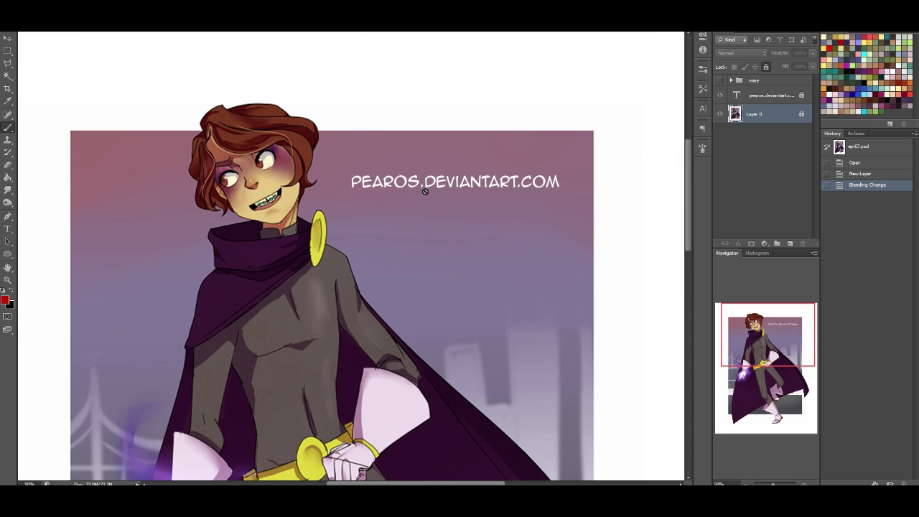
Exit the Lazy Nezumi Pro stroke-smoothing utility running in the background
mouse_move(773, 332)
mouse_down()
mouse_move(772, 399)
mouse_move(766, 347)
mouse_move(773, 366)
mouse_move(755, 326)
mouse_up()
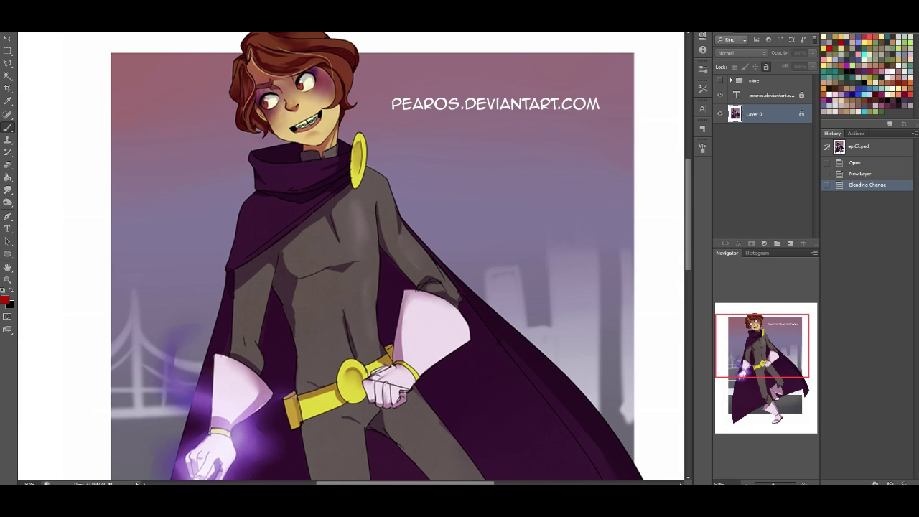
click(844, 495)
right_click(856, 435)
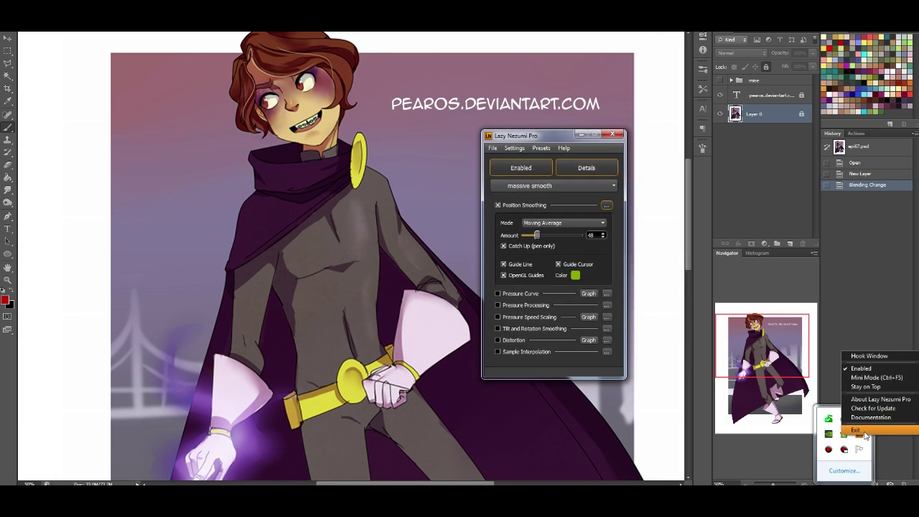
click(863, 432)
click(780, 356)
drag(781, 356, 737, 94)
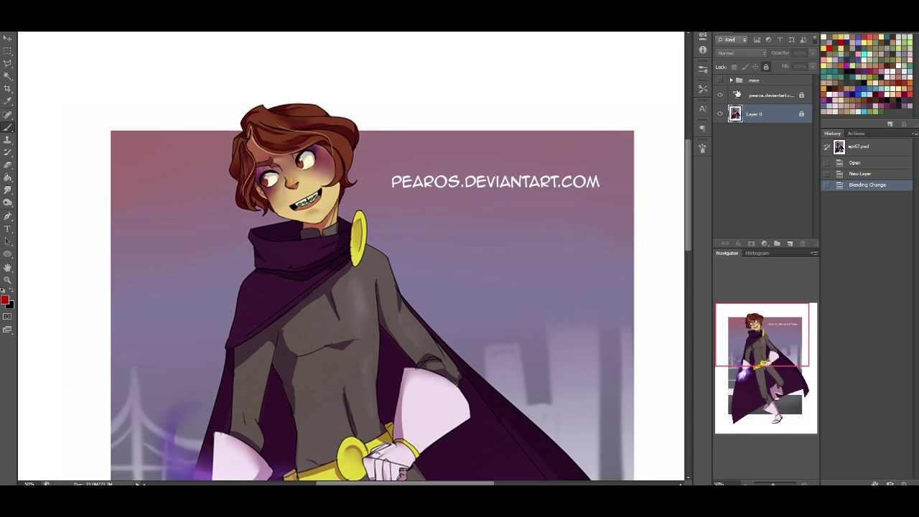
Show and expand the "mine" layer group, make Layer 2 active and fit the whole canvas in view
click(720, 80)
click(731, 80)
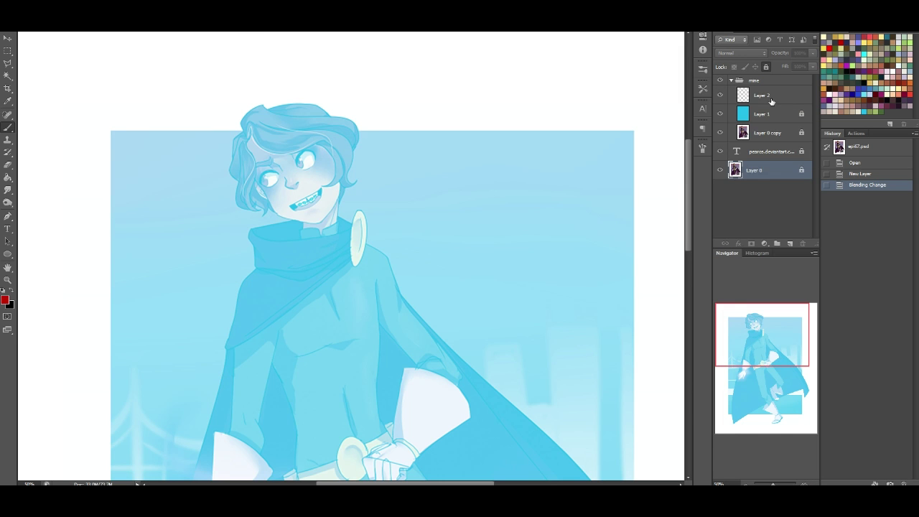
click(769, 102)
drag(768, 352, 765, 367)
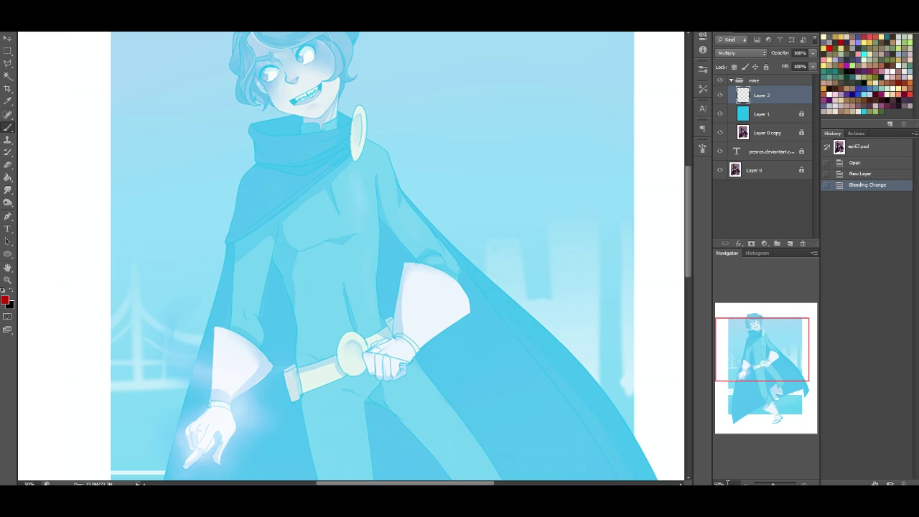
key(ctrl+0)
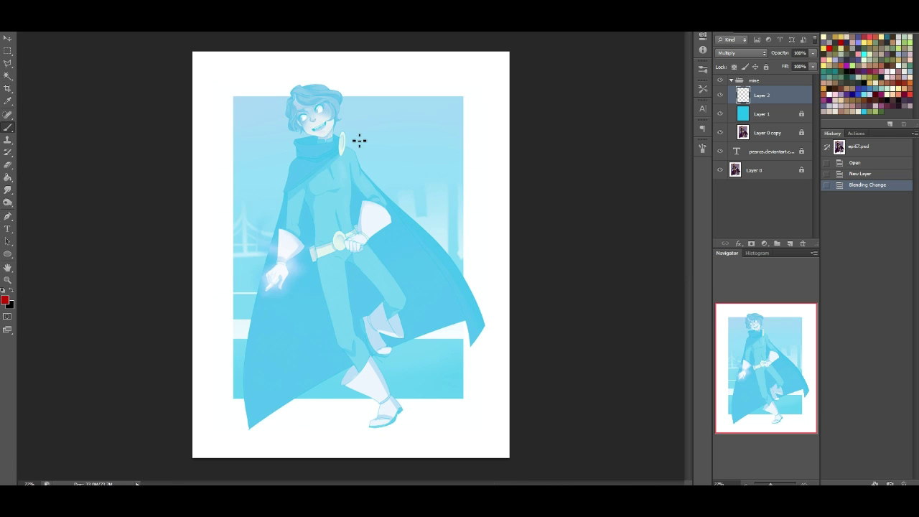
Sketch a slanted shoulder line across the figure's collar and a tilted hip line along the belt
click(334, 153)
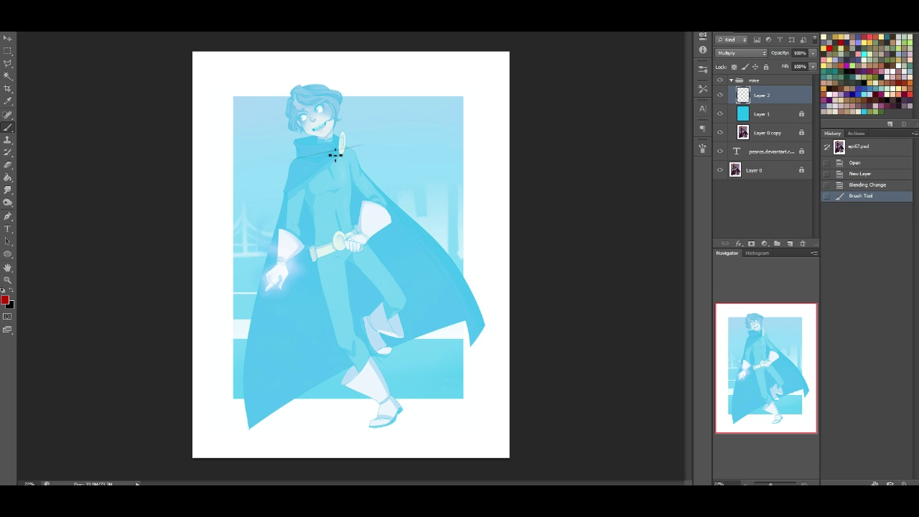
click(353, 149)
click(329, 162)
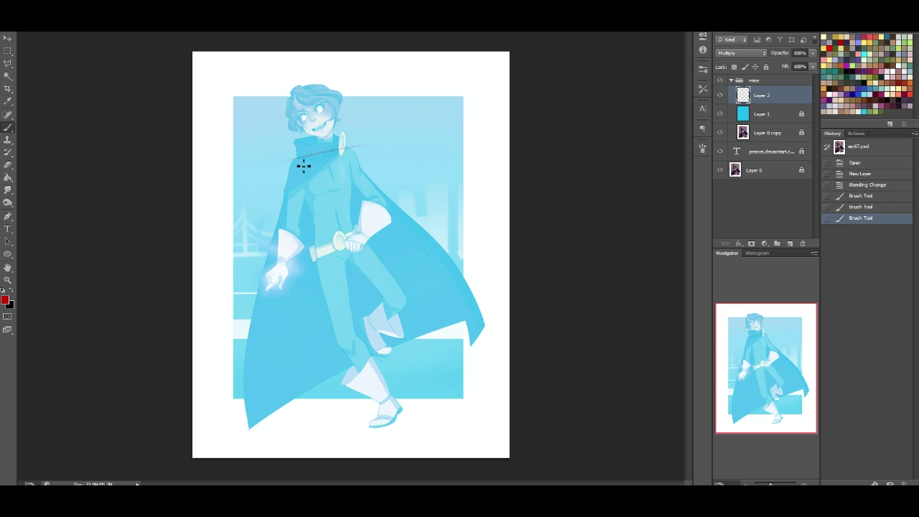
click(319, 162)
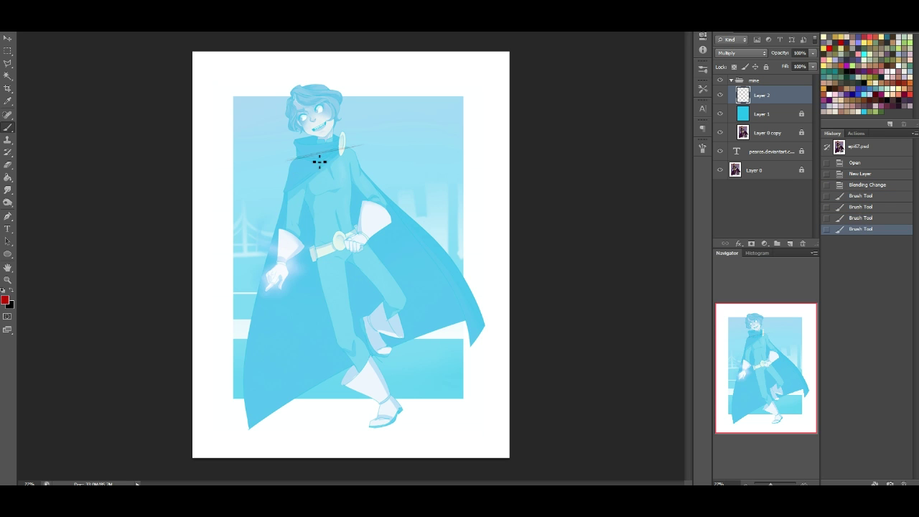
click(359, 232)
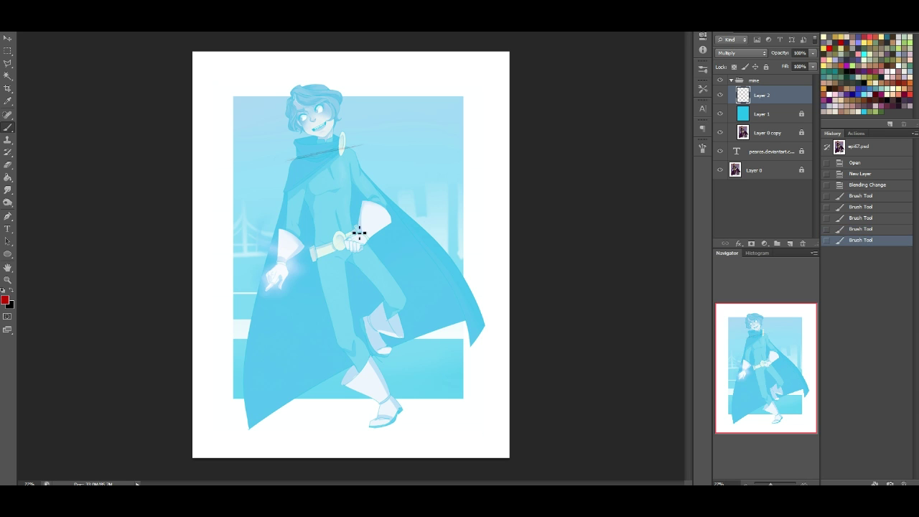
drag(311, 263, 366, 226)
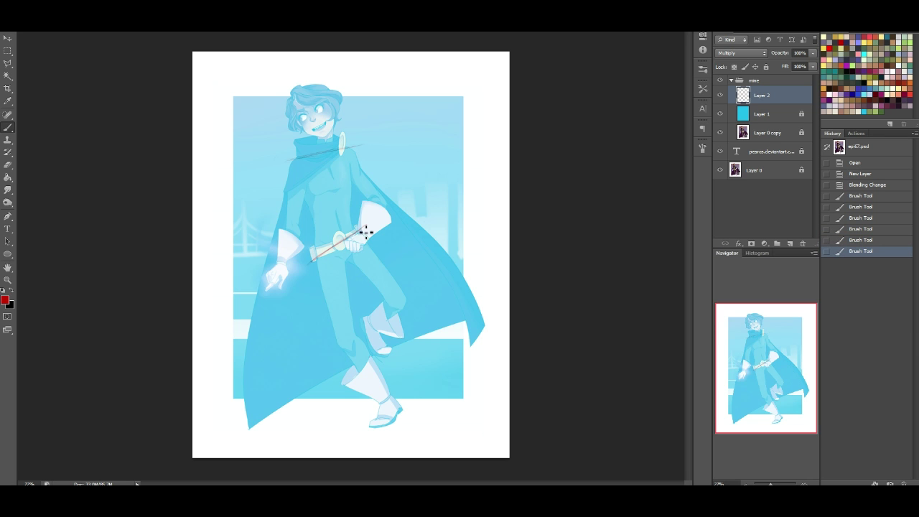
Sketch the torso's centre line in short strokes from the neck over the chest and abdomen to below the belt
mouse_move(286, 167)
mouse_down()
mouse_move(355, 144)
mouse_move(323, 153)
mouse_up()
key(ctrl+z)
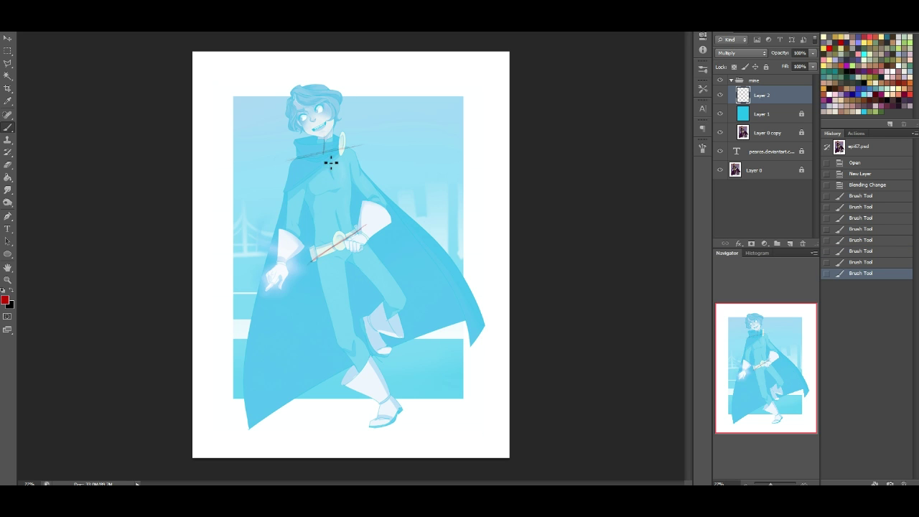
click(332, 167)
click(329, 165)
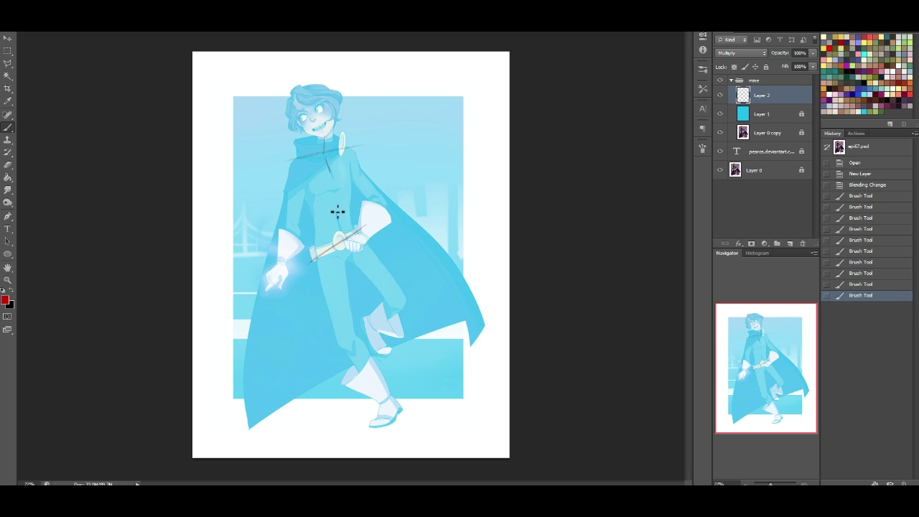
click(345, 233)
click(348, 236)
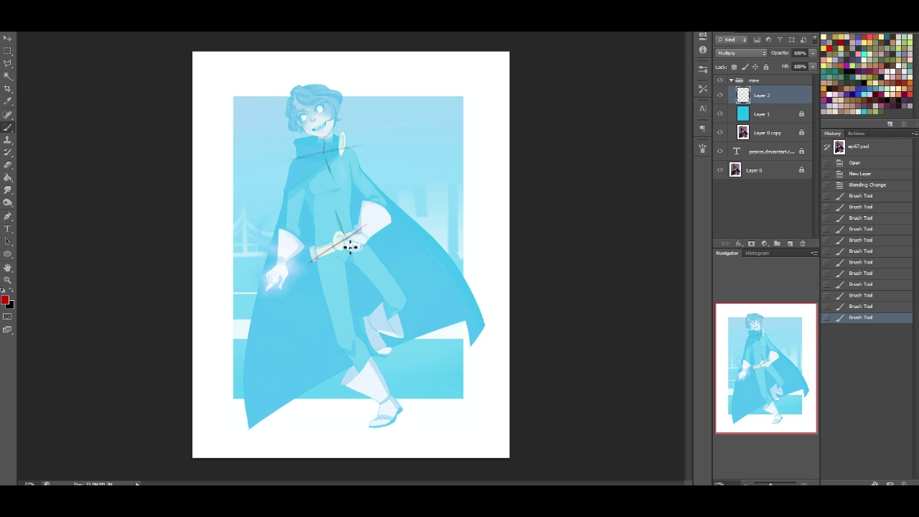
drag(350, 259, 346, 267)
click(361, 218)
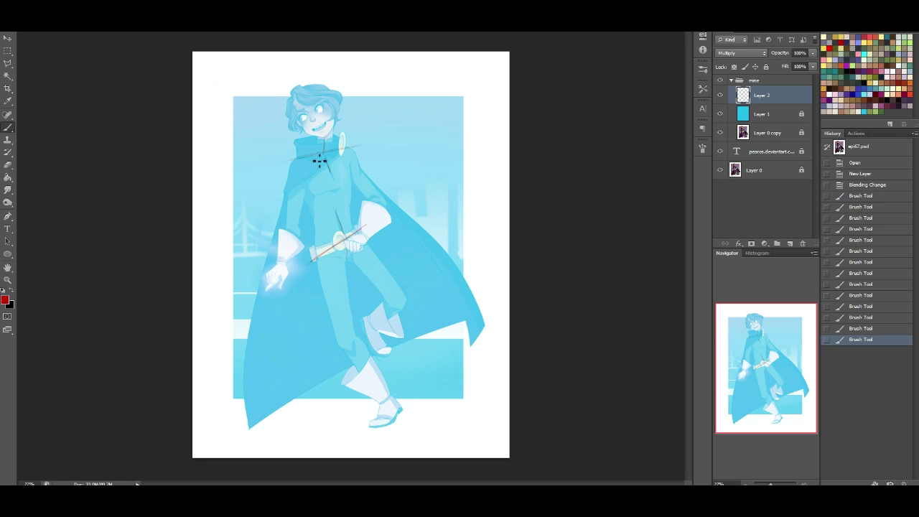
Sketch the standing leg's construction lines from the hip through the knee and shin to the foot
drag(322, 431, 323, 432)
key(ctrl+z)
drag(323, 270, 356, 343)
drag(338, 305, 361, 349)
drag(357, 318, 374, 359)
drag(357, 318, 394, 408)
drag(362, 334, 395, 411)
mouse_move(371, 355)
mouse_down()
mouse_move(404, 417)
mouse_move(362, 429)
mouse_up()
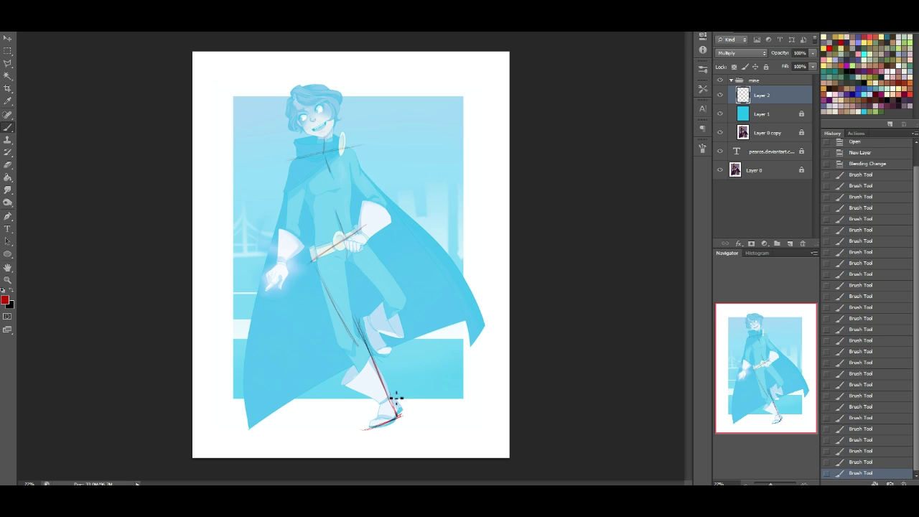
drag(359, 321, 355, 342)
drag(359, 320, 357, 337)
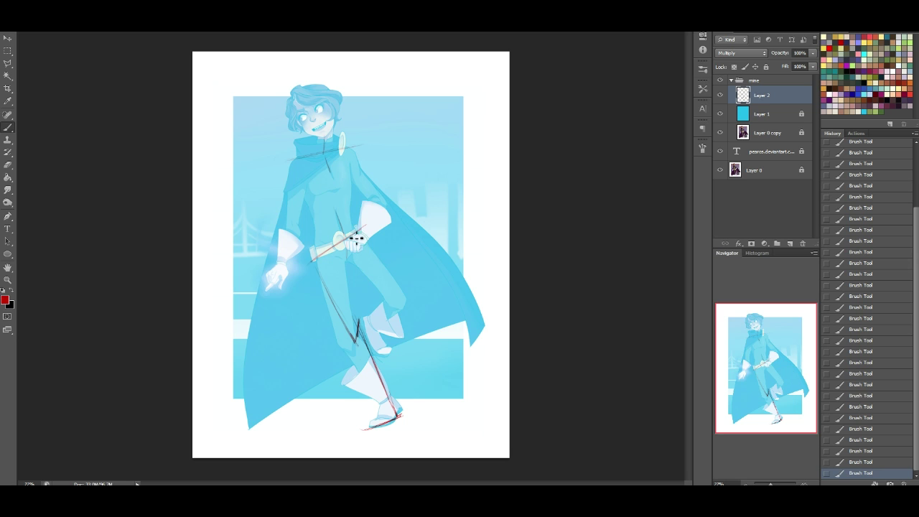
Sketch the raised leg's thigh line from hip to knee and outline the standing foot
drag(384, 265, 407, 292)
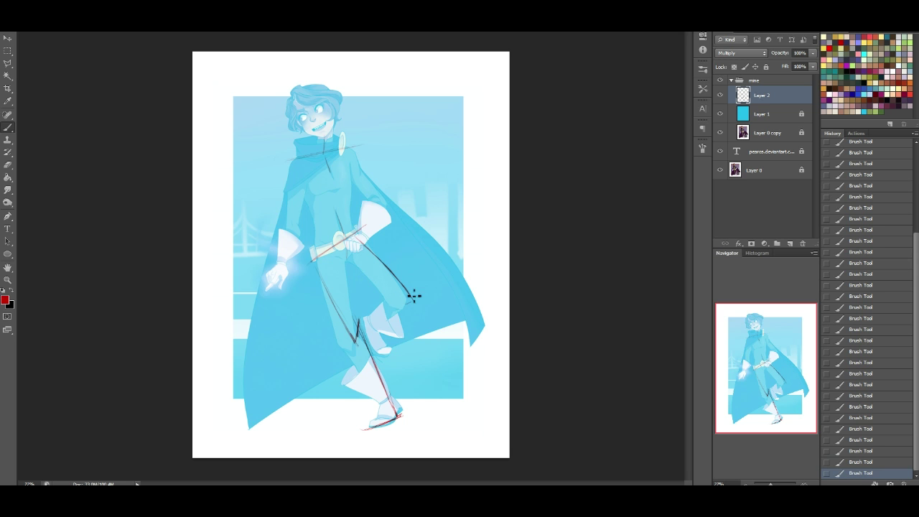
mouse_move(393, 408)
mouse_down()
mouse_move(375, 439)
mouse_move(363, 432)
mouse_move(407, 424)
mouse_up()
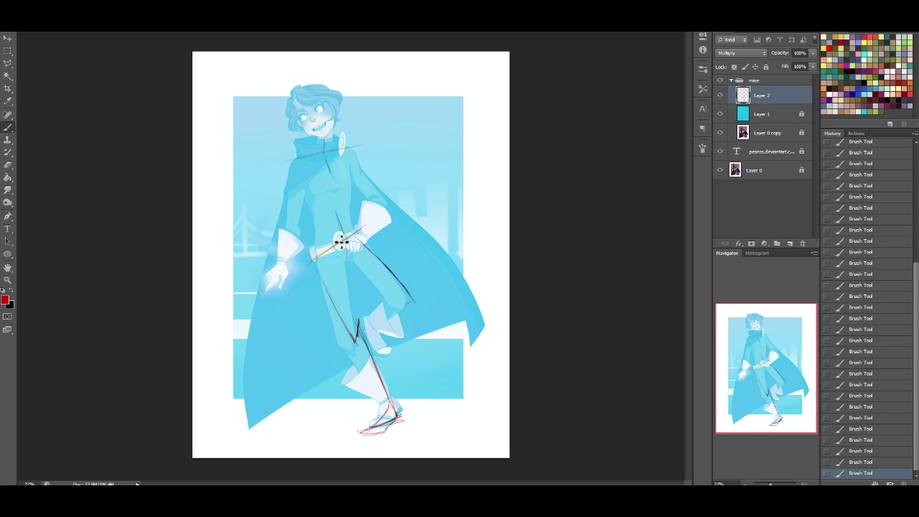
Try to sketch steep hip strokes crossing the end of the belt above the standing leg
drag(311, 235, 325, 276)
drag(316, 234, 318, 262)
key(ctrl+z)
Erase the strokes crossing the belt end above the standing leg with a hard round eraser at 100% hardness
click(7, 167)
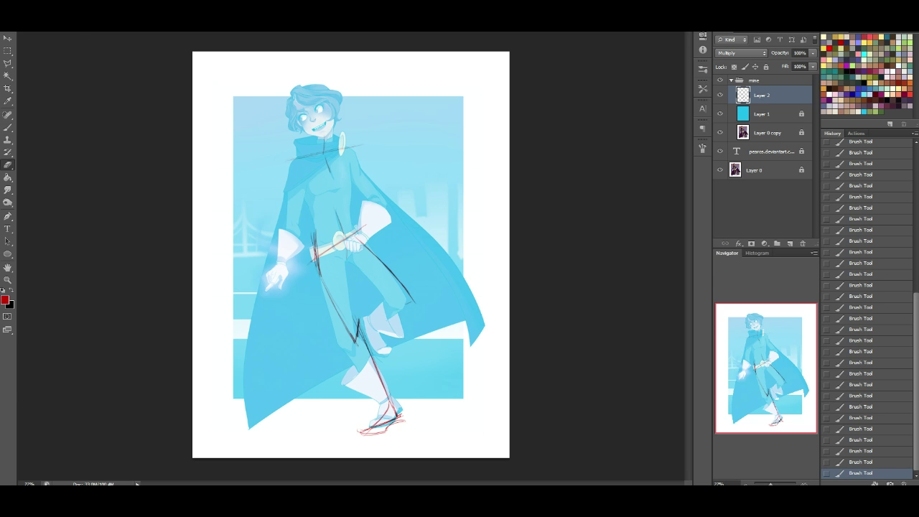
click(34, 22)
scroll(94, 145, up, 10)
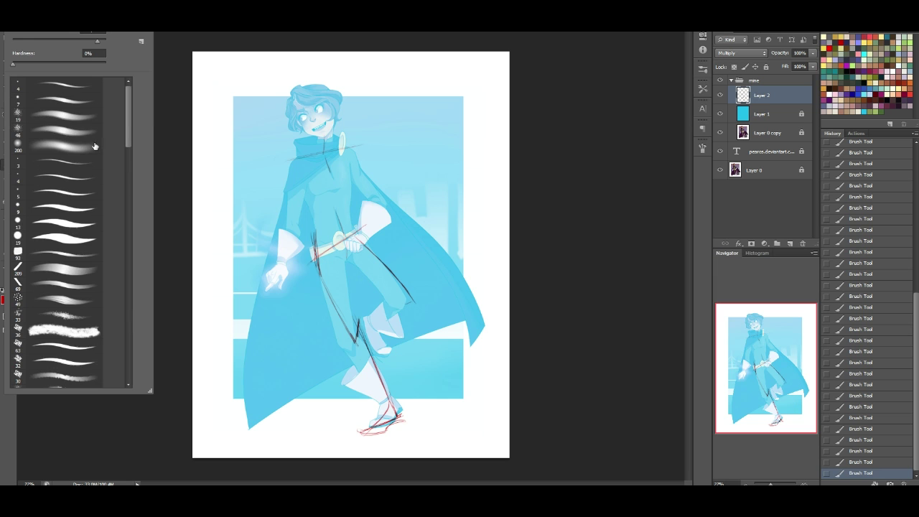
click(72, 238)
click(40, 41)
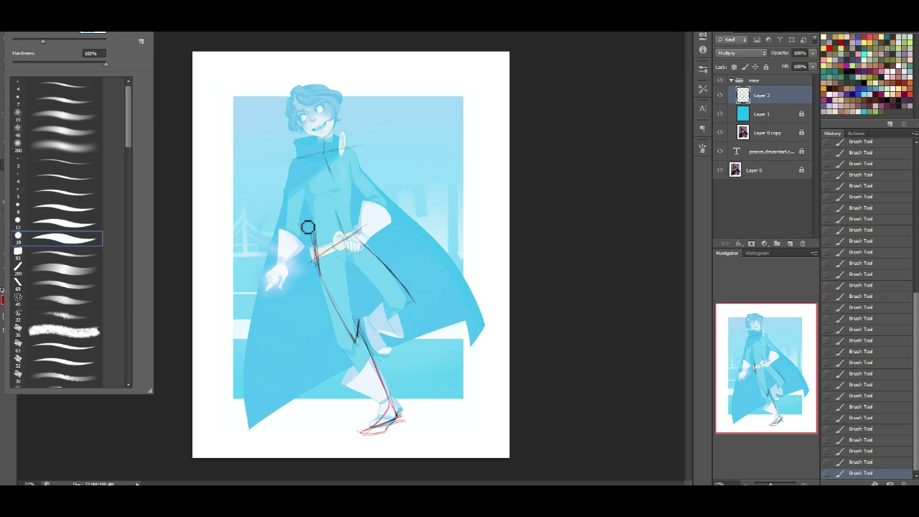
click(309, 262)
drag(315, 276, 313, 236)
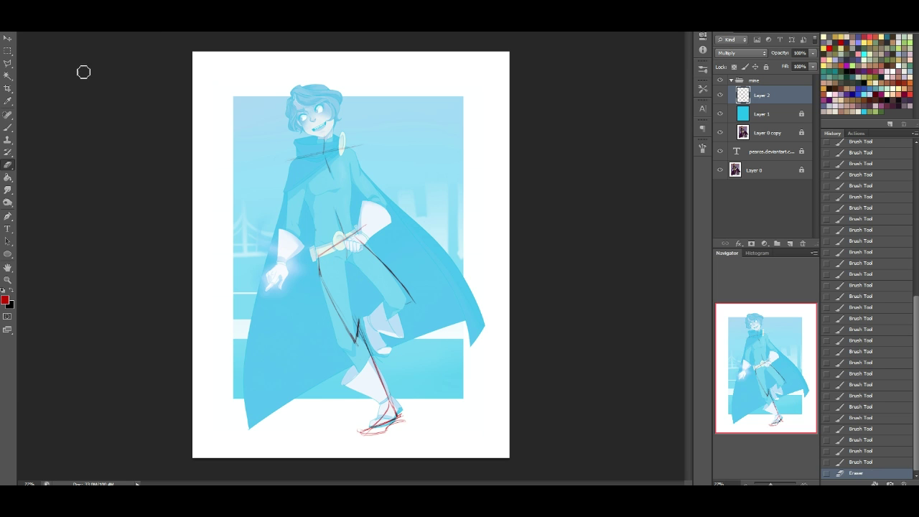
Brush in the waist line above the standing leg and the hanging arm's line from shoulder to glowing hand
click(7, 126)
click(318, 238)
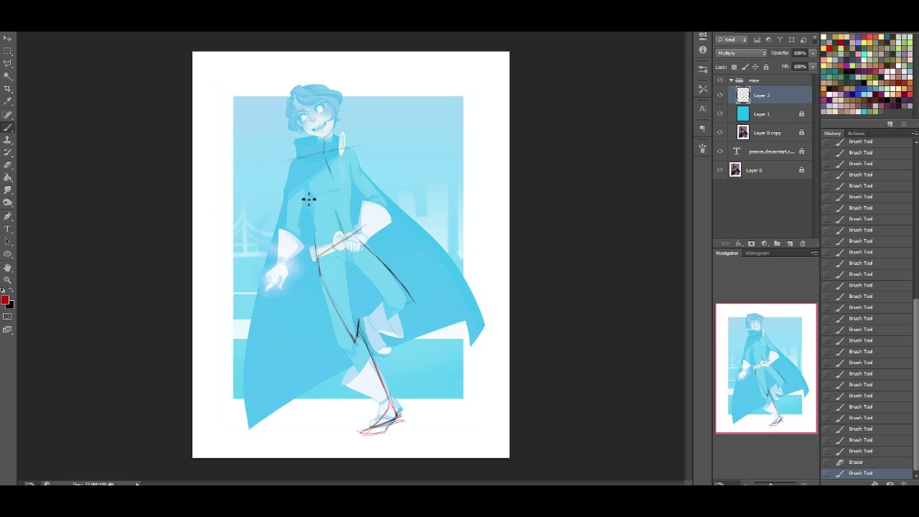
mouse_move(304, 165)
mouse_down()
mouse_move(272, 280)
mouse_move(284, 269)
mouse_up()
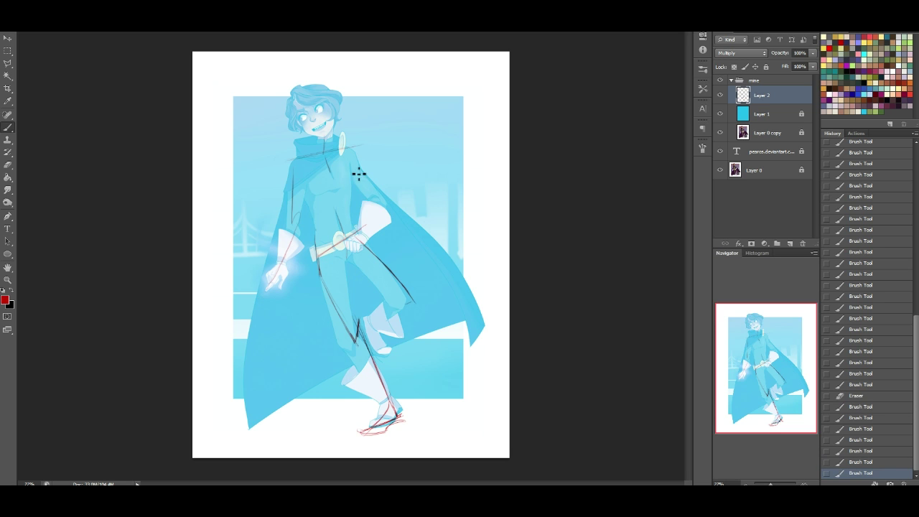
Sketch the bent arm's lines from the shoulder to the elbow and back along the forearm to the belt
drag(346, 149, 383, 185)
mouse_move(352, 237)
mouse_down()
mouse_move(397, 187)
mouse_move(362, 167)
mouse_move(393, 192)
mouse_up()
drag(392, 192, 375, 210)
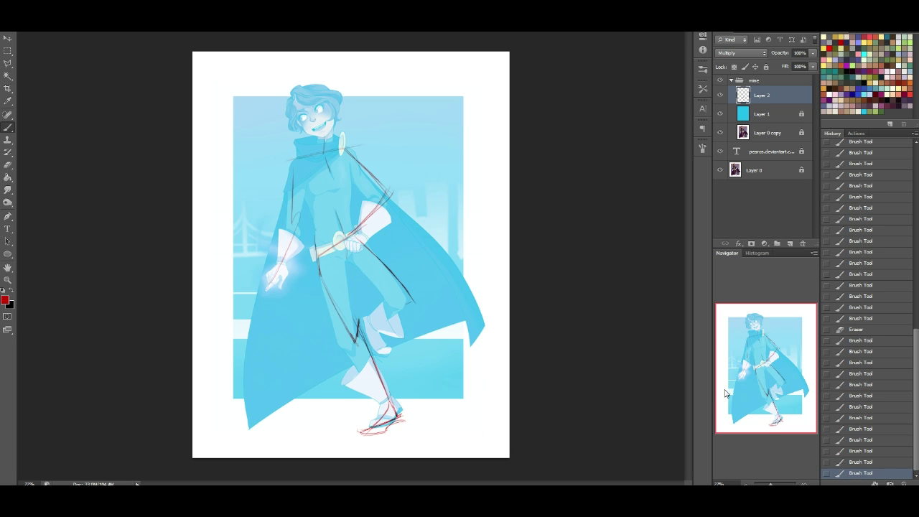
drag(327, 282, 345, 262)
Lighten the cyan overlay on Layer 1 with Hue/Saturation, setting Lightness to +36
click(764, 119)
key(ctrl+u)
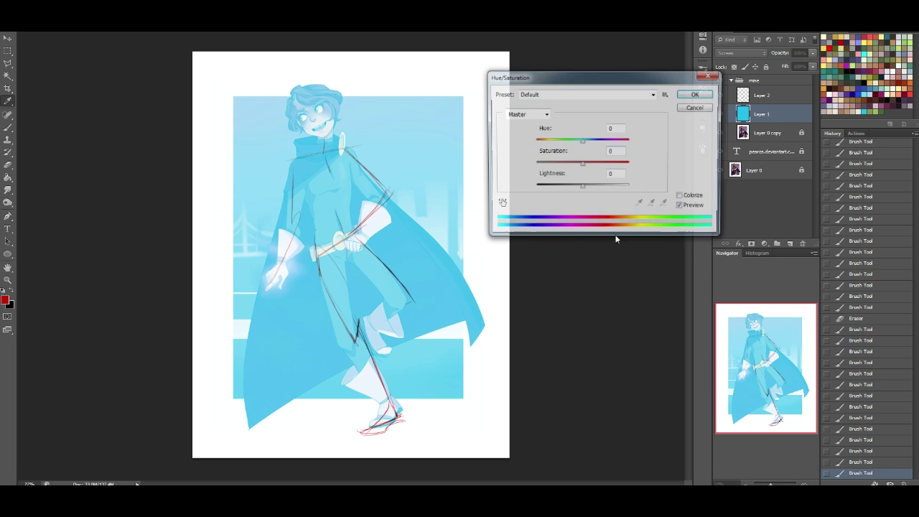
drag(584, 189, 601, 190)
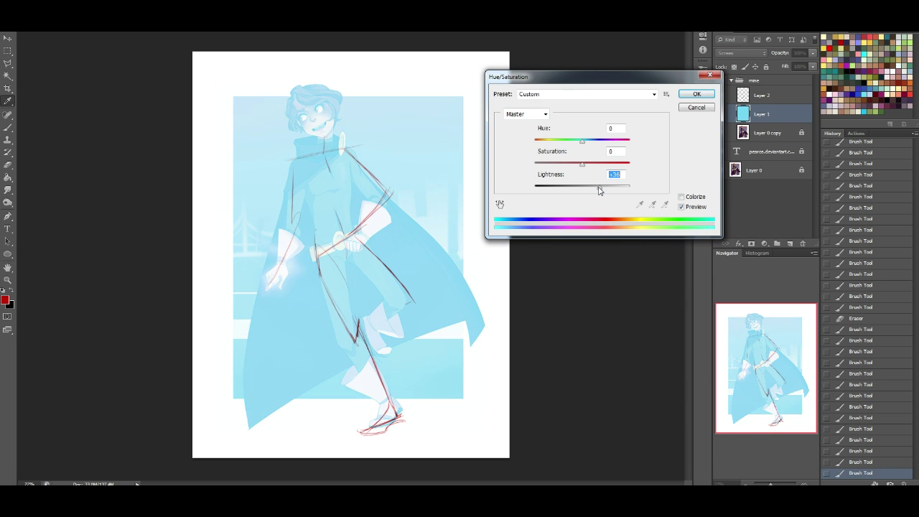
click(696, 94)
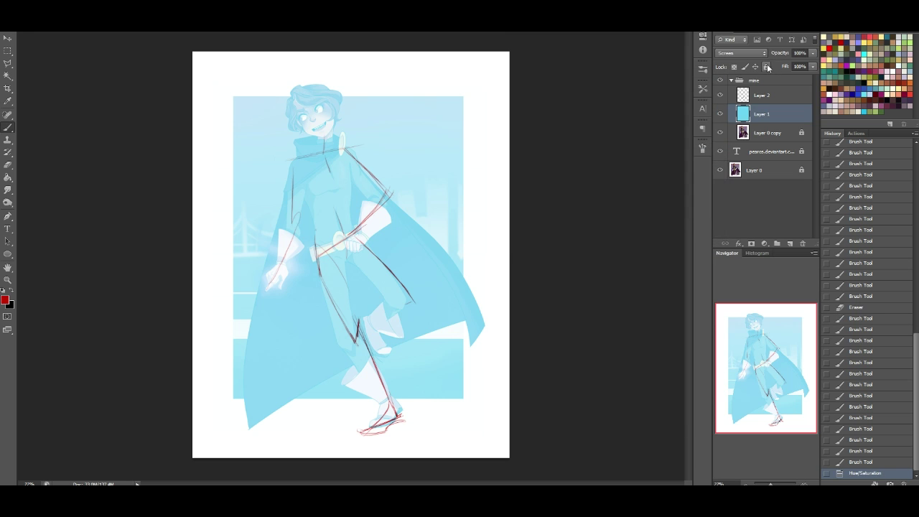
On Layer 2, sketch the neck's side and the shoulder slope above the hanging arm
click(768, 98)
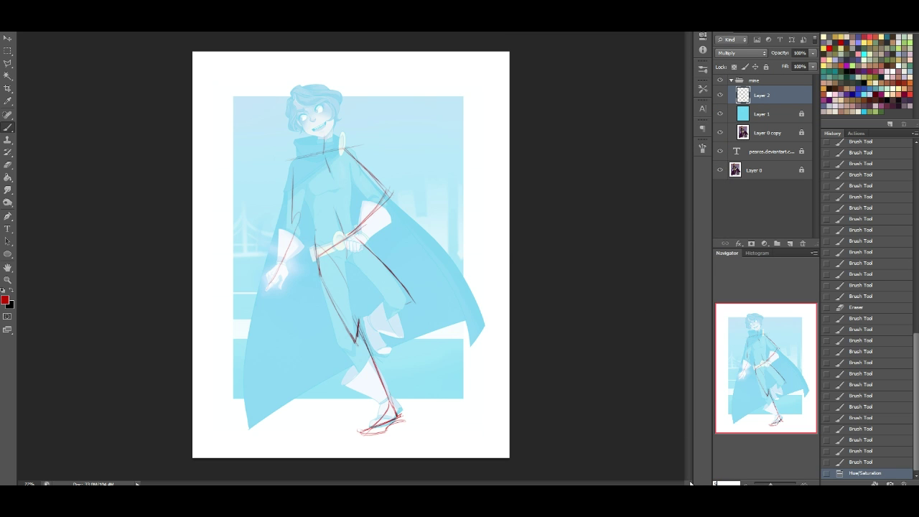
key(ctrl+plus)
key(ctrl+plus)
key(ctrl+plus)
drag(741, 361, 717, 319)
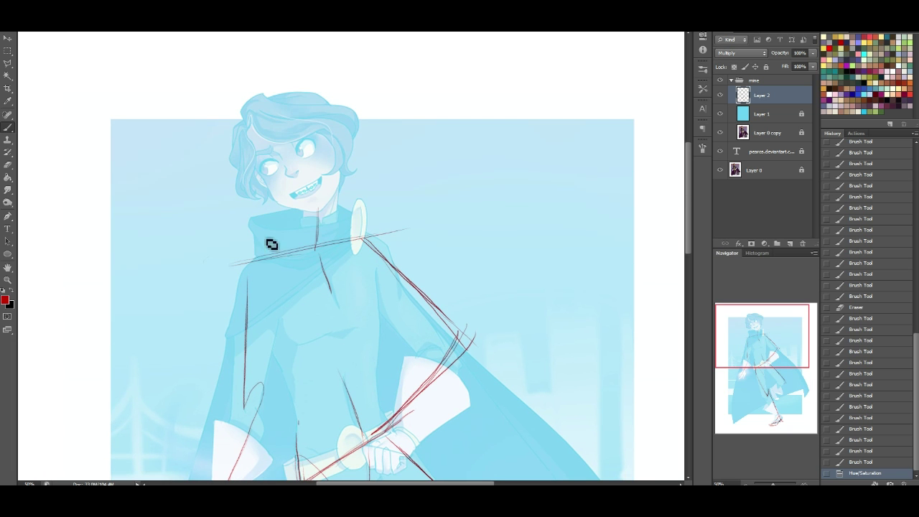
click(307, 222)
mouse_move(302, 212)
mouse_down()
mouse_move(306, 248)
mouse_move(308, 228)
mouse_move(305, 244)
mouse_move(242, 265)
mouse_up()
drag(270, 248, 241, 266)
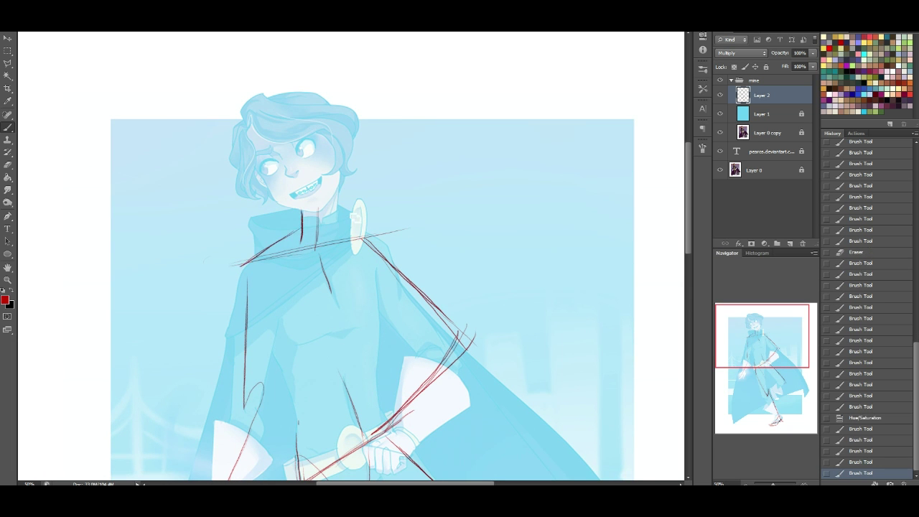
Sketch the neck and shoulder slope on the bent arm's side, and round the outer contours of both shoulders
mouse_move(339, 194)
mouse_down()
mouse_move(347, 238)
mouse_move(346, 209)
mouse_move(341, 238)
mouse_up()
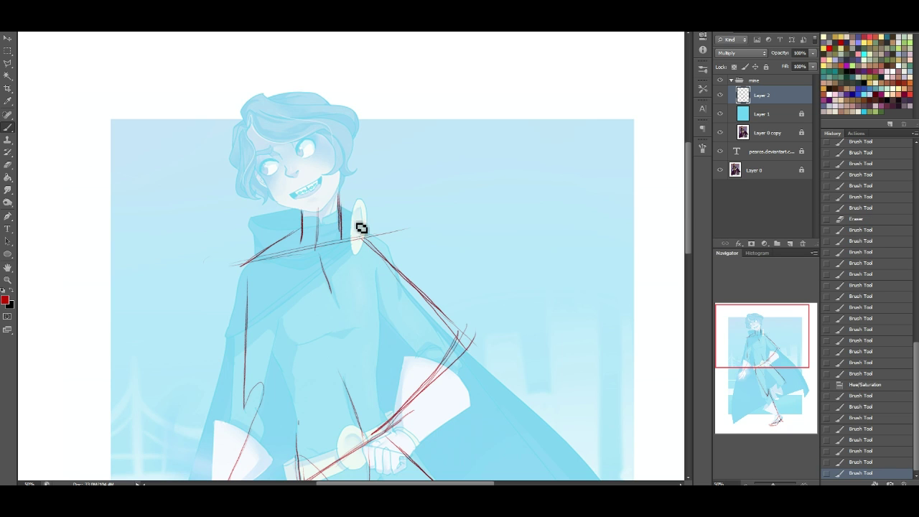
key(ctrl+z)
mouse_move(340, 200)
mouse_down()
mouse_move(341, 235)
mouse_move(370, 236)
mouse_up()
drag(344, 222, 379, 244)
drag(248, 267, 239, 332)
mouse_move(369, 238)
mouse_down()
mouse_move(406, 286)
mouse_move(398, 264)
mouse_move(405, 289)
mouse_up()
Sketch the collarbones at the base of the neck and erase the dark V-shaped notch between them
mouse_move(262, 255)
mouse_down()
mouse_move(336, 259)
mouse_move(361, 242)
mouse_move(331, 264)
mouse_move(305, 261)
mouse_move(334, 250)
mouse_up()
click(8, 165)
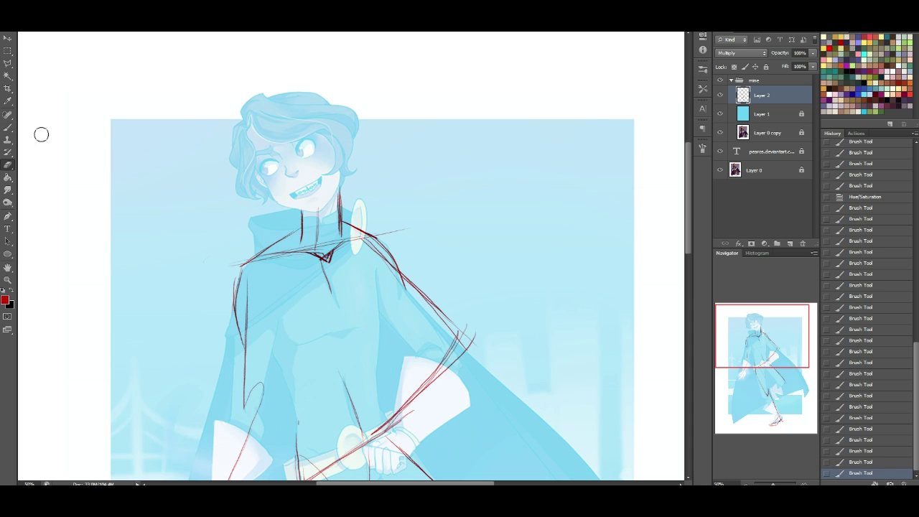
click(327, 255)
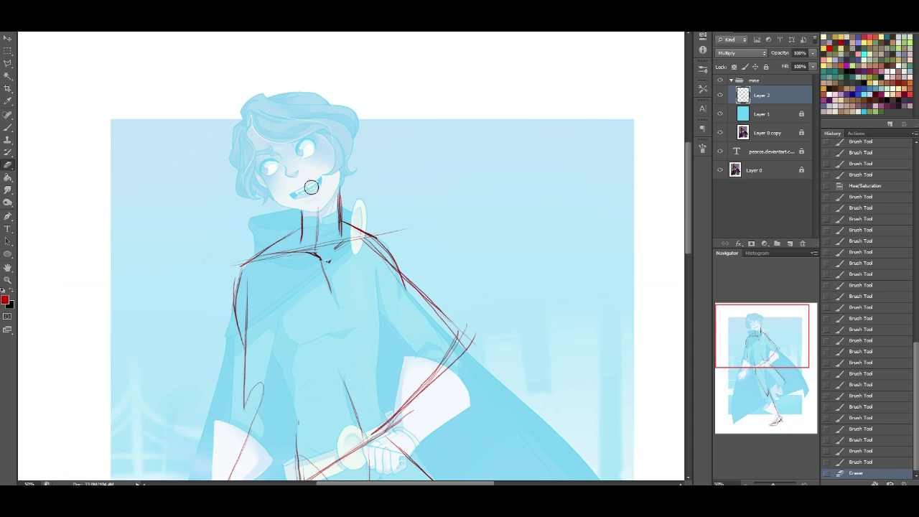
Darken and extend the sternum line downward from between the collarbones
click(7, 127)
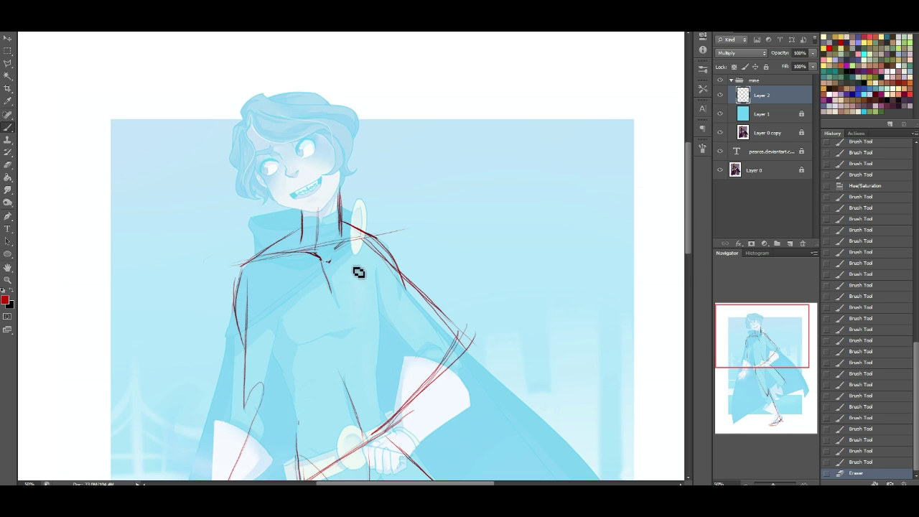
mouse_move(799, 366)
mouse_down()
mouse_move(796, 385)
mouse_move(797, 375)
mouse_up()
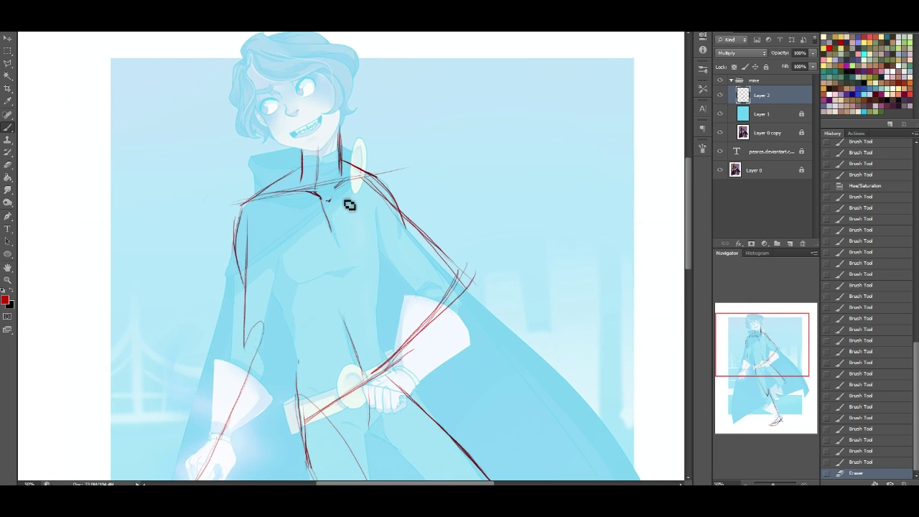
drag(322, 199, 331, 209)
drag(322, 202, 342, 260)
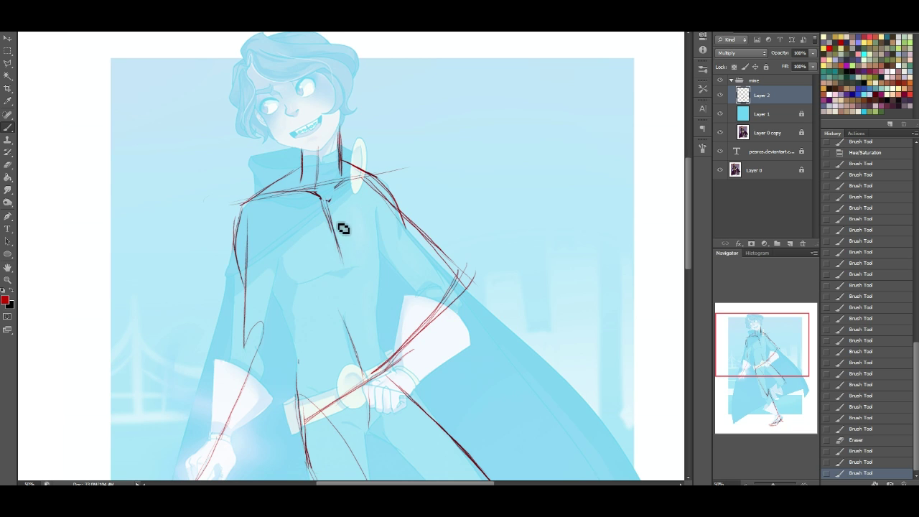
Sketch the armpit crease by the hanging arm, both sides of the ribcage, and the line beneath the chest
drag(285, 251, 250, 289)
drag(270, 266, 250, 289)
drag(261, 254, 285, 322)
drag(262, 267, 285, 323)
mouse_move(377, 209)
mouse_down()
mouse_move(385, 279)
mouse_move(392, 274)
mouse_up()
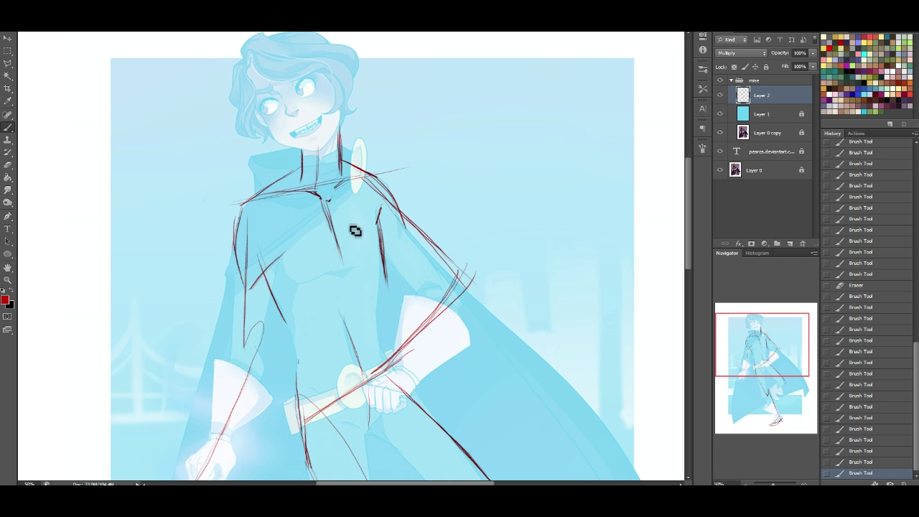
drag(284, 287, 377, 262)
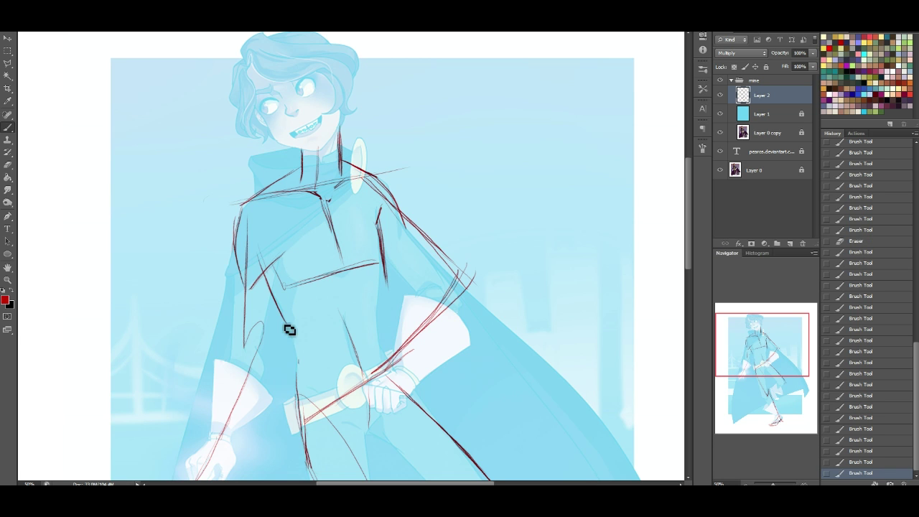
Erase the lower ribcage line on the bent arm's side and draw both torso contours down through the waist to the belt
click(4, 165)
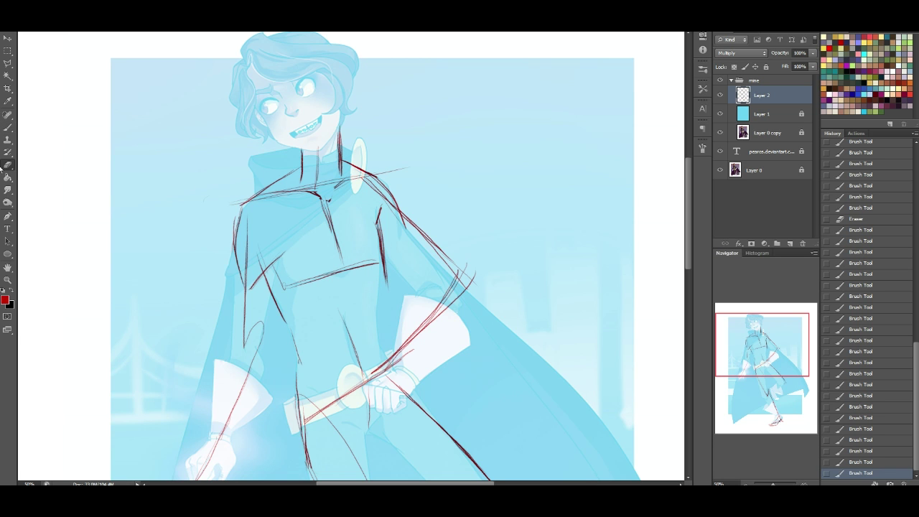
drag(385, 287, 385, 273)
click(381, 259)
click(7, 127)
mouse_move(371, 233)
mouse_down()
mouse_move(375, 309)
mouse_move(394, 363)
mouse_up()
drag(376, 307, 395, 365)
drag(377, 311, 390, 359)
drag(289, 332, 300, 364)
drag(298, 360, 302, 411)
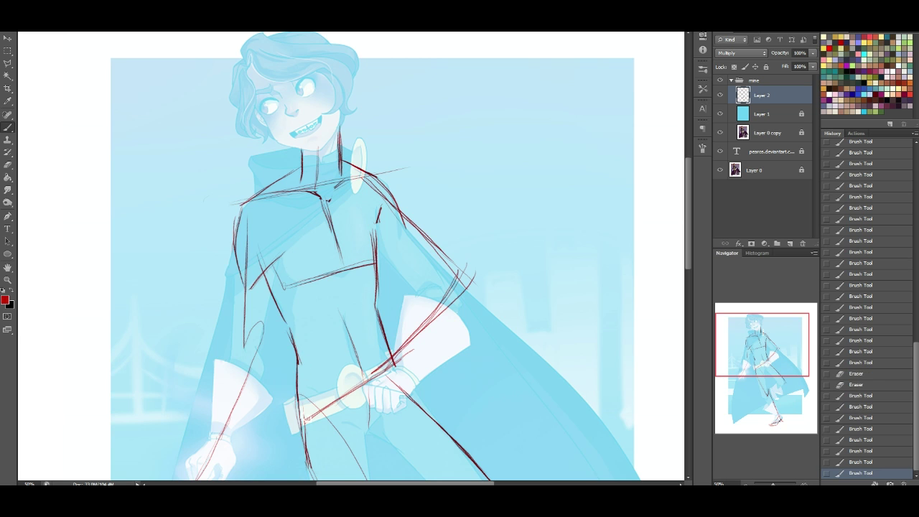
Sketch the bent arm's shoulder contour and the underside of its upper arm, extending the lines toward the elbow
mouse_move(337, 158)
mouse_down()
mouse_move(392, 189)
mouse_move(395, 204)
mouse_up()
mouse_move(393, 198)
mouse_down()
mouse_move(406, 229)
mouse_move(389, 224)
mouse_move(410, 231)
mouse_up()
mouse_move(378, 221)
mouse_down()
mouse_move(409, 230)
mouse_move(408, 285)
mouse_up()
drag(378, 251, 409, 288)
key(ctrl+alt+z)
key(ctrl+alt+z)
drag(379, 250, 409, 286)
drag(380, 247, 419, 287)
drag(382, 246, 420, 284)
mouse_move(382, 245)
mouse_down()
mouse_move(425, 290)
mouse_move(423, 260)
mouse_move(473, 282)
mouse_up()
Outline the bent arm's forearm from elbow to wrist and erase the overlapping construction lines inside it
drag(423, 260, 392, 344)
mouse_move(415, 283)
mouse_down()
mouse_move(390, 350)
mouse_move(398, 364)
mouse_move(462, 302)
mouse_up()
mouse_move(463, 300)
mouse_down()
mouse_move(396, 365)
mouse_move(471, 283)
mouse_move(404, 358)
mouse_up()
click(9, 165)
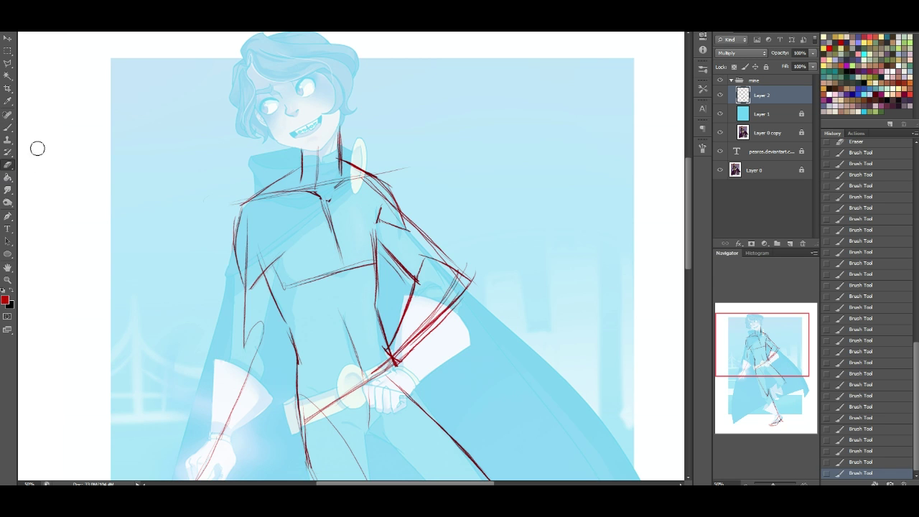
mouse_move(391, 343)
mouse_down()
mouse_move(388, 350)
mouse_move(431, 313)
mouse_up()
drag(402, 345, 435, 310)
Sketch the pelvis from the waist to the crotch, and the abdomen lines with the ribcage arch above
click(8, 127)
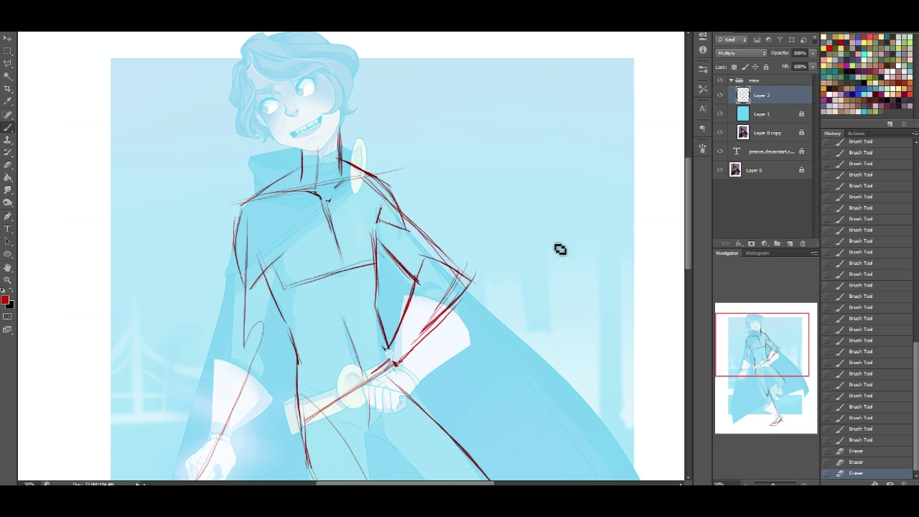
drag(753, 345, 761, 368)
drag(392, 270, 362, 280)
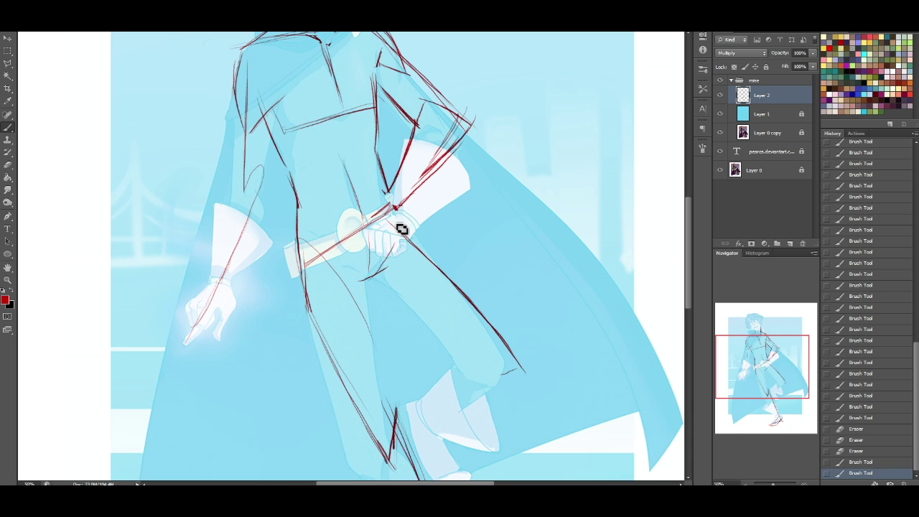
drag(386, 205, 390, 267)
drag(305, 205, 359, 265)
mouse_move(322, 220)
mouse_down()
mouse_move(366, 283)
mouse_move(396, 270)
mouse_up()
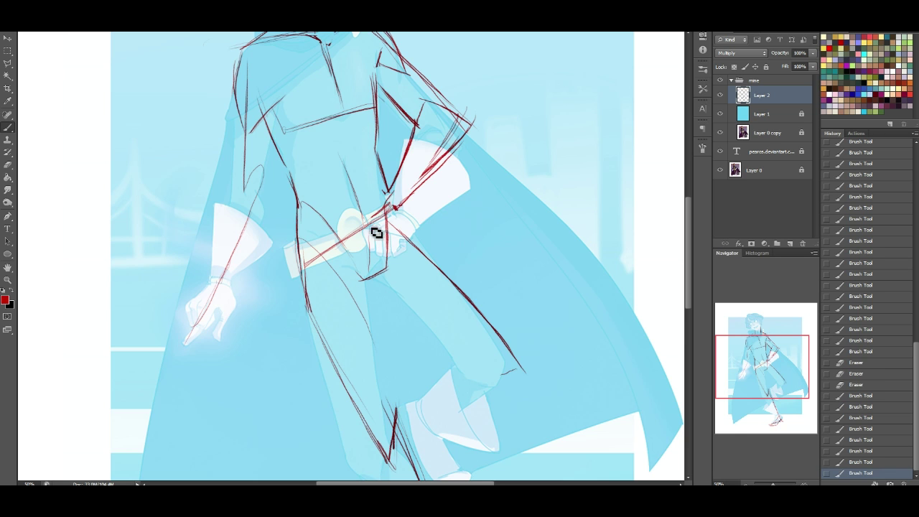
mouse_move(355, 185)
mouse_down()
mouse_move(368, 213)
mouse_move(385, 195)
mouse_up()
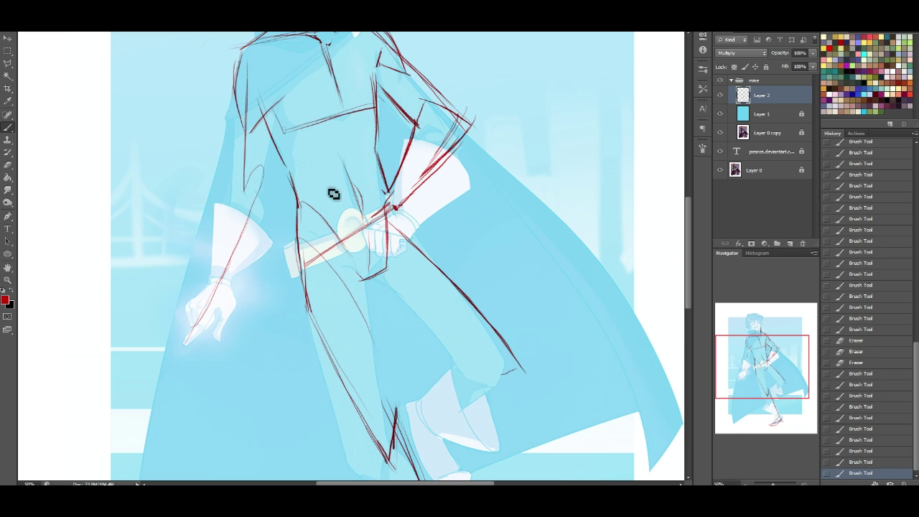
mouse_move(298, 178)
mouse_down()
mouse_move(342, 120)
mouse_move(346, 141)
mouse_move(376, 155)
mouse_up()
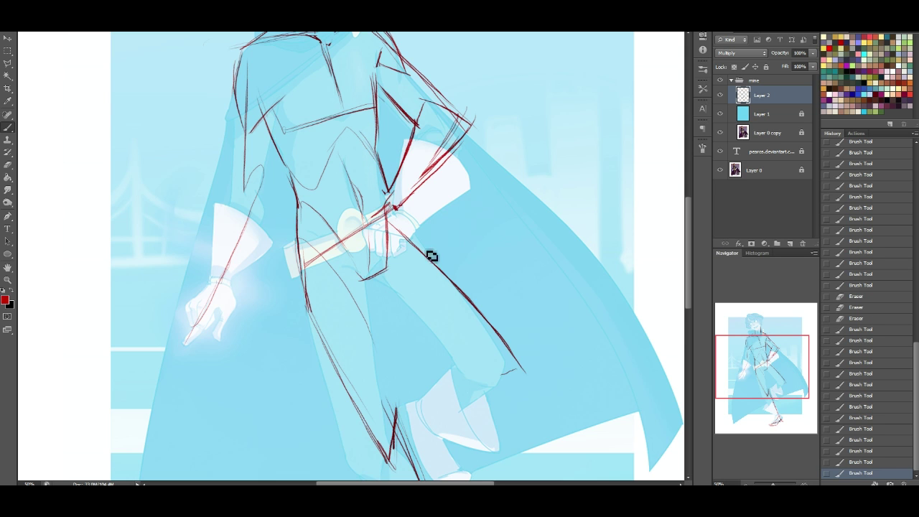
Draw the inner and outer contours of the raised thigh and erase the excess lines along its outer edge
mouse_move(399, 293)
mouse_down()
mouse_move(370, 287)
mouse_move(404, 304)
mouse_move(398, 298)
mouse_move(476, 377)
mouse_up()
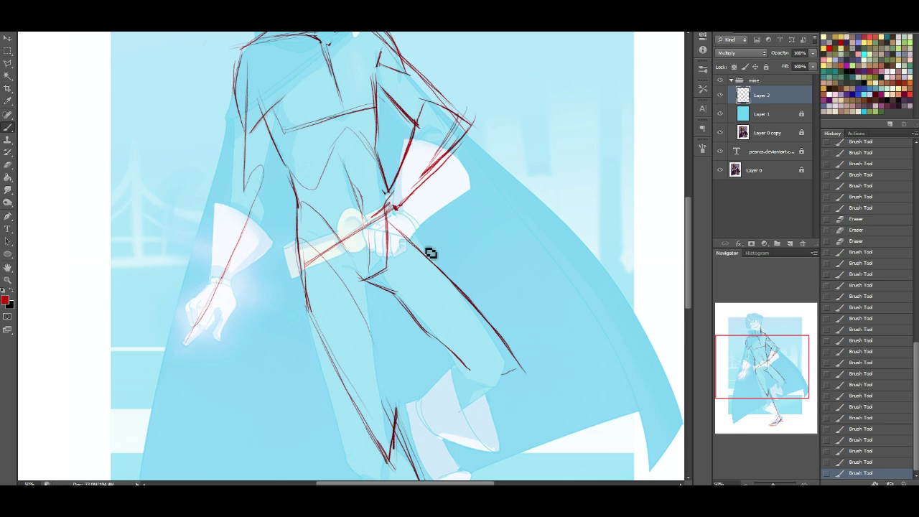
drag(400, 208, 450, 274)
drag(439, 257, 465, 294)
key(e)
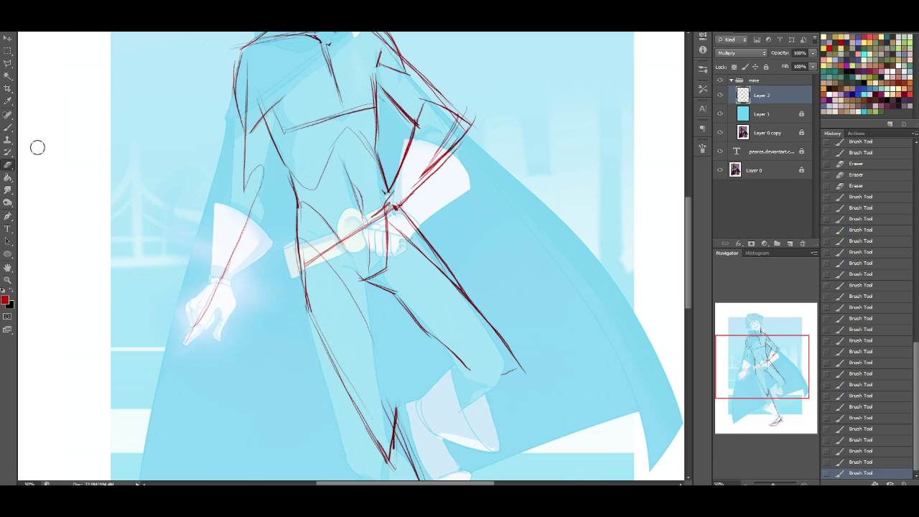
mouse_move(458, 302)
mouse_down()
mouse_move(429, 265)
mouse_move(492, 351)
mouse_up()
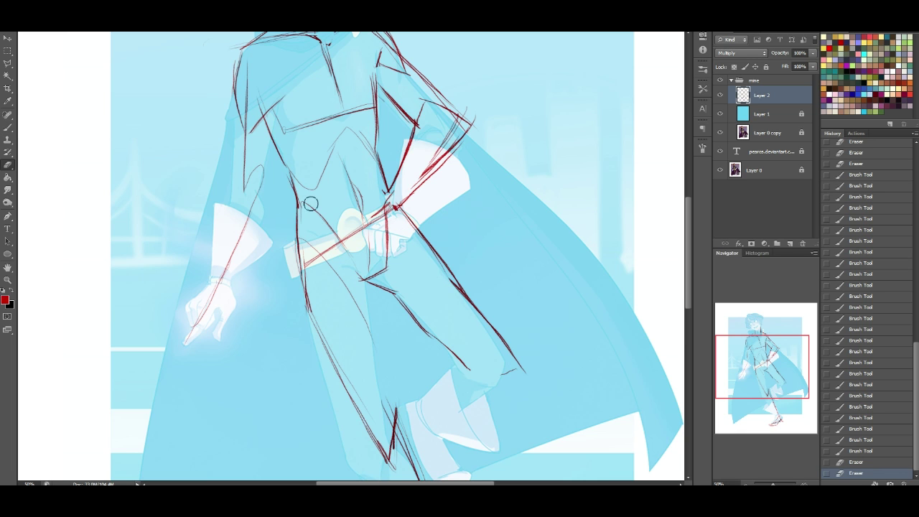
Sketch the raised leg's knee with a rounded curve joining both thigh contours and a short line at its outer corner
key(b)
drag(765, 363, 769, 369)
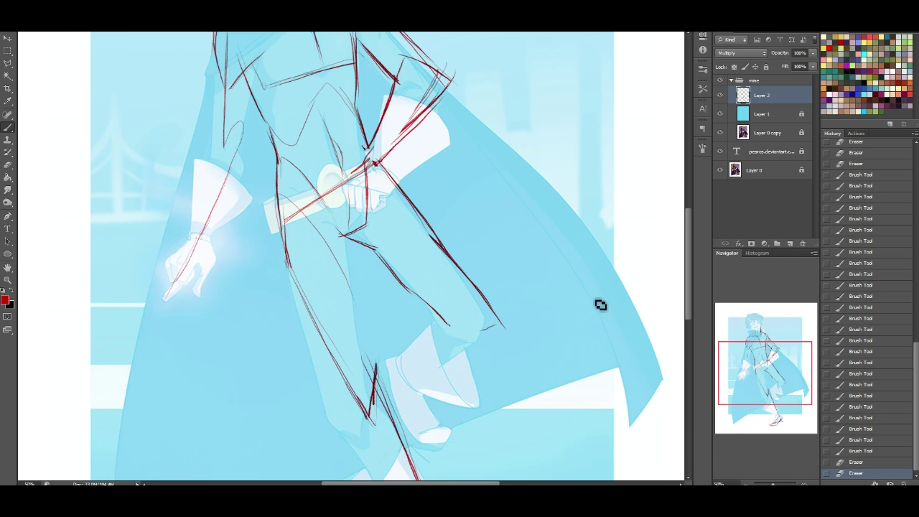
drag(376, 251, 379, 242)
drag(388, 265, 421, 300)
mouse_move(429, 306)
mouse_down()
mouse_move(461, 336)
mouse_move(483, 340)
mouse_up()
drag(489, 310, 484, 337)
mouse_move(441, 312)
mouse_down()
mouse_move(465, 333)
mouse_move(493, 311)
mouse_move(479, 342)
mouse_up()
Sketch the raised leg's foreshortened lower leg with both contours and a closed end behind the knee
drag(749, 356, 746, 366)
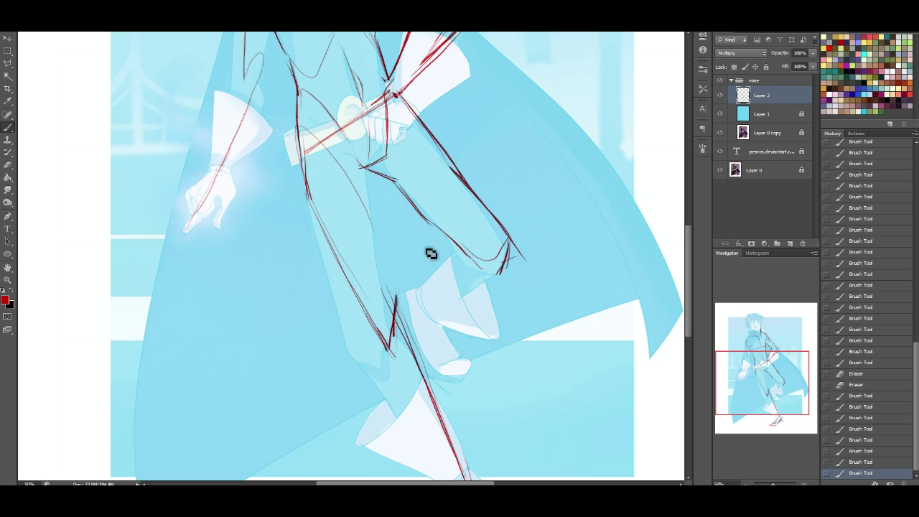
mouse_move(505, 249)
mouse_down()
mouse_move(483, 239)
mouse_move(432, 297)
mouse_move(498, 246)
mouse_up()
mouse_move(421, 289)
mouse_down()
mouse_move(451, 247)
mouse_move(508, 236)
mouse_up()
drag(420, 294, 434, 314)
mouse_move(433, 314)
mouse_down()
mouse_move(499, 280)
mouse_move(435, 313)
mouse_up()
drag(503, 269, 434, 313)
mouse_move(507, 235)
mouse_down()
mouse_move(477, 242)
mouse_move(425, 303)
mouse_up()
Refine the raised knee's top arc and outer corner, undoing the stray stroke across the knee
drag(786, 378, 791, 387)
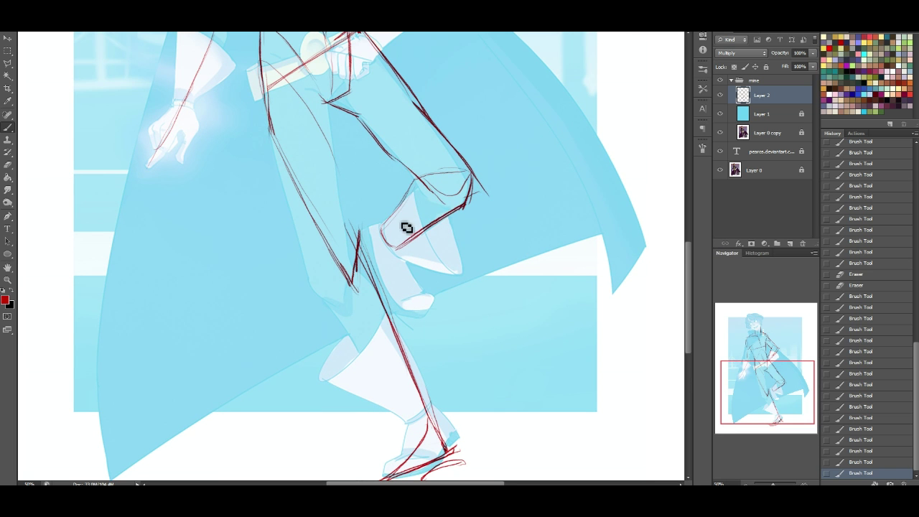
drag(470, 201, 465, 208)
drag(420, 181, 468, 172)
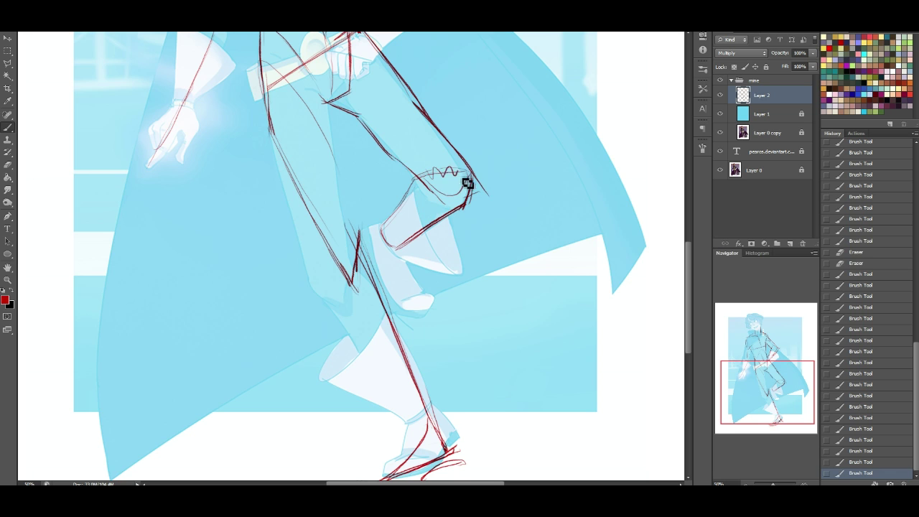
mouse_move(437, 175)
mouse_down()
mouse_move(423, 207)
mouse_move(472, 190)
mouse_move(413, 190)
mouse_up()
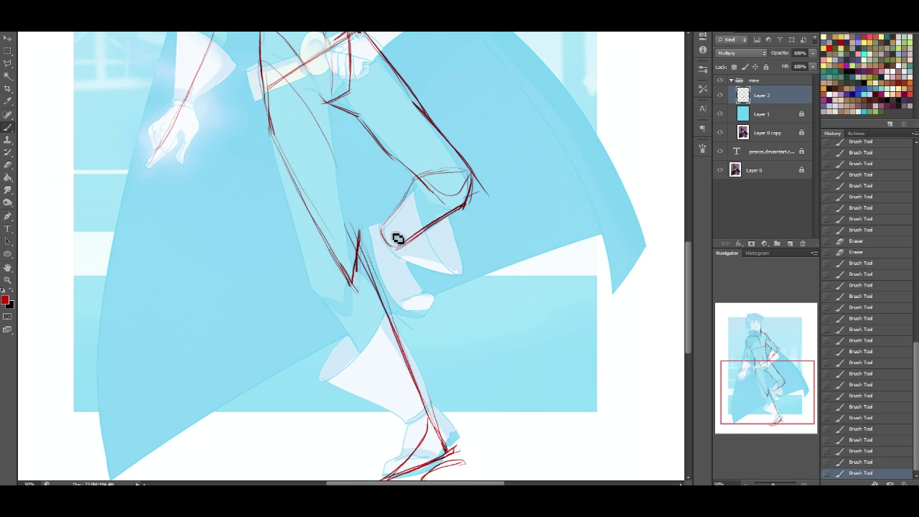
mouse_move(427, 181)
mouse_down()
mouse_move(434, 218)
mouse_move(463, 185)
mouse_up()
key(ctrl+z)
Sketch a separate bent-leg example over the cape, with both thigh contours and a lower leg angled away
drag(766, 394, 761, 402)
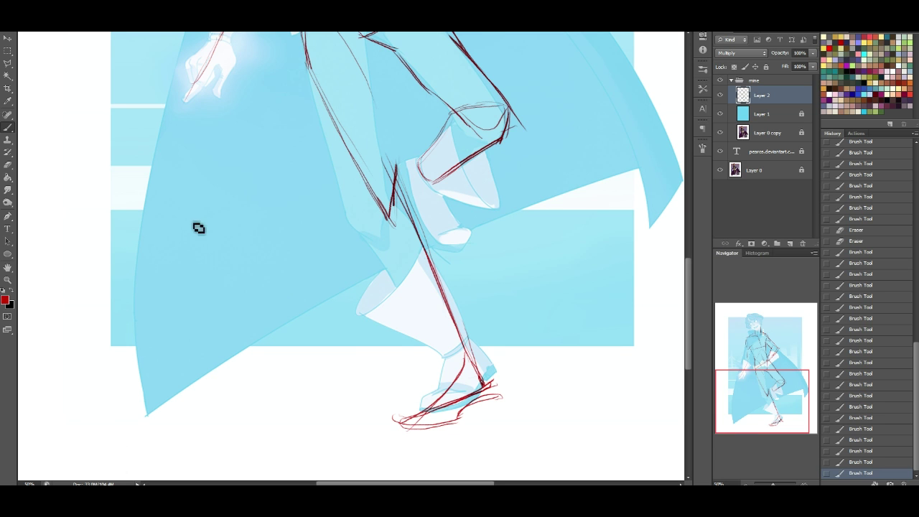
mouse_move(194, 191)
mouse_down()
mouse_move(188, 217)
mouse_move(192, 264)
mouse_move(175, 336)
mouse_up()
drag(218, 254, 208, 324)
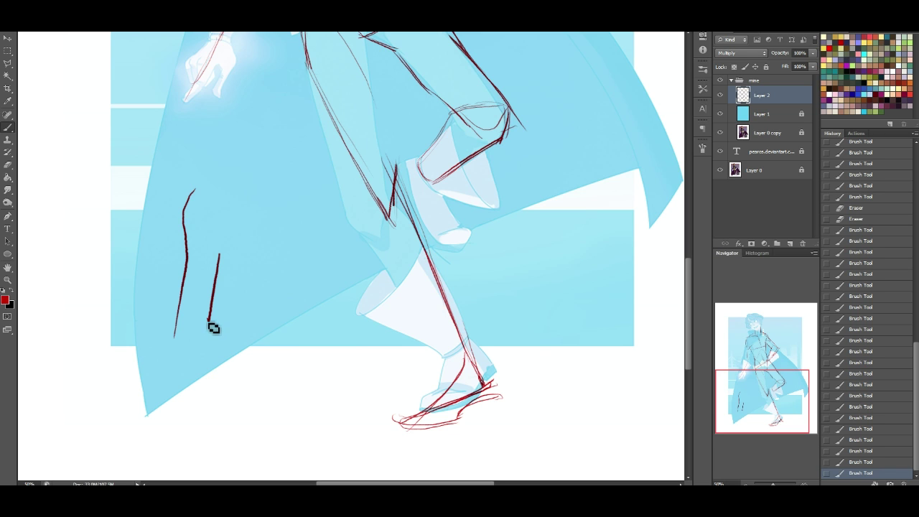
click(8, 164)
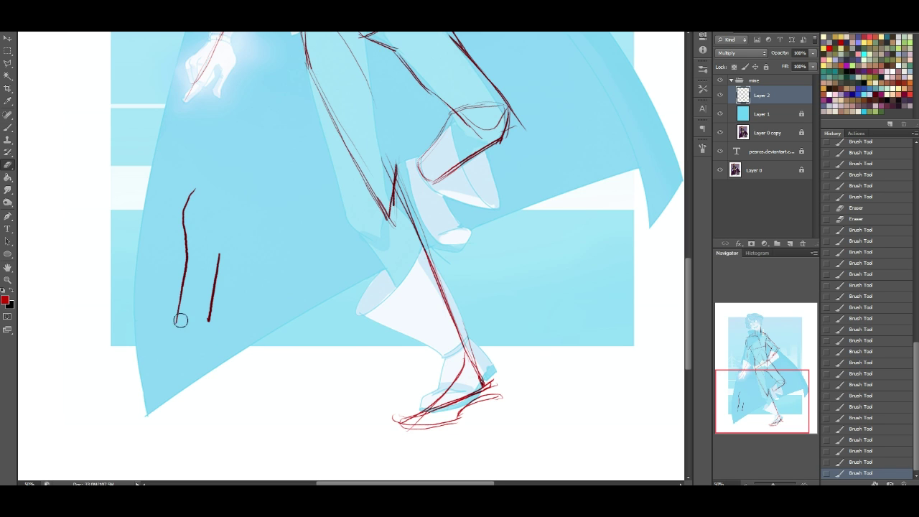
drag(182, 306, 168, 385)
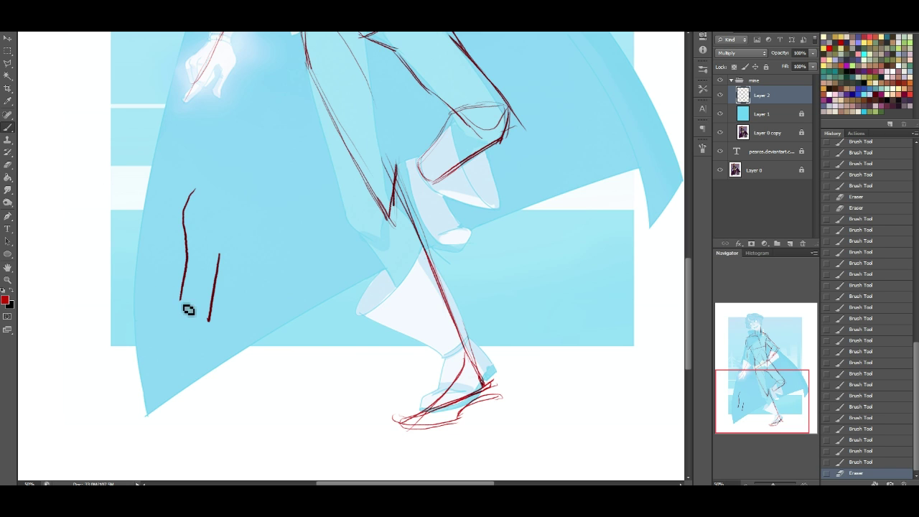
drag(213, 329, 212, 292)
mouse_move(169, 307)
mouse_down()
mouse_move(106, 366)
mouse_move(116, 388)
mouse_move(209, 327)
mouse_up()
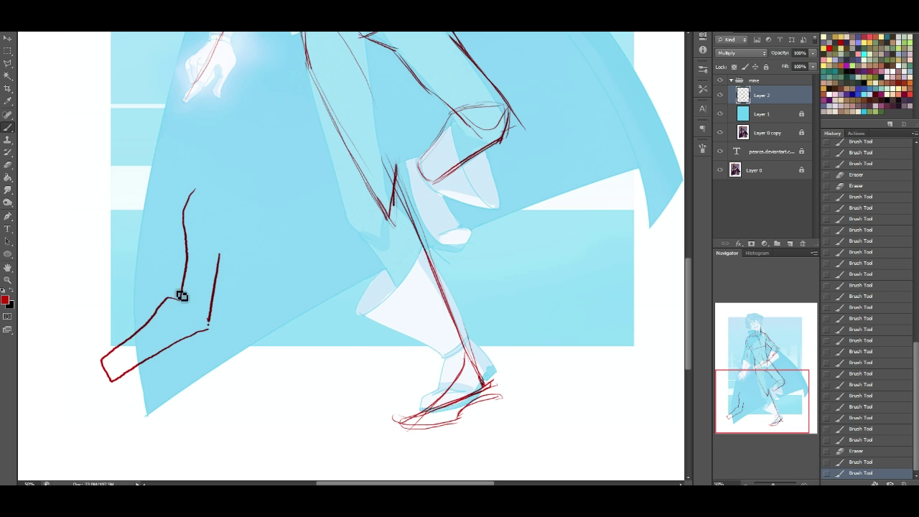
Add the rounded knee joint and a small angular form inside it to the bent-leg example over the cape
mouse_move(203, 337)
mouse_down()
mouse_move(184, 297)
mouse_move(180, 333)
mouse_move(211, 324)
mouse_move(205, 331)
mouse_move(189, 292)
mouse_move(172, 314)
mouse_move(174, 304)
mouse_move(201, 310)
mouse_move(182, 304)
mouse_move(133, 335)
mouse_up()
mouse_move(163, 303)
mouse_down()
mouse_move(191, 300)
mouse_move(116, 355)
mouse_up()
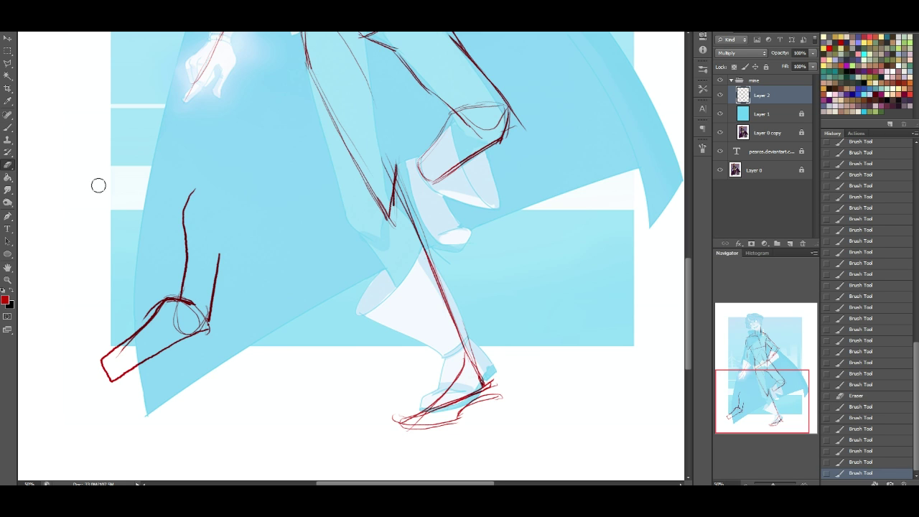
key(b)
drag(177, 307, 180, 328)
drag(176, 308, 181, 330)
mouse_move(176, 307)
mouse_down()
mouse_move(203, 311)
mouse_move(187, 299)
mouse_move(186, 331)
mouse_move(189, 292)
mouse_move(182, 331)
mouse_up()
mouse_move(177, 317)
mouse_down()
mouse_move(201, 303)
mouse_move(208, 328)
mouse_up()
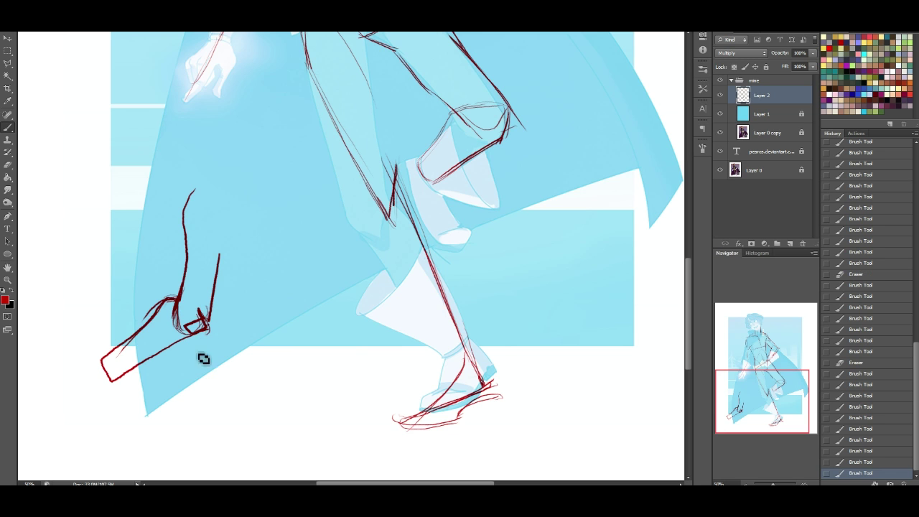
mouse_move(206, 319)
mouse_down()
mouse_move(175, 325)
mouse_move(195, 341)
mouse_up()
key(ctrl+z)
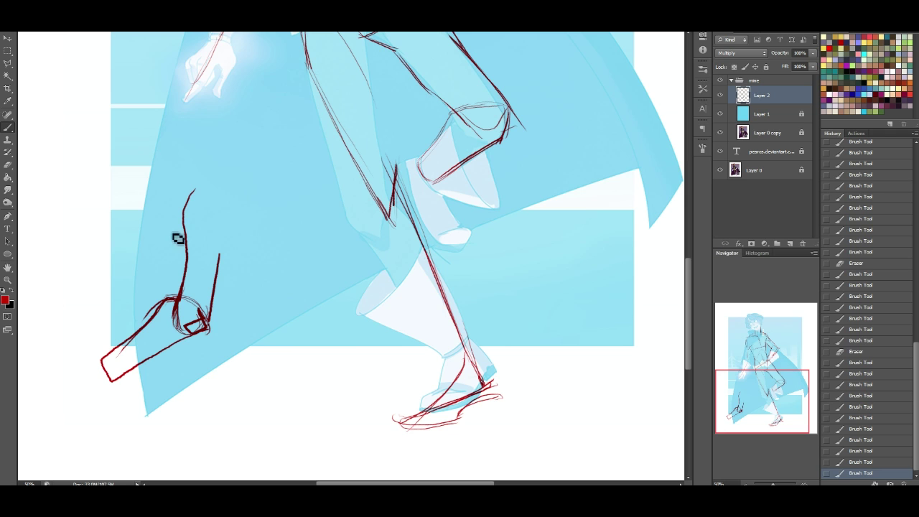
Enclose the bent-leg example over the cape with the Polygonal Lasso, delete it, and deselect
mouse_move(188, 257)
mouse_down()
mouse_move(224, 223)
mouse_move(272, 257)
mouse_move(246, 287)
mouse_up()
drag(8, 64, 29, 71)
click(56, 374)
click(115, 185)
click(210, 146)
click(277, 176)
click(338, 305)
click(249, 382)
click(172, 430)
double_click(121, 437)
key(Delete)
key(ctrl+d)
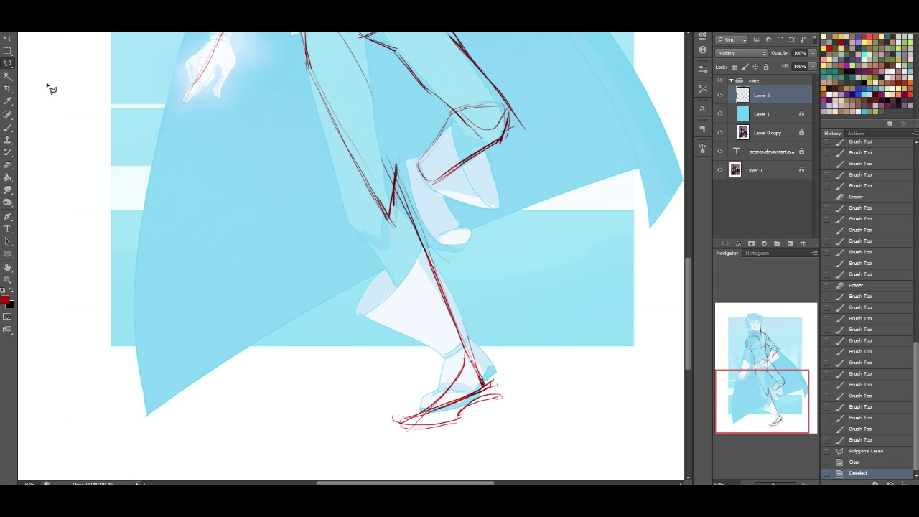
Retrace the underside of the raised lower leg with the brush and erase the excess thickness along the line
right_click(8, 64)
click(47, 63)
click(8, 127)
drag(783, 387, 782, 368)
drag(440, 312, 445, 312)
mouse_move(488, 285)
mouse_down()
mouse_move(432, 315)
mouse_move(482, 289)
mouse_up()
key(ctrl+z)
drag(432, 318, 477, 292)
drag(433, 314, 487, 286)
key(e)
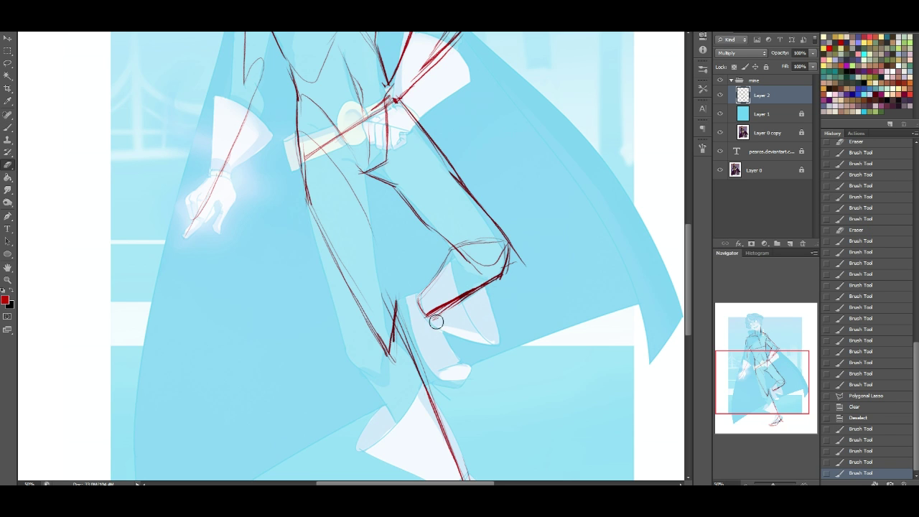
drag(437, 314, 481, 290)
Draw the standing leg's inner thigh contour from crotch to knee, darken the outer contour, and curve the two together at the knee
key(b)
drag(758, 372, 758, 370)
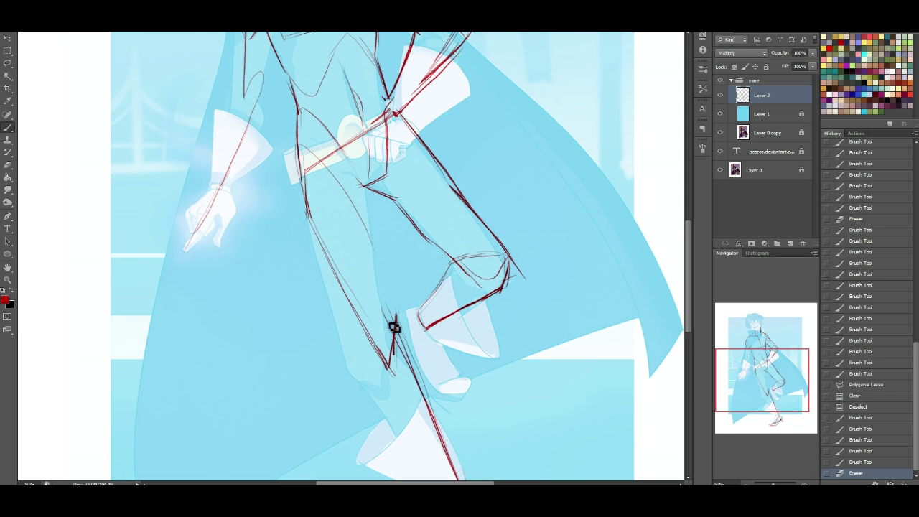
mouse_move(349, 159)
mouse_down()
mouse_move(370, 192)
mouse_move(387, 267)
mouse_up()
drag(371, 192, 385, 270)
key(ctrl+z)
drag(382, 236, 394, 321)
drag(332, 269, 379, 356)
mouse_move(379, 356)
mouse_down()
mouse_move(364, 324)
mouse_move(381, 354)
mouse_move(379, 342)
mouse_move(388, 345)
mouse_move(386, 354)
mouse_up()
Draw the standing lower leg's outer calf contour from the knee down to the ankle
drag(802, 374, 802, 387)
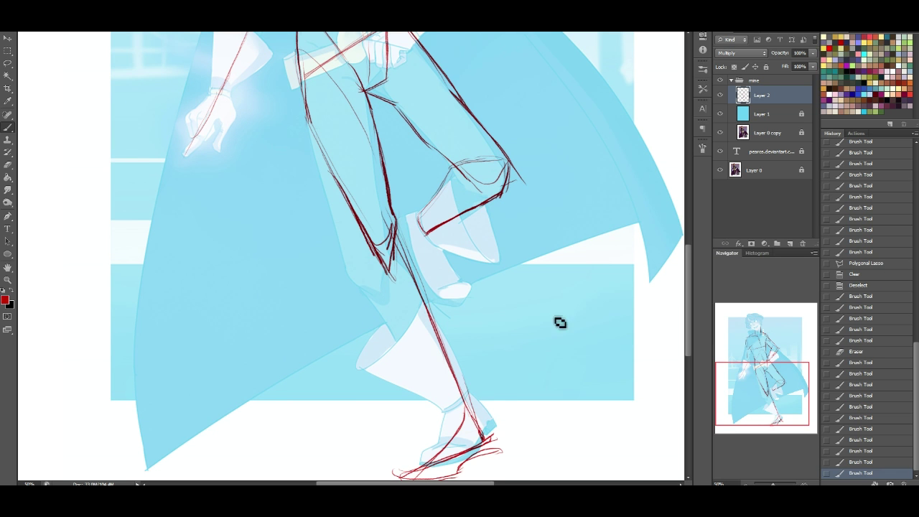
mouse_move(400, 227)
mouse_down()
mouse_move(433, 267)
mouse_move(465, 369)
mouse_up()
drag(445, 287, 473, 405)
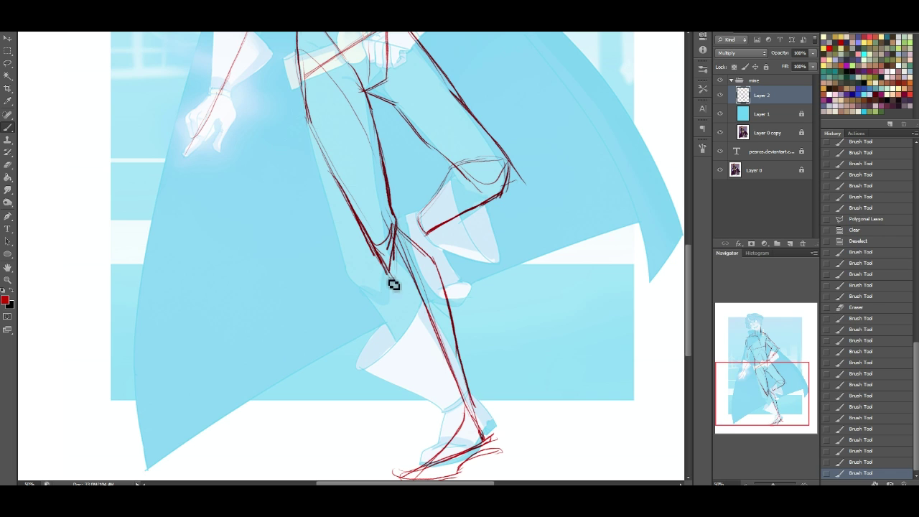
Erase the overlapping construction lines around the standing knee and undo the last brush stroke there
click(8, 164)
mouse_move(379, 243)
mouse_down()
mouse_move(392, 273)
mouse_move(404, 258)
mouse_move(398, 231)
mouse_up()
drag(397, 236, 396, 217)
click(8, 127)
mouse_move(397, 218)
mouse_down()
mouse_move(389, 248)
mouse_move(405, 224)
mouse_up()
key(ctrl+z)
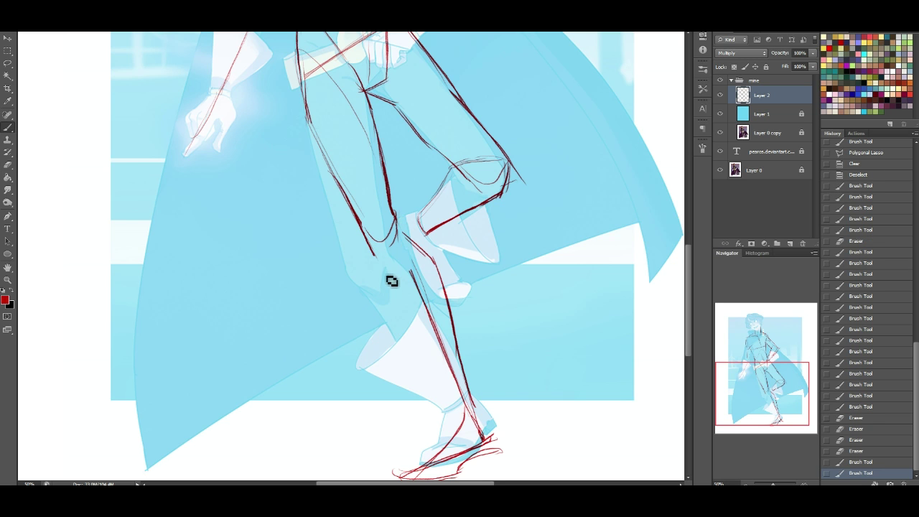
Draw the standing lower leg's shin contour from the knee down to the ankle and close it with a short ankle line
drag(772, 393, 771, 395)
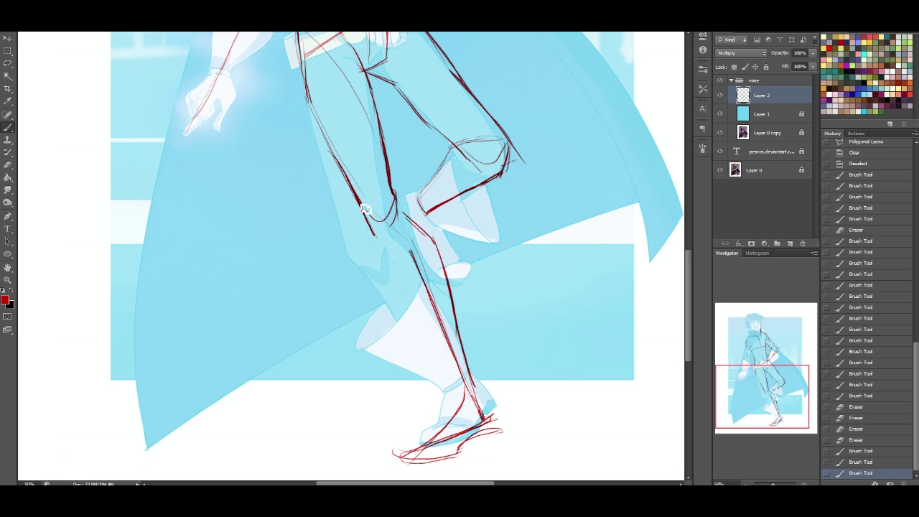
drag(381, 221, 477, 372)
drag(384, 257, 451, 372)
drag(417, 312, 457, 386)
mouse_move(446, 359)
mouse_down()
mouse_move(458, 392)
mouse_move(476, 386)
mouse_up()
drag(460, 391, 476, 385)
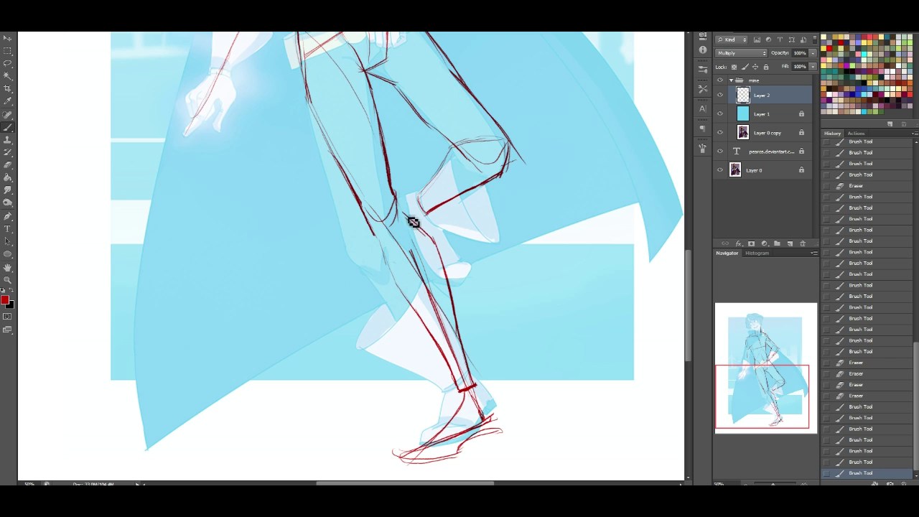
Connect the standing thigh to the calf with repeated dark strokes behind the knee
drag(400, 204, 426, 232)
drag(411, 215, 435, 244)
drag(399, 199, 426, 234)
drag(398, 198, 417, 220)
Draw the standing foot's ankle and instep lines, thicken the shoe outline and sole, and retrace the lower shin
drag(500, 313, 483, 279)
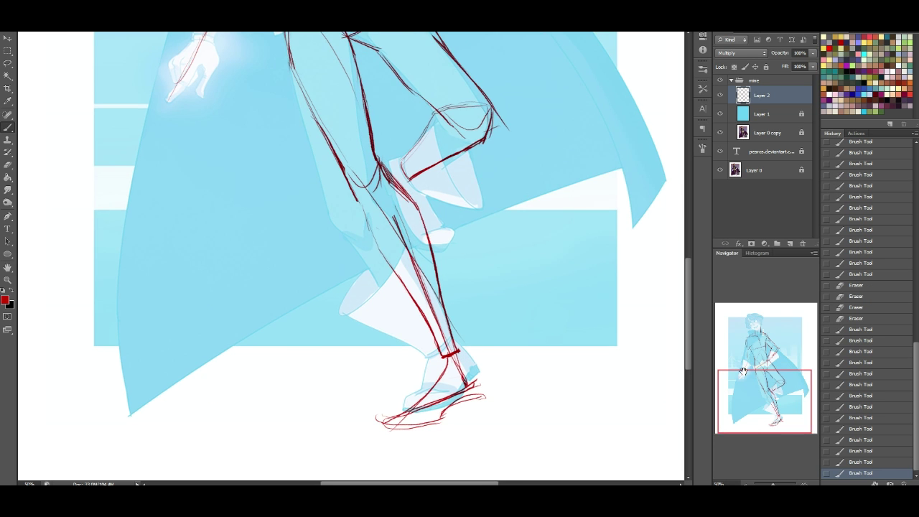
drag(441, 356, 420, 408)
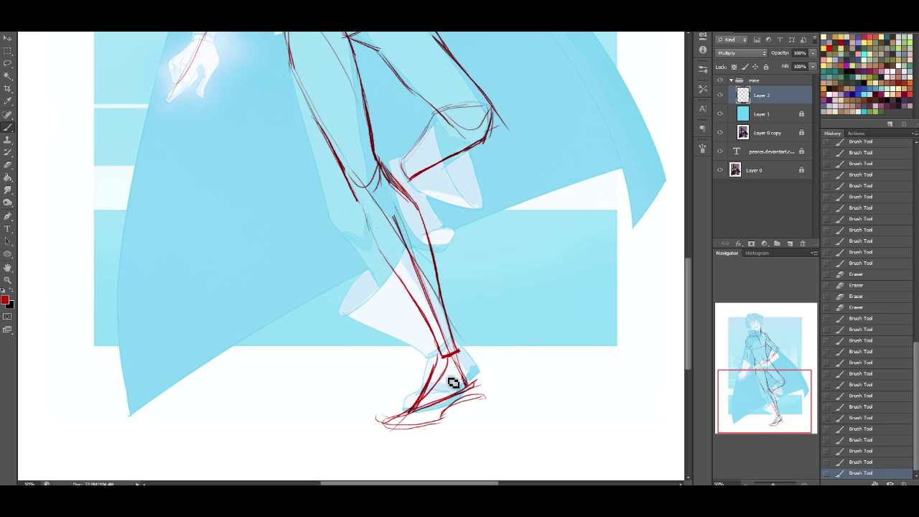
drag(460, 359, 475, 386)
mouse_move(425, 402)
mouse_down()
mouse_move(394, 421)
mouse_move(443, 421)
mouse_up()
mouse_move(388, 431)
mouse_down()
mouse_move(448, 420)
mouse_move(437, 419)
mouse_up()
mouse_move(438, 419)
mouse_down()
mouse_move(477, 400)
mouse_move(475, 388)
mouse_up()
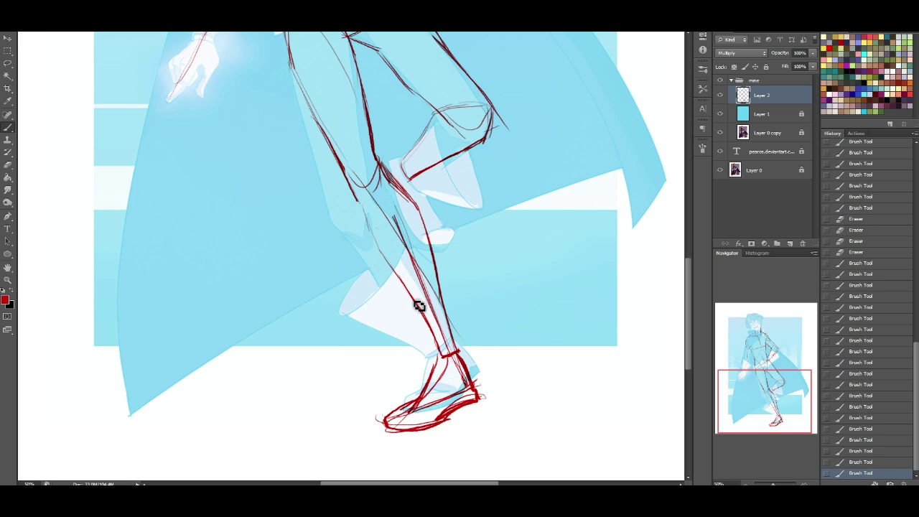
drag(397, 280, 444, 337)
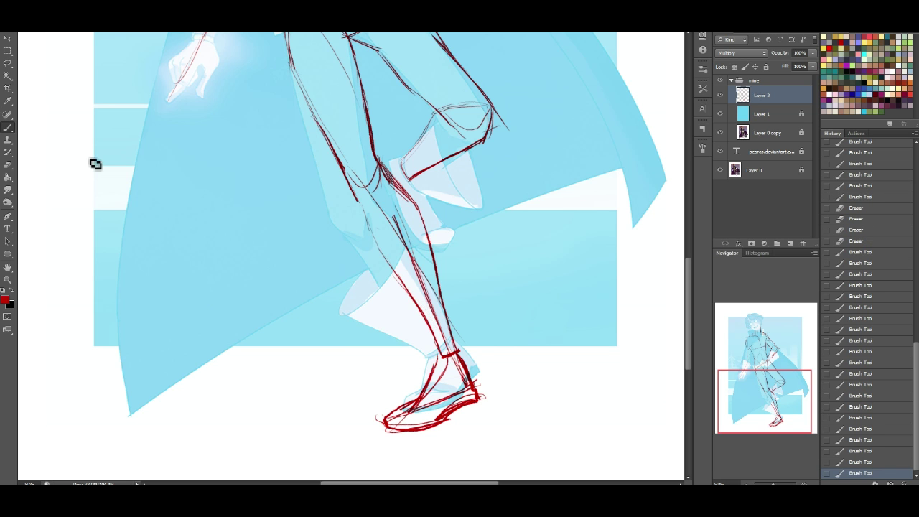
Lasso the standing foot, move it up to shorten the lower leg, adjust it with Free Transform, and deselect
click(7, 63)
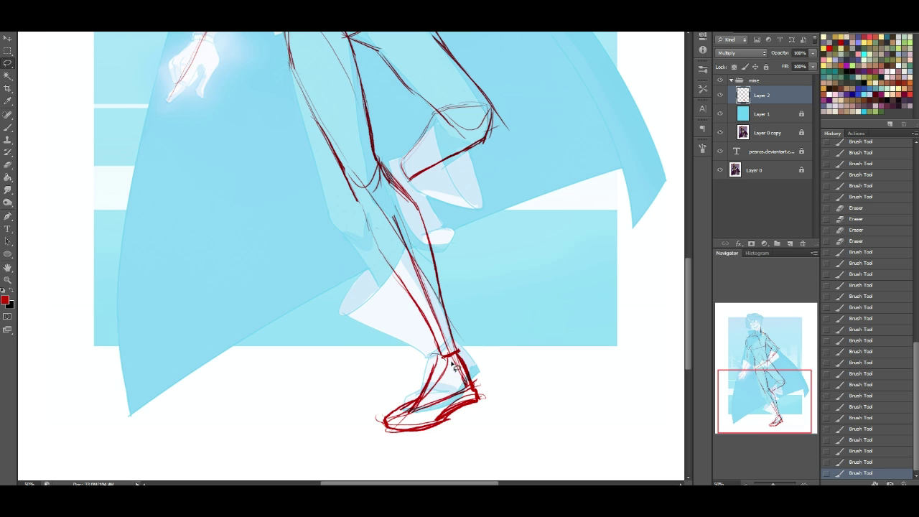
drag(514, 399, 384, 379)
mouse_move(444, 359)
mouse_down()
mouse_move(455, 372)
mouse_move(467, 349)
mouse_move(448, 367)
mouse_up()
key(ctrl+t)
drag(368, 406, 369, 404)
key(Return)
key(ctrl+d)
Erase the overlapping lines around the moved ankle and the construction strokes inside the shoe
key(e)
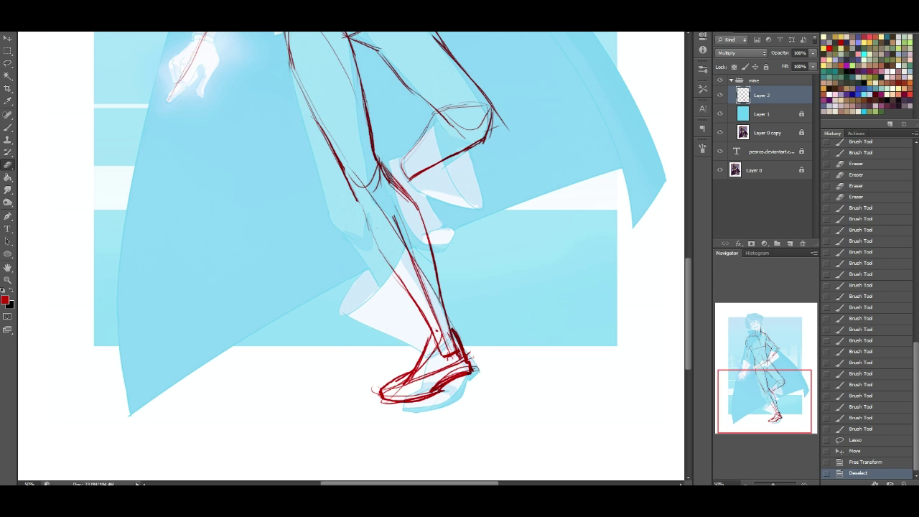
drag(442, 324, 453, 312)
drag(400, 384, 435, 366)
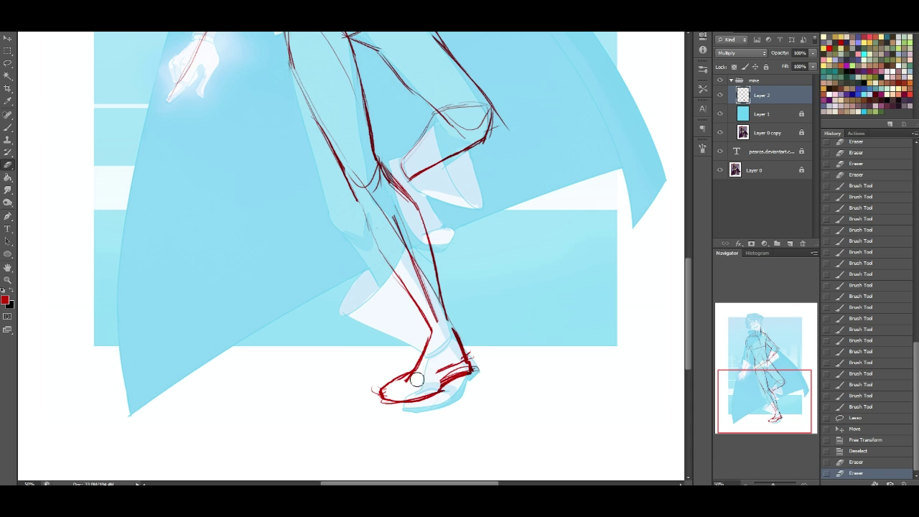
drag(456, 360, 467, 368)
Draw the toe cap curve, upper edge and heel of the standing foot's shoe with the brush
click(8, 128)
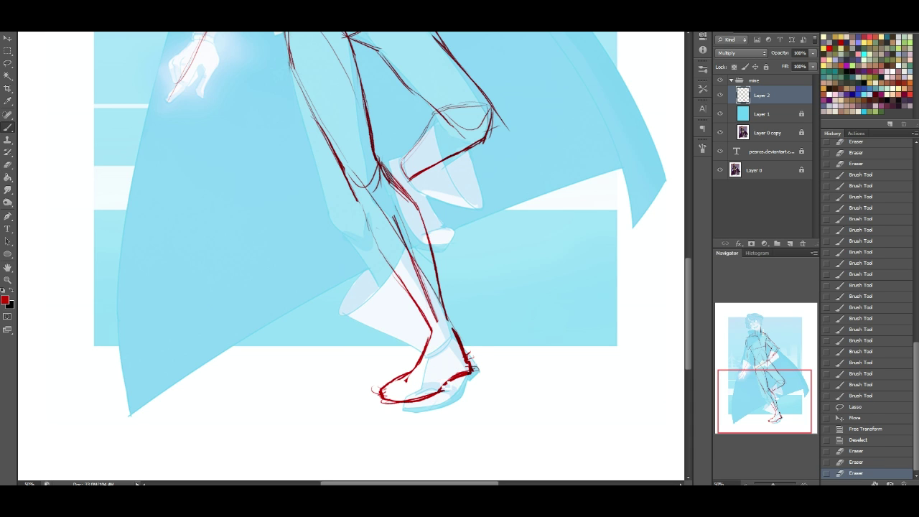
drag(438, 399, 455, 391)
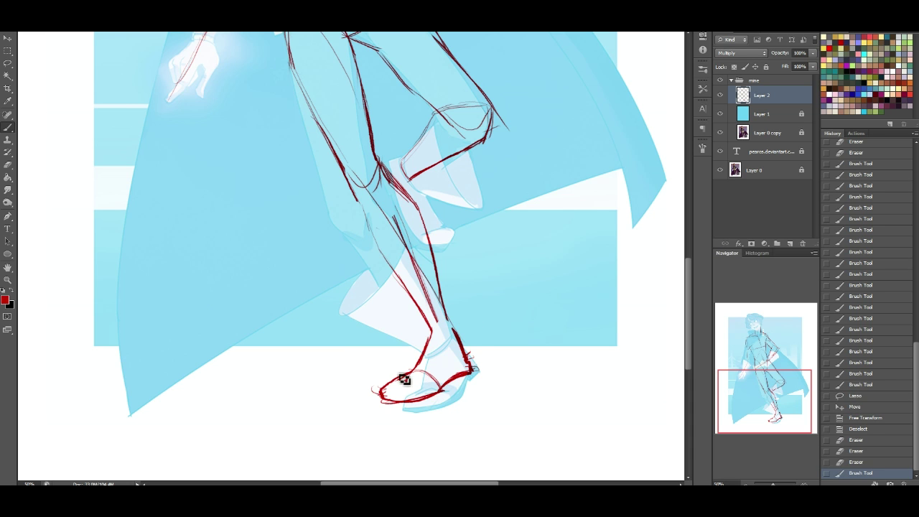
mouse_move(389, 390)
mouse_down()
mouse_move(437, 367)
mouse_move(451, 375)
mouse_move(471, 359)
mouse_up()
drag(459, 338, 474, 359)
drag(474, 378, 477, 369)
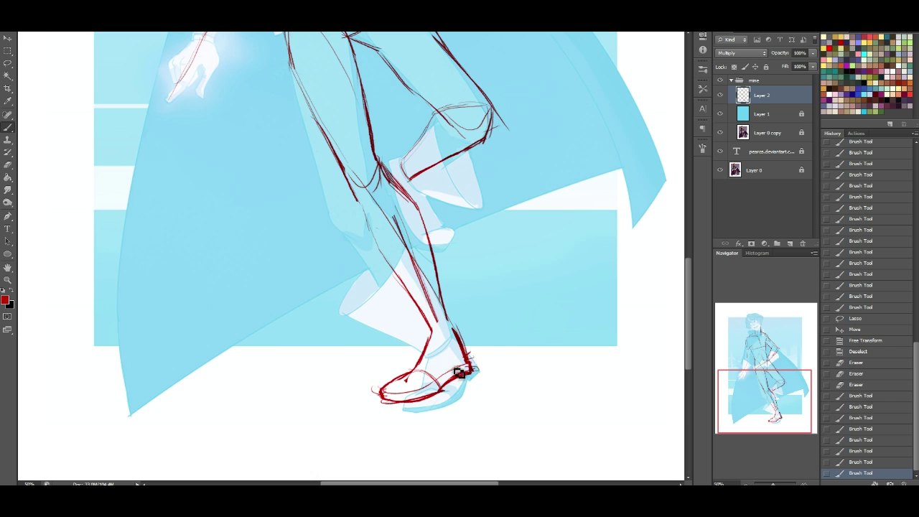
Erase the old construction lines at the standing knee and along the inside of the lower leg
drag(780, 389, 777, 374)
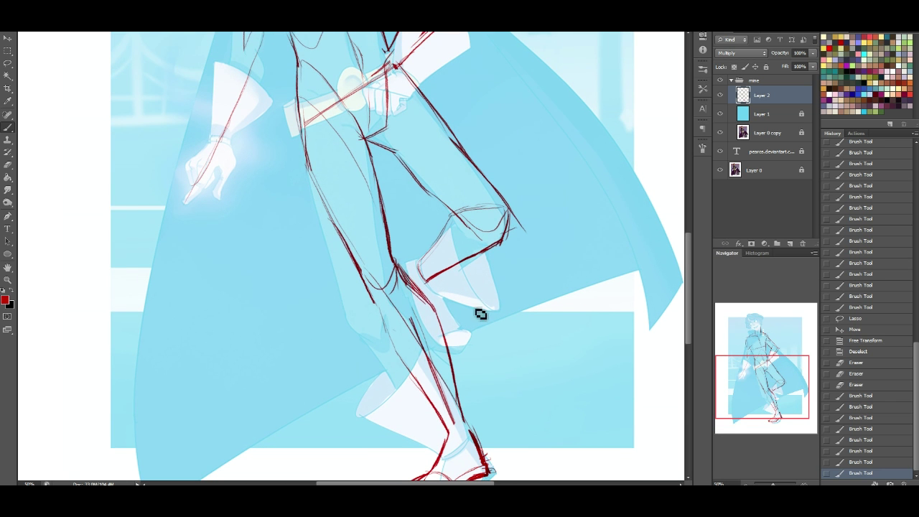
drag(368, 271, 407, 307)
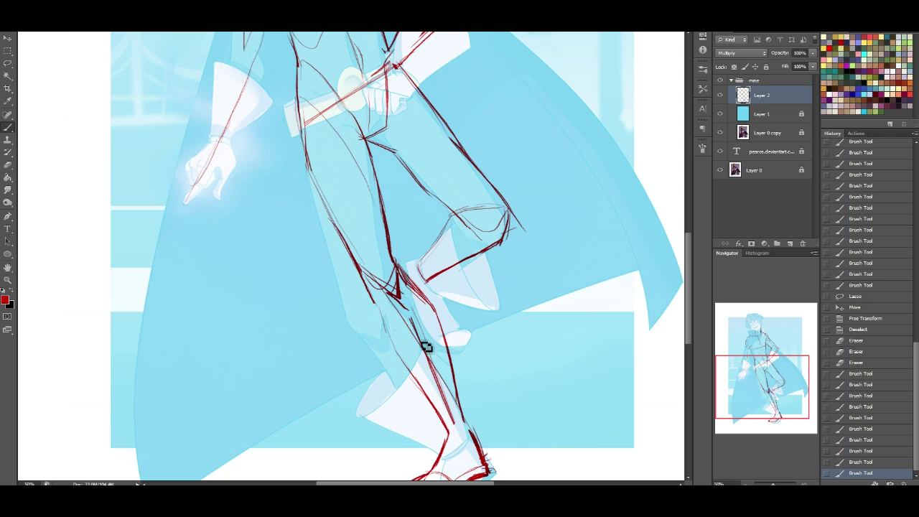
key(ctrl+z)
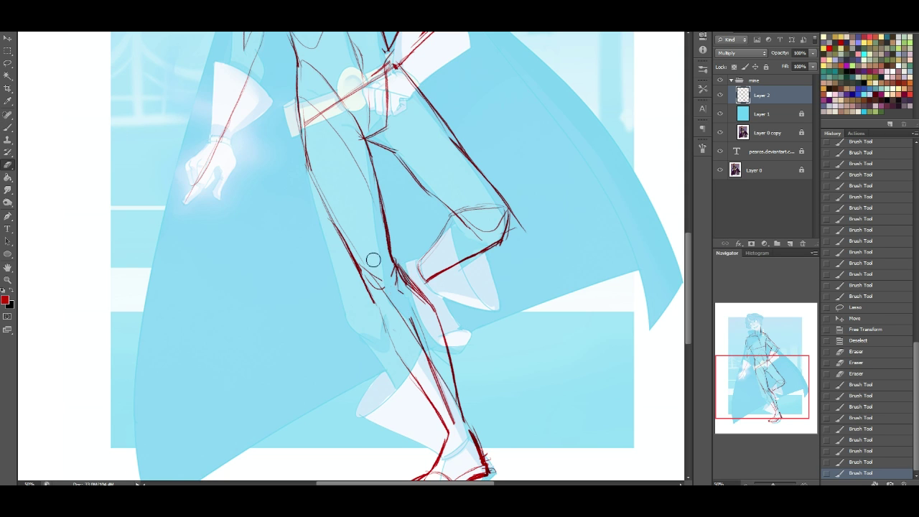
mouse_move(393, 276)
mouse_down()
mouse_move(413, 309)
mouse_move(389, 248)
mouse_up()
mouse_move(412, 319)
mouse_down()
mouse_move(455, 425)
mouse_move(440, 413)
mouse_up()
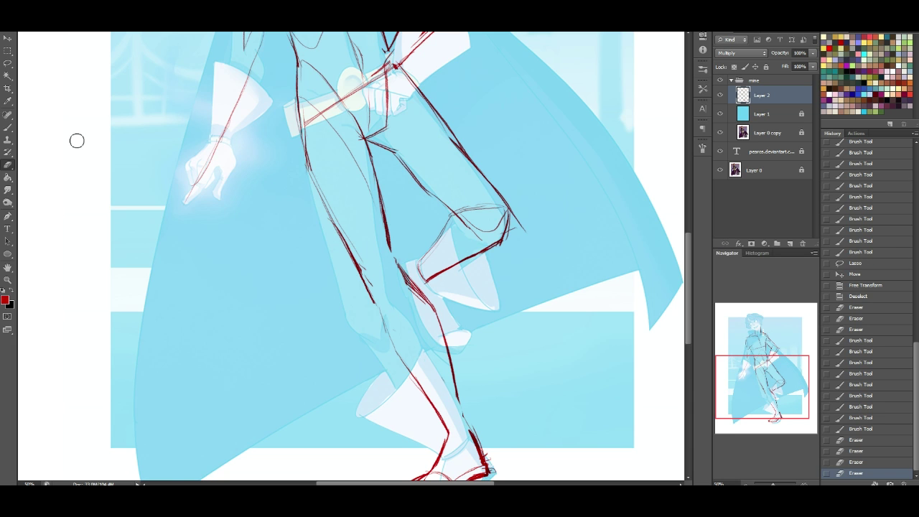
Redraw the standing leg's knee curve and upper shin contour with the brush, undoing the last stroke
click(8, 128)
drag(392, 246, 413, 289)
mouse_move(394, 253)
mouse_down()
mouse_move(418, 295)
mouse_move(392, 275)
mouse_move(389, 309)
mouse_up()
mouse_move(376, 300)
mouse_down()
mouse_move(393, 316)
mouse_move(407, 358)
mouse_up()
drag(381, 311, 405, 359)
drag(387, 329, 423, 385)
key(ctrl+z)
Draw the standing leg's flared boot with an elliptical cuff opening, tapered sides and an ankle band
drag(778, 379, 778, 388)
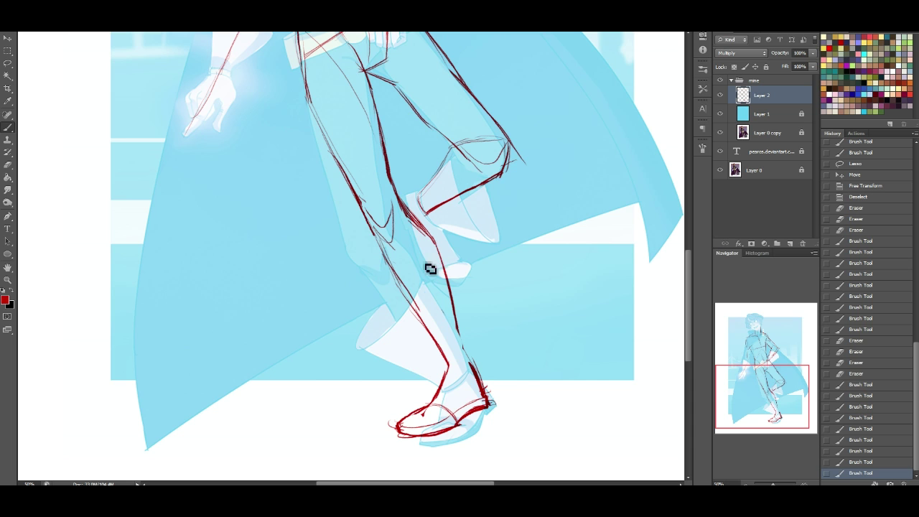
mouse_move(435, 249)
mouse_down()
mouse_move(379, 320)
mouse_move(444, 260)
mouse_move(384, 316)
mouse_move(422, 303)
mouse_move(449, 274)
mouse_up()
key(ctrl+z)
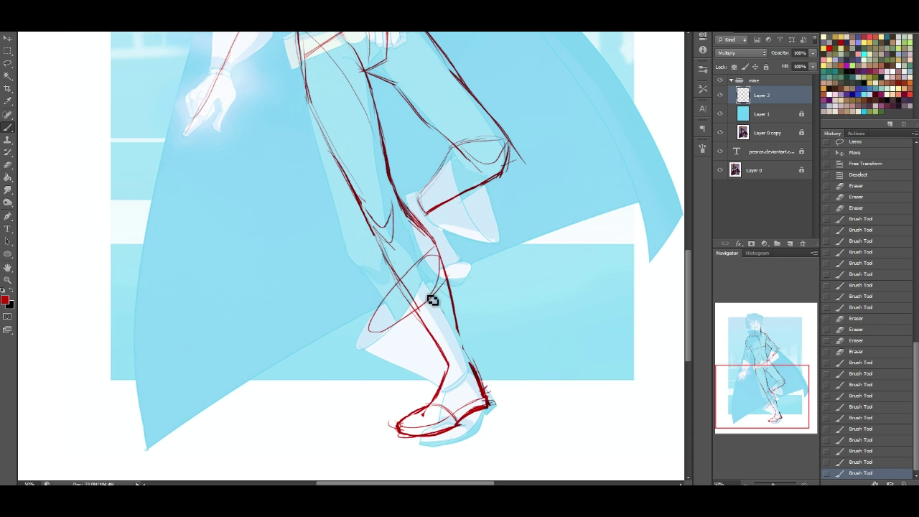
drag(434, 250, 425, 311)
mouse_move(445, 274)
mouse_down()
mouse_move(413, 326)
mouse_move(445, 288)
mouse_move(380, 336)
mouse_move(387, 342)
mouse_move(371, 337)
mouse_move(427, 363)
mouse_up()
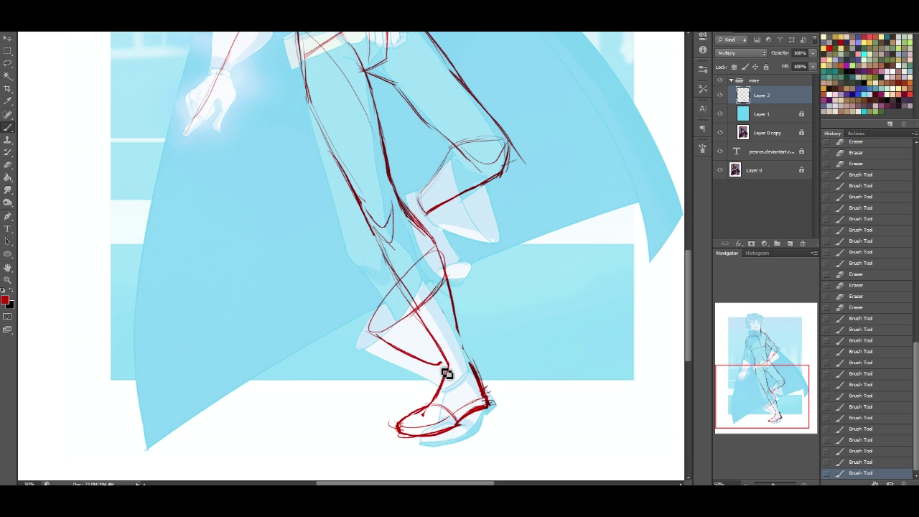
mouse_move(445, 258)
mouse_down()
mouse_move(472, 342)
mouse_move(464, 366)
mouse_move(442, 372)
mouse_move(470, 342)
mouse_move(440, 367)
mouse_up()
mouse_move(444, 370)
mouse_down()
mouse_move(466, 366)
mouse_move(468, 348)
mouse_move(477, 361)
mouse_move(444, 367)
mouse_up()
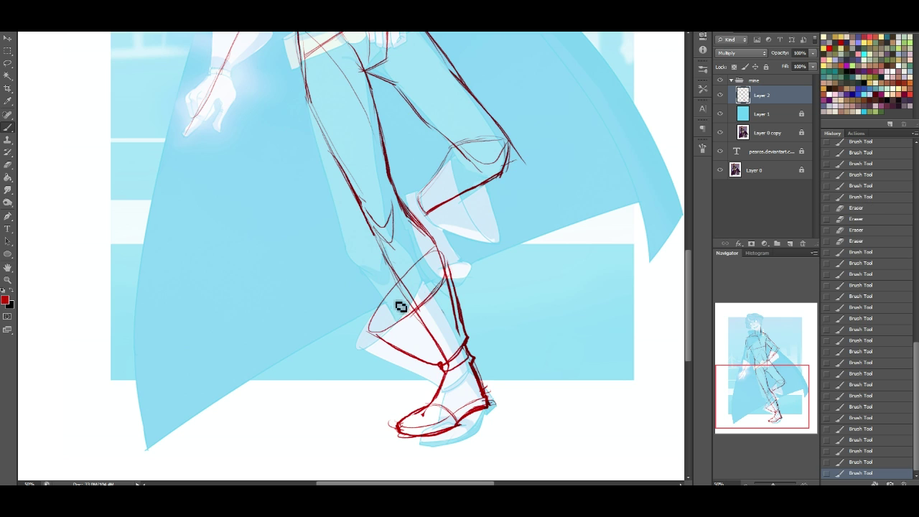
Hatch the inside of the standing boot's cuff and darken the shin line entering it
mouse_move(385, 315)
mouse_down()
mouse_move(398, 335)
mouse_move(399, 292)
mouse_move(399, 320)
mouse_up()
drag(394, 271, 412, 300)
drag(397, 274, 418, 307)
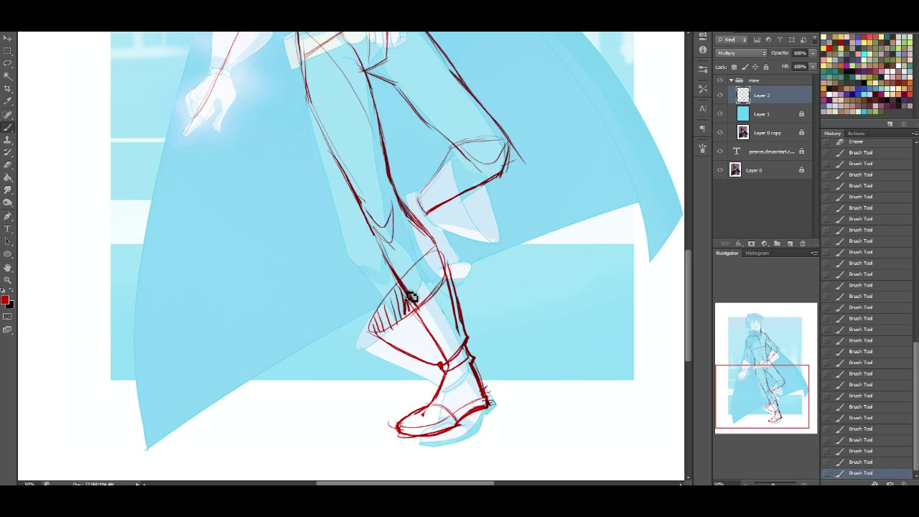
Mark the width of the raised leg's boot cuff with a double-headed arrow and erase the arrow
drag(765, 391, 765, 375)
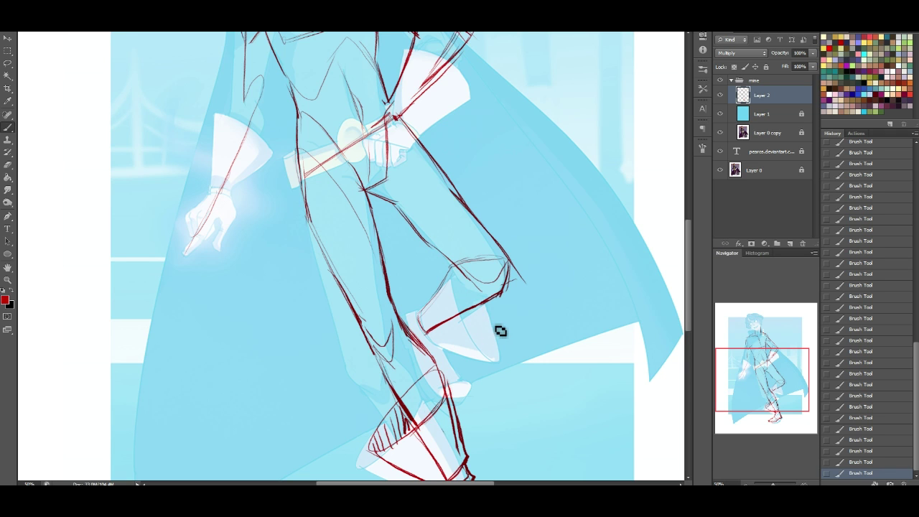
mouse_move(468, 330)
mouse_down()
mouse_move(495, 331)
mouse_move(472, 332)
mouse_up()
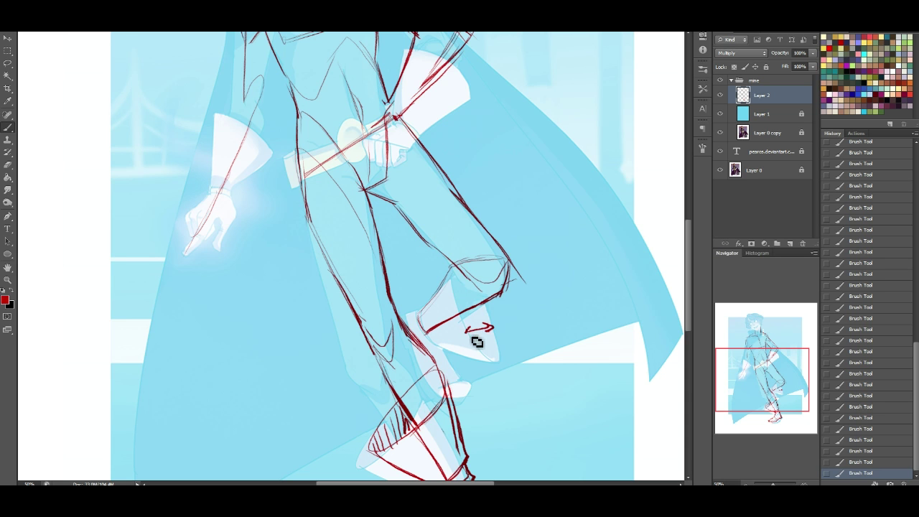
drag(806, 385, 787, 394)
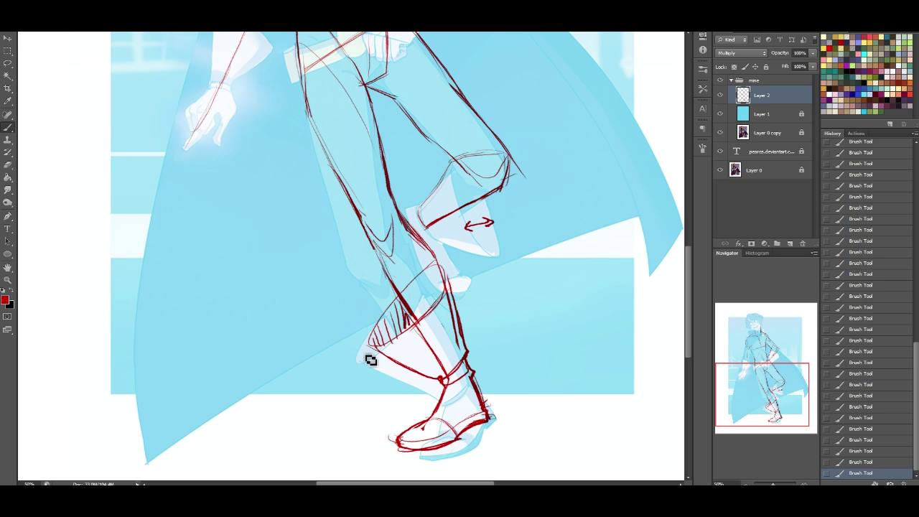
click(8, 164)
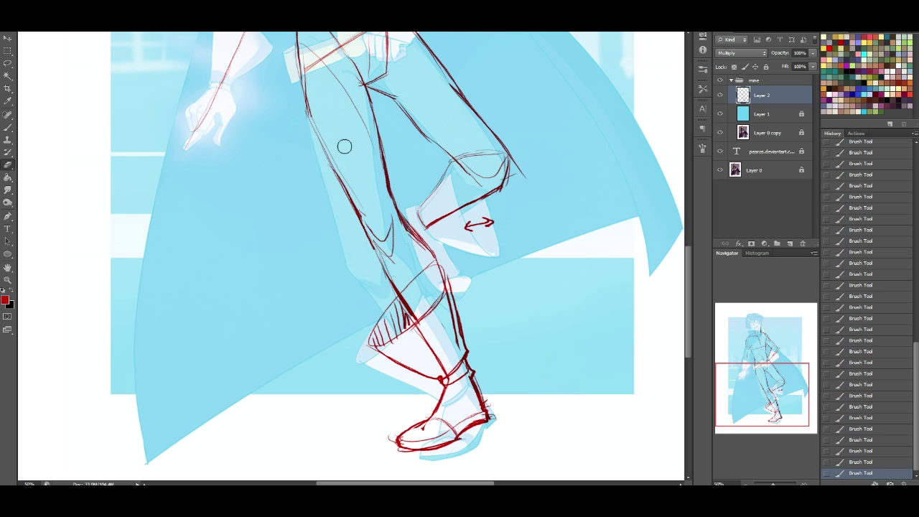
scroll(241, 178, up, 3)
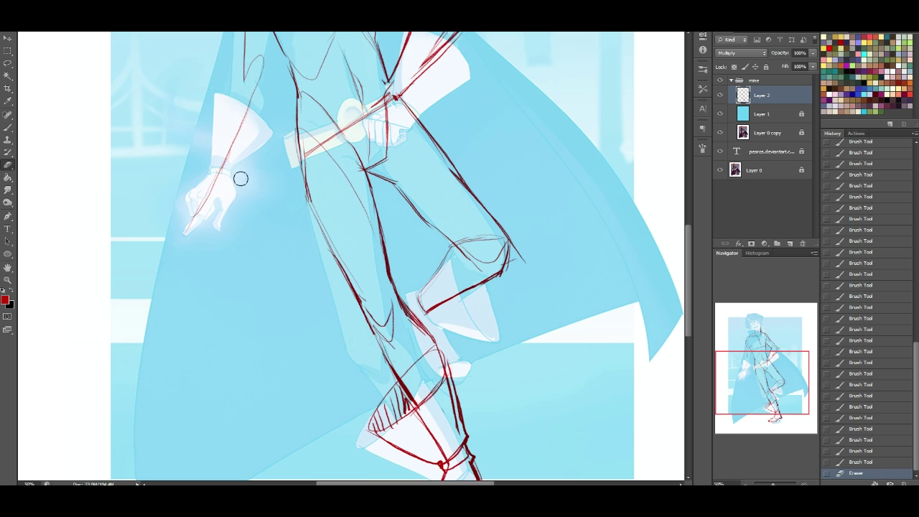
Draw the raised leg's boot with a rounded cuff opening below the calf, an ankle, and the foot behind the standing leg
click(8, 126)
mouse_move(447, 264)
mouse_down()
mouse_move(447, 327)
mouse_move(461, 345)
mouse_move(485, 348)
mouse_move(498, 331)
mouse_move(489, 288)
mouse_up()
drag(488, 288, 493, 322)
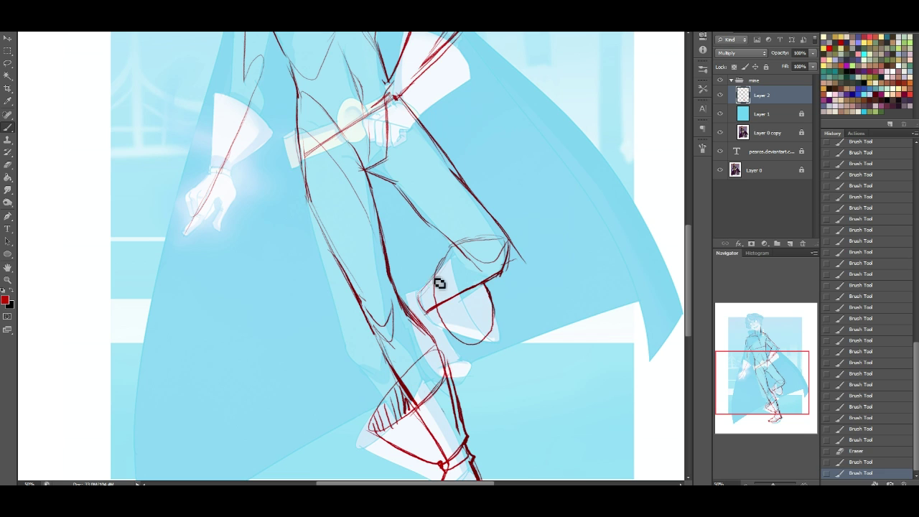
drag(427, 296, 407, 304)
mouse_move(447, 344)
mouse_down()
mouse_move(430, 326)
mouse_move(473, 349)
mouse_up()
mouse_move(431, 328)
mouse_down()
mouse_move(470, 351)
mouse_move(449, 368)
mouse_move(454, 352)
mouse_up()
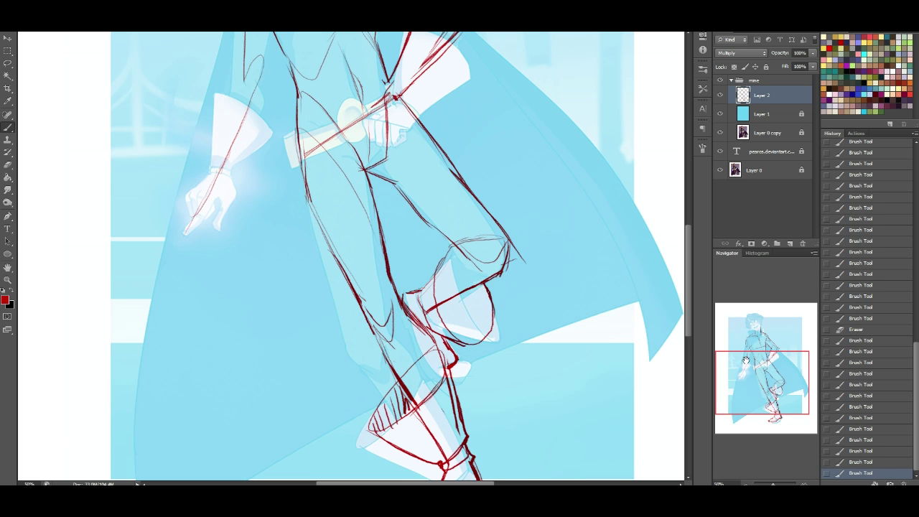
Strengthen the raised boot's upper side contour and its ankle corner
drag(443, 273, 445, 316)
drag(423, 294, 428, 304)
mouse_move(445, 266)
mouse_down()
mouse_move(420, 291)
mouse_move(428, 311)
mouse_up()
mouse_move(429, 310)
mouse_down()
mouse_move(428, 294)
mouse_move(429, 311)
mouse_move(420, 302)
mouse_up()
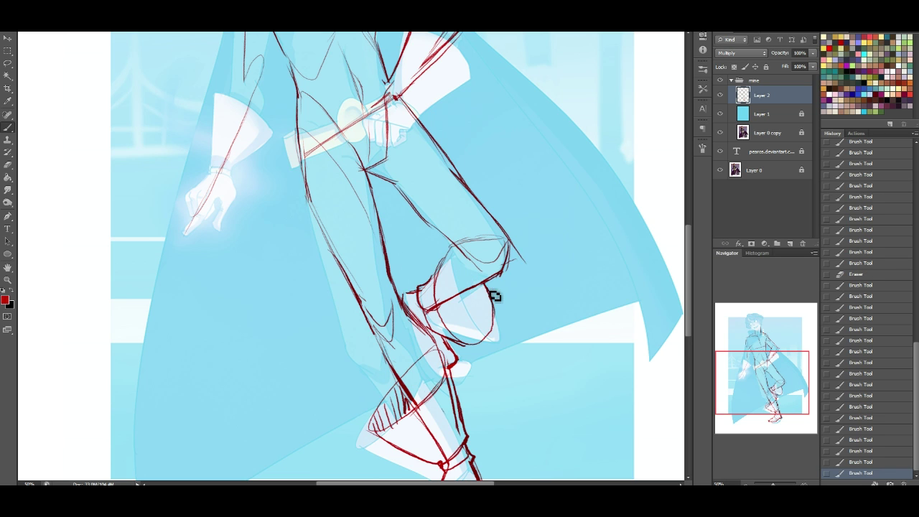
Darken the outer edge of the raised boot's cuff and hatch the inside of its opening
drag(497, 308, 494, 330)
drag(450, 305, 438, 316)
drag(457, 304, 439, 319)
mouse_move(467, 298)
mouse_down()
mouse_move(488, 290)
mouse_move(461, 311)
mouse_up()
mouse_move(484, 297)
mouse_down()
mouse_move(448, 321)
mouse_move(459, 321)
mouse_up()
drag(477, 313, 467, 326)
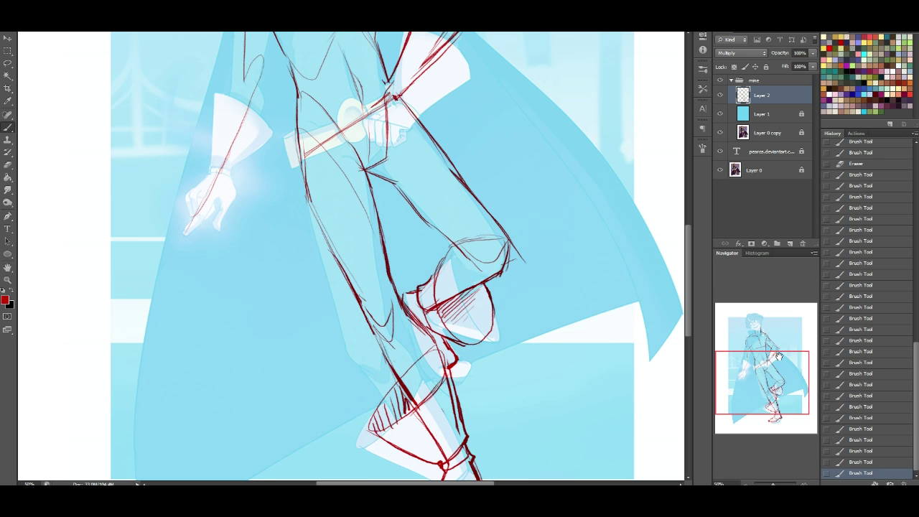
Draw both contours of the lowered arm's upper arm and forearm, with a line across the wrist
drag(786, 369, 785, 343)
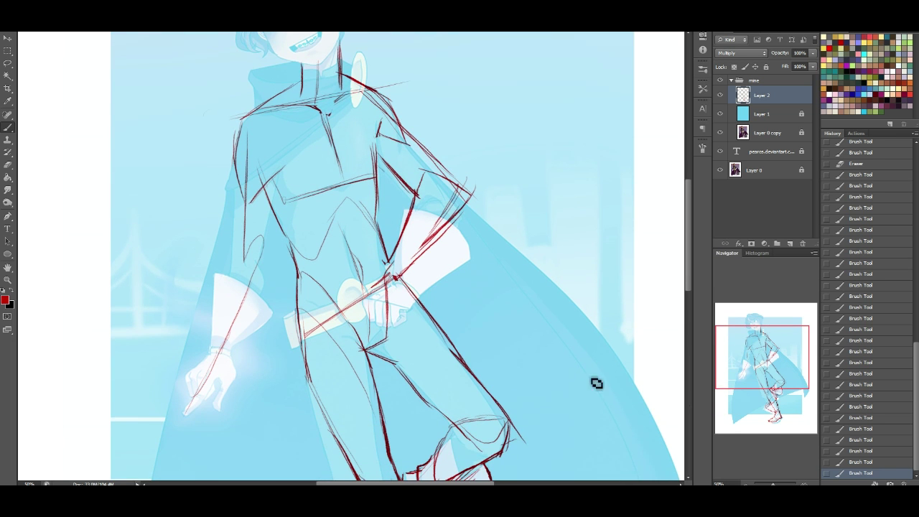
drag(779, 352, 754, 353)
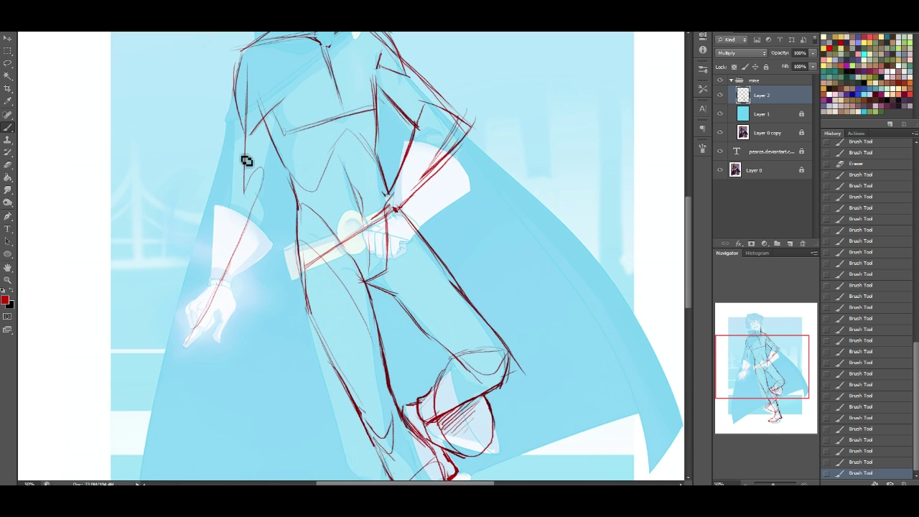
drag(235, 112, 231, 209)
drag(279, 106, 267, 168)
drag(279, 127, 264, 203)
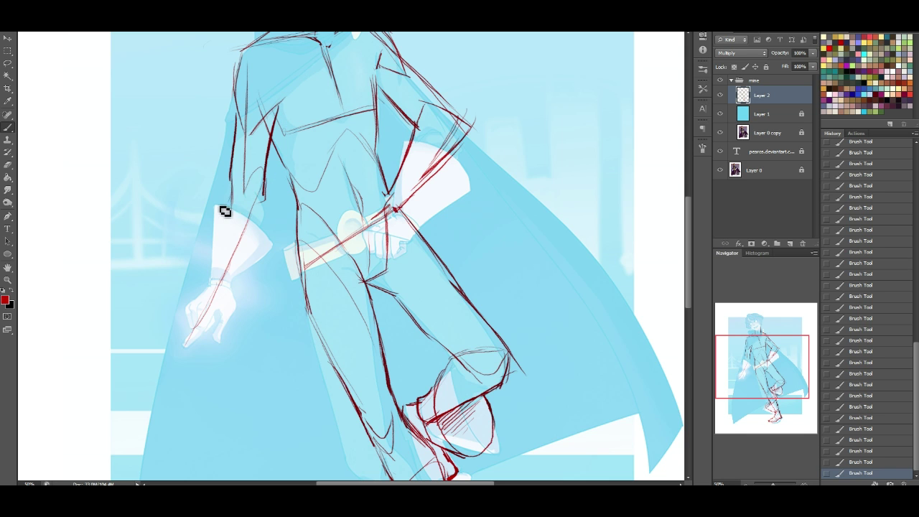
mouse_move(231, 190)
mouse_down()
mouse_move(264, 191)
mouse_move(225, 217)
mouse_move(213, 282)
mouse_move(223, 292)
mouse_up()
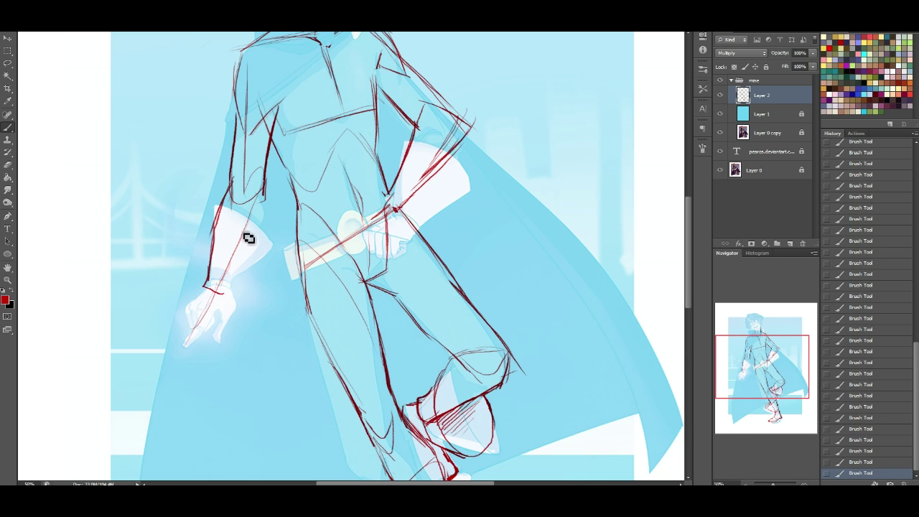
drag(263, 193, 261, 233)
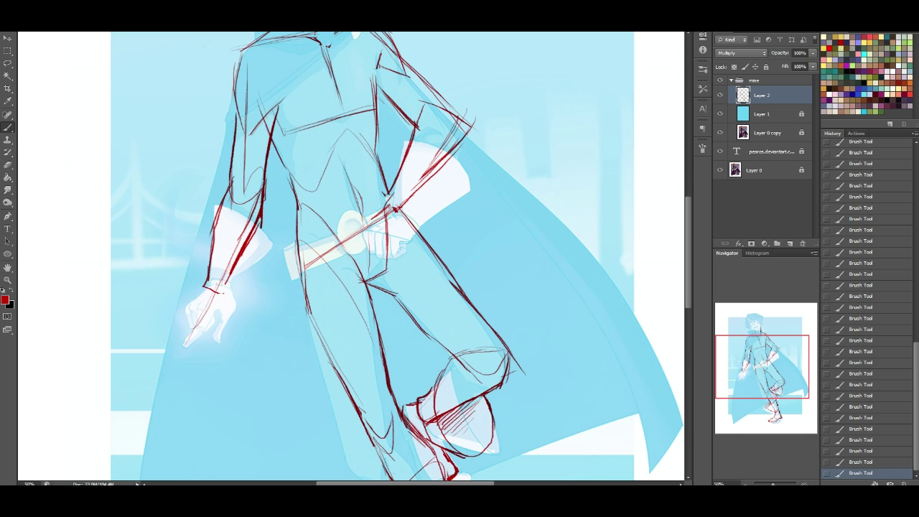
Refine the wrist lines of the lowered arm and erase the stray construction lines around its forearm
drag(204, 291, 222, 297)
key(ctrl+z)
drag(213, 206, 204, 238)
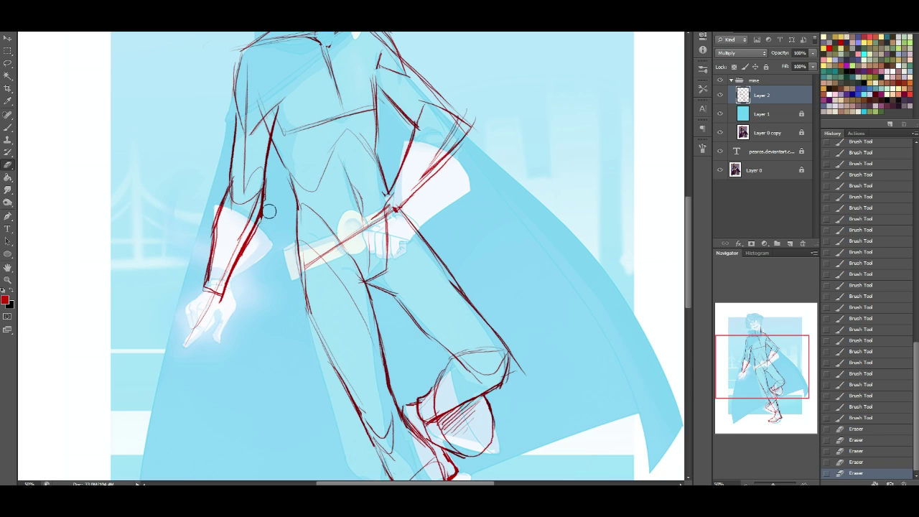
Draw a V-shaped crease at the lowered arm's elbow, between the upper arm and the forearm
click(8, 127)
drag(233, 180, 238, 209)
mouse_move(232, 183)
mouse_down()
mouse_move(243, 210)
mouse_move(262, 185)
mouse_move(266, 199)
mouse_move(250, 193)
mouse_move(263, 216)
mouse_up()
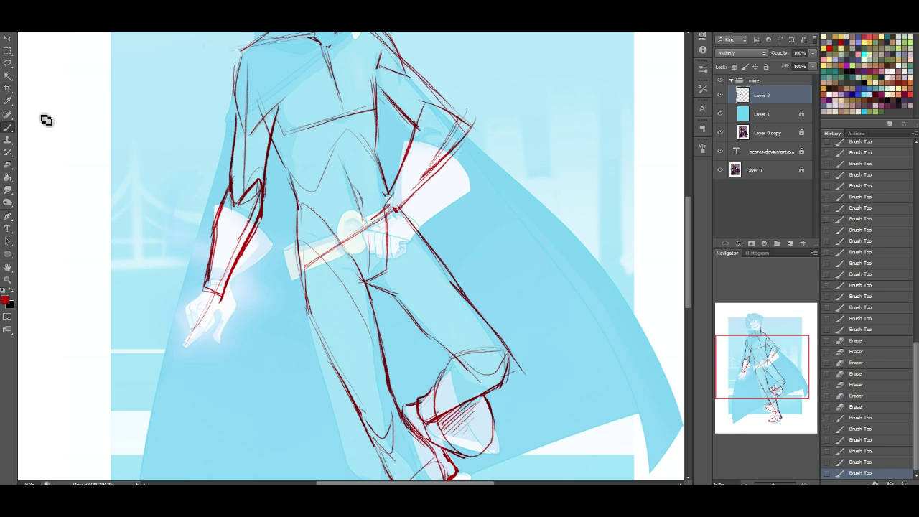
Erase the excess crease and construction lines inside the lowered arm's elbow and redraw a lighter crease there
click(7, 164)
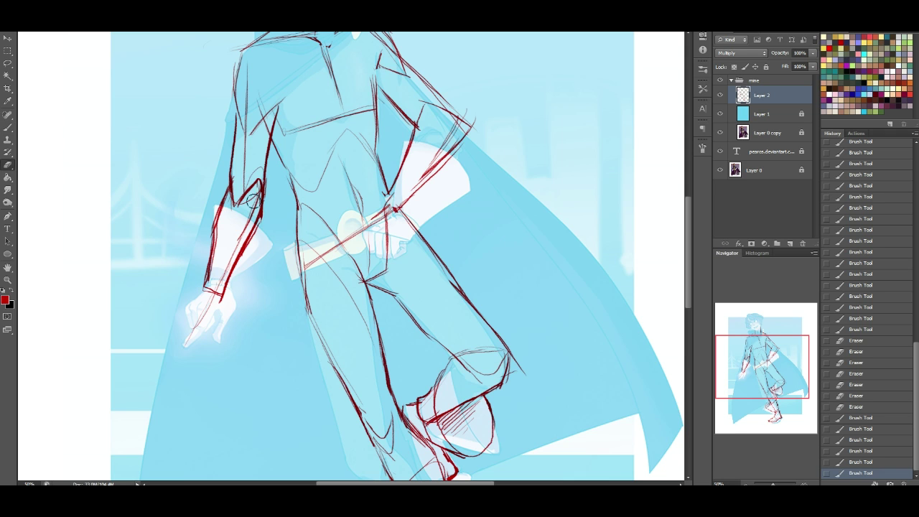
drag(259, 203, 237, 243)
drag(236, 245, 222, 277)
mouse_move(245, 201)
mouse_down()
mouse_move(227, 221)
mouse_move(255, 174)
mouse_move(257, 133)
mouse_up()
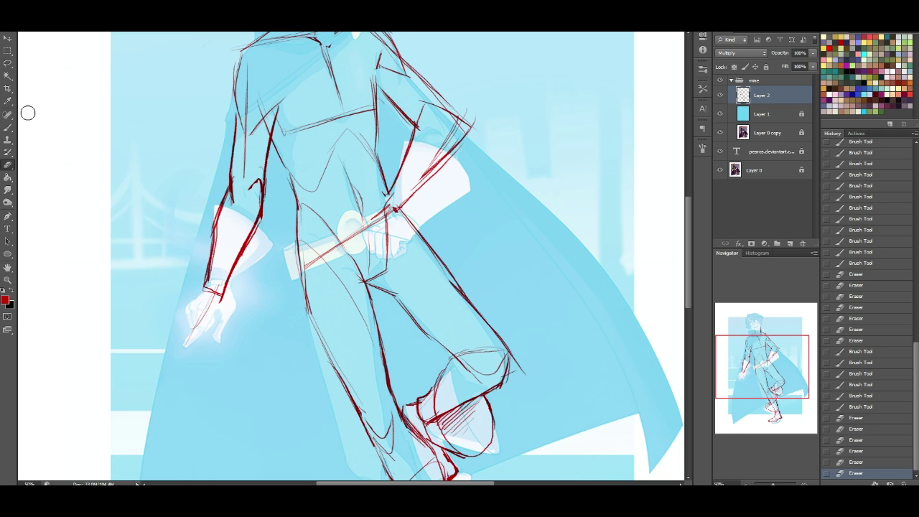
click(6, 129)
drag(235, 214, 248, 194)
drag(237, 202, 256, 190)
Hide the redline group to examine the original arms and legs, and show the group again
click(720, 80)
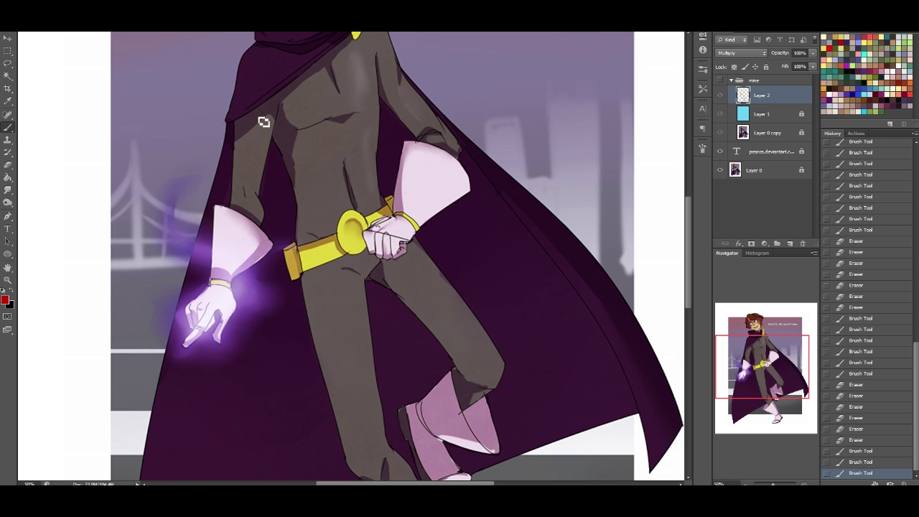
drag(789, 349, 798, 358)
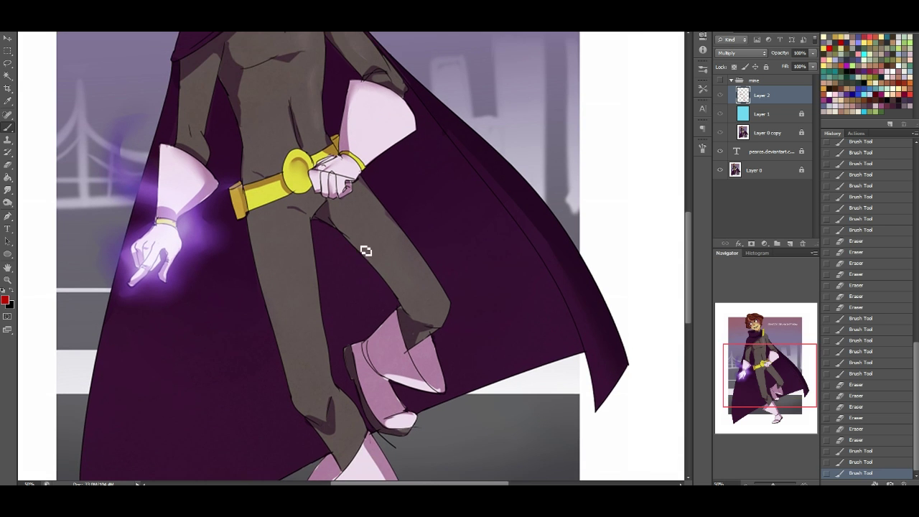
mouse_move(784, 342)
mouse_down()
mouse_move(783, 317)
mouse_move(783, 349)
mouse_up()
click(719, 81)
Add light muscle contours to the raised thigh and the outer thigh of the standing leg
mouse_move(429, 181)
mouse_down()
mouse_move(480, 233)
mouse_move(470, 223)
mouse_up()
drag(430, 183, 470, 219)
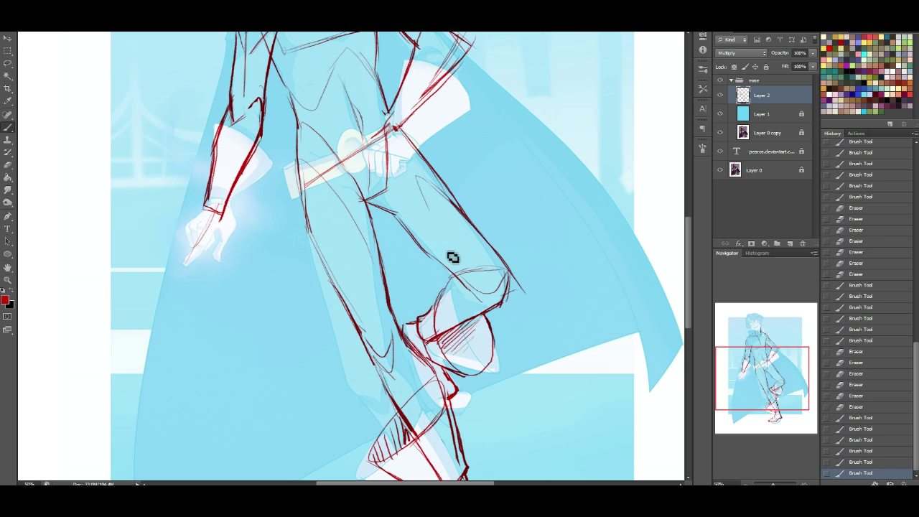
drag(317, 244, 339, 284)
drag(311, 218, 329, 267)
Strengthen the inner contour of the standing leg around the knee and erase the stray lines beside it
drag(763, 374, 764, 376)
drag(388, 283, 401, 319)
drag(382, 246, 400, 314)
drag(387, 279, 401, 327)
drag(389, 282, 398, 312)
click(8, 164)
mouse_move(371, 266)
mouse_down()
mouse_move(395, 333)
mouse_move(396, 307)
mouse_up()
Sketch three small curved example shapes in the empty background beside the character's head and shoulder
drag(771, 370, 762, 341)
click(8, 128)
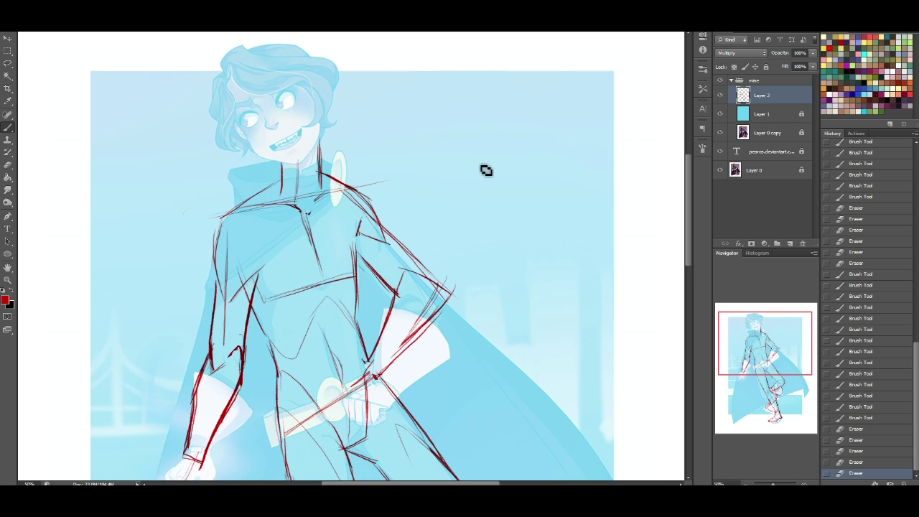
mouse_move(435, 174)
mouse_down()
mouse_move(546, 148)
mouse_move(556, 148)
mouse_move(549, 162)
mouse_move(565, 156)
mouse_up()
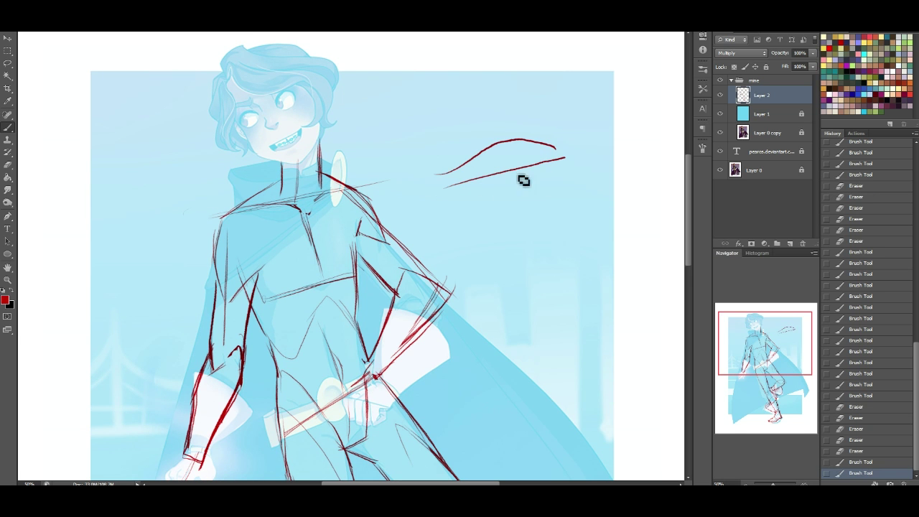
mouse_move(488, 239)
mouse_down()
mouse_move(538, 201)
mouse_move(526, 239)
mouse_move(499, 241)
mouse_move(542, 306)
mouse_move(563, 271)
mouse_move(543, 255)
mouse_up()
Lasso the example shapes beside the figure, delete them and clear the selection
click(7, 64)
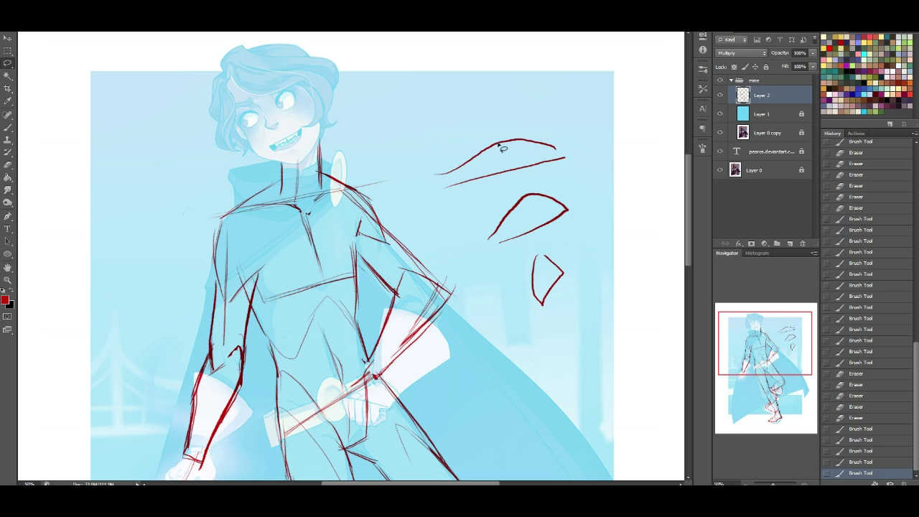
mouse_move(433, 152)
mouse_down()
mouse_move(567, 338)
mouse_move(550, 344)
mouse_up()
key(Delete)
key(ctrl+d)
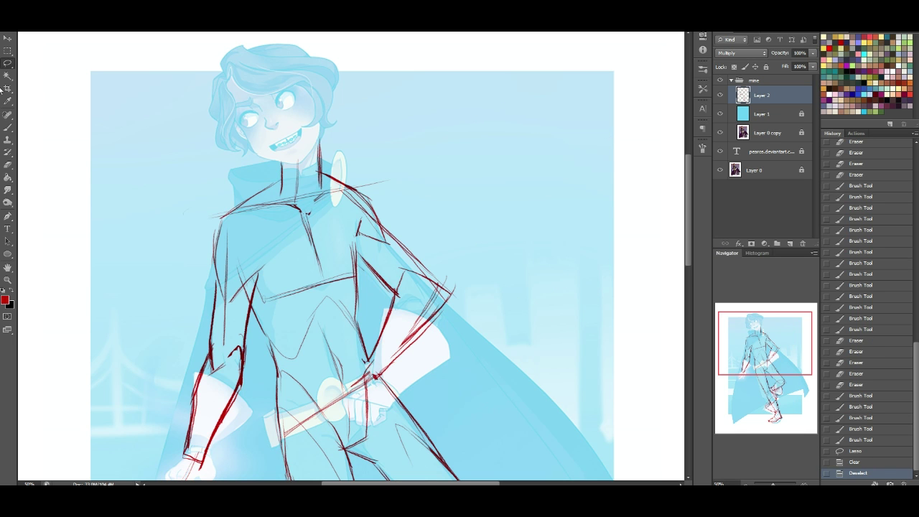
Draw the lowered arm's hand as an angular block below the wrist with the index finger pointing down and outward
click(8, 127)
drag(752, 357, 748, 381)
mouse_move(208, 291)
mouse_down()
mouse_move(215, 278)
mouse_move(191, 304)
mouse_move(201, 293)
mouse_move(210, 300)
mouse_up()
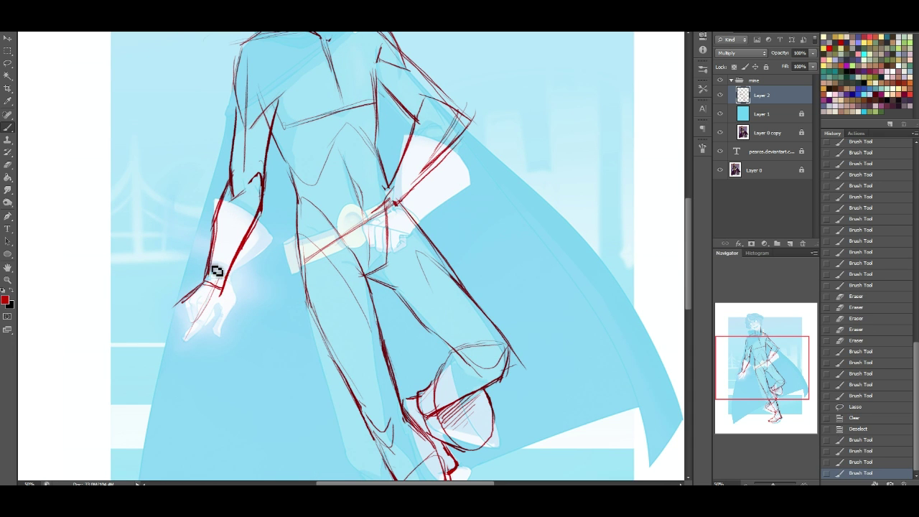
mouse_move(228, 301)
mouse_down()
mouse_move(195, 338)
mouse_move(215, 322)
mouse_move(223, 334)
mouse_move(191, 338)
mouse_move(226, 316)
mouse_up()
mouse_move(183, 302)
mouse_down()
mouse_move(191, 330)
mouse_move(160, 354)
mouse_up()
mouse_move(172, 344)
mouse_down()
mouse_move(159, 355)
mouse_move(229, 313)
mouse_up()
Compare the upper-body redline with the original illustration by hiding and reshowing the redline group
mouse_move(740, 368)
mouse_down()
mouse_move(742, 356)
mouse_move(727, 357)
mouse_up()
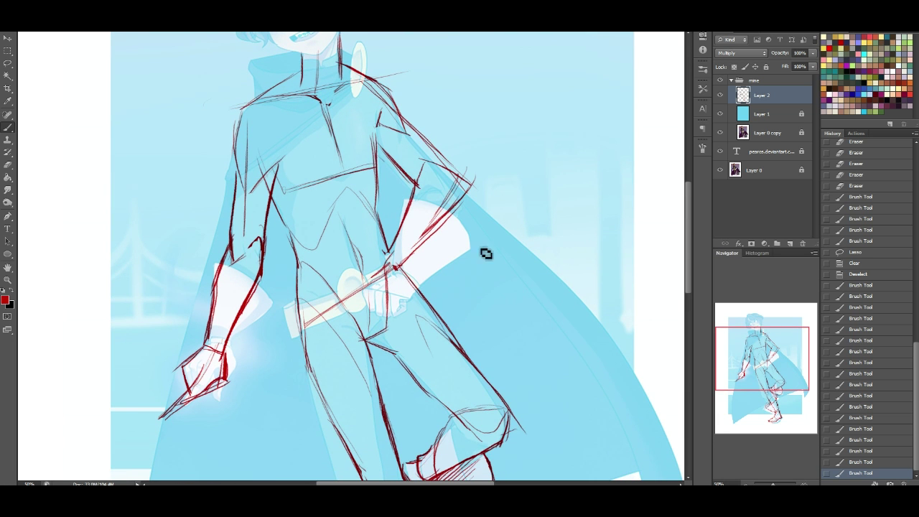
drag(782, 373, 774, 343)
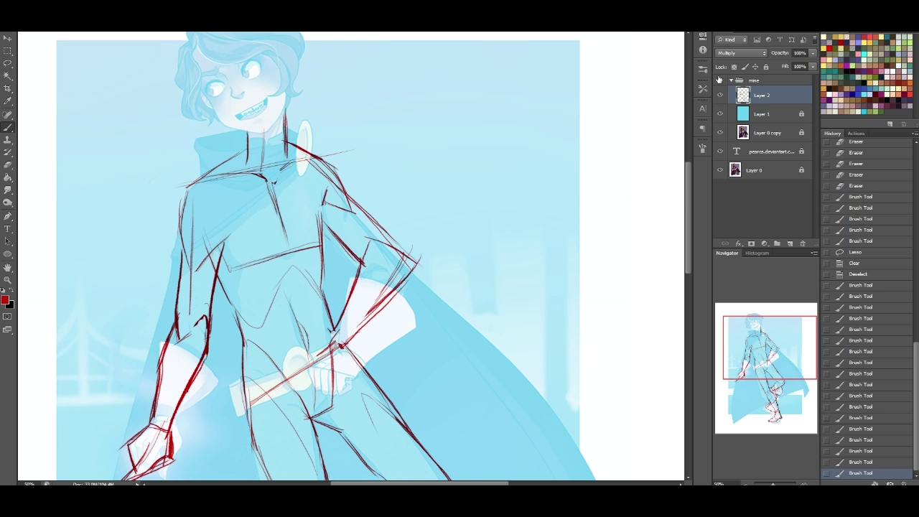
click(720, 80)
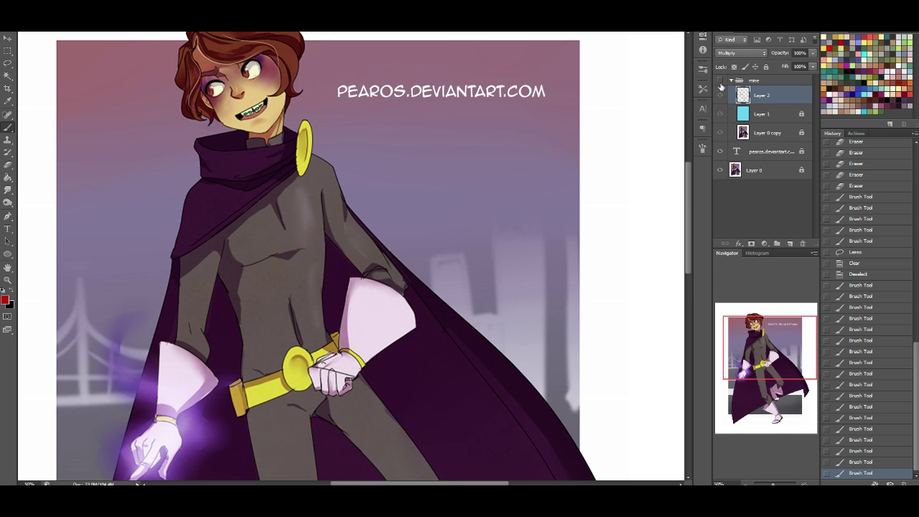
click(720, 80)
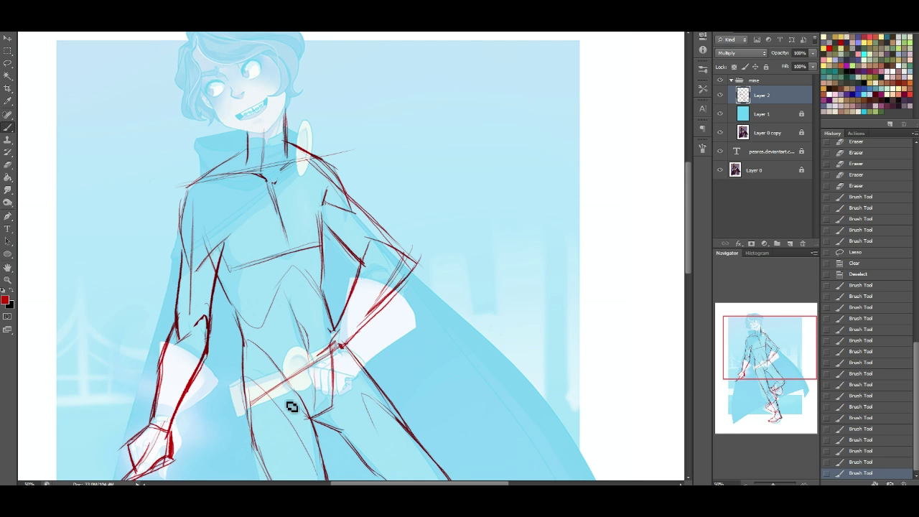
Try to draw the hand on the hip as a rounded fist below the bent arm's wrist
mouse_move(334, 330)
mouse_down()
mouse_move(352, 341)
mouse_move(336, 331)
mouse_up()
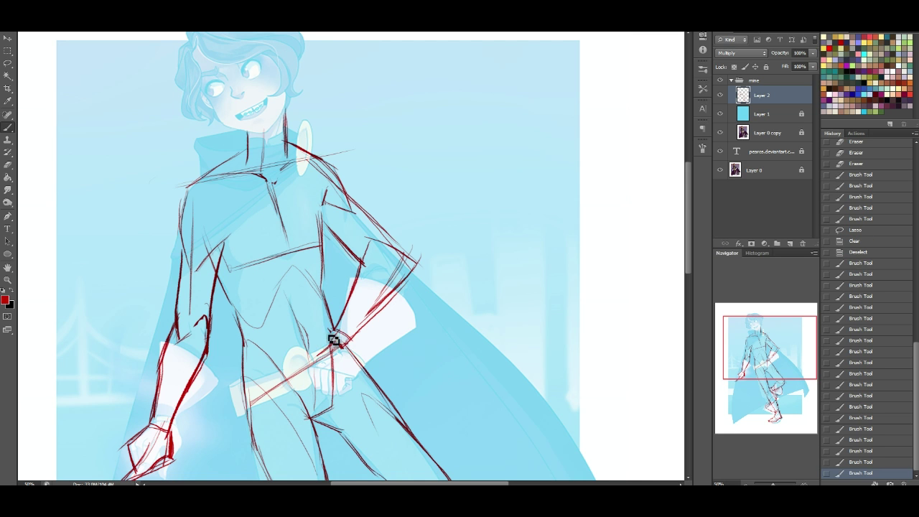
mouse_move(330, 347)
mouse_down()
mouse_move(322, 371)
mouse_move(361, 355)
mouse_move(356, 344)
mouse_move(359, 378)
mouse_move(327, 395)
mouse_move(324, 388)
mouse_move(346, 392)
mouse_up()
mouse_move(346, 391)
mouse_down()
mouse_move(365, 371)
mouse_move(353, 387)
mouse_move(366, 357)
mouse_move(360, 369)
mouse_move(359, 330)
mouse_move(336, 329)
mouse_up()
mouse_move(321, 367)
mouse_down()
mouse_move(351, 374)
mouse_move(324, 386)
mouse_move(319, 375)
mouse_move(328, 389)
mouse_move(347, 391)
mouse_up()
mouse_move(357, 346)
mouse_down()
mouse_move(361, 375)
mouse_move(360, 368)
mouse_up()
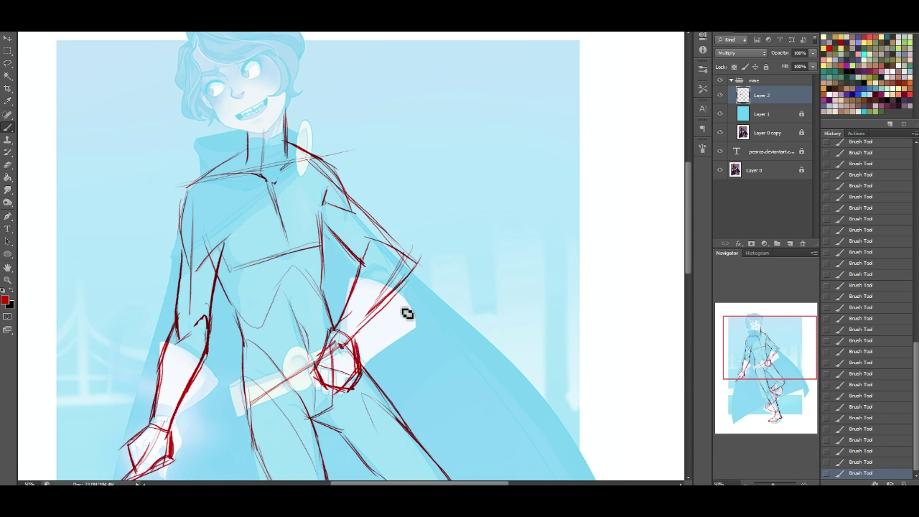
Step back through the history to remove the fist strokes drawn on the hip
drag(791, 389, 789, 362)
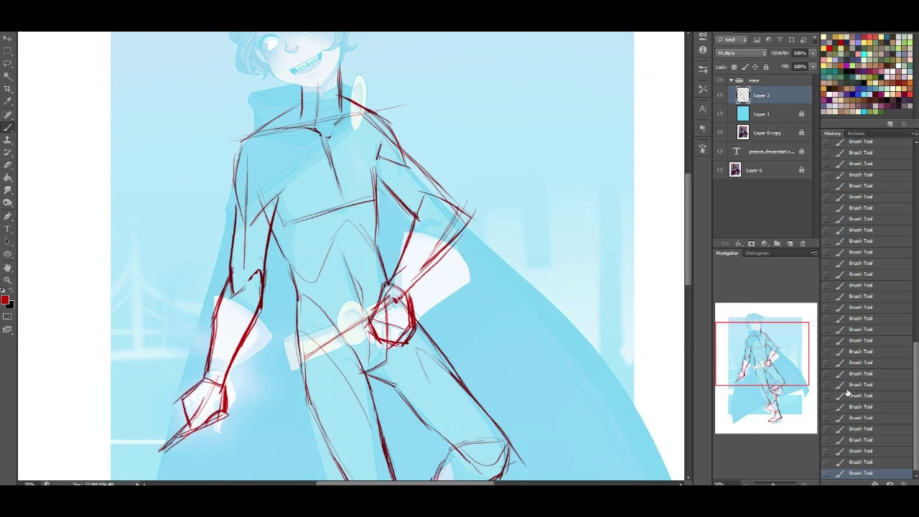
click(876, 340)
click(894, 295)
click(890, 274)
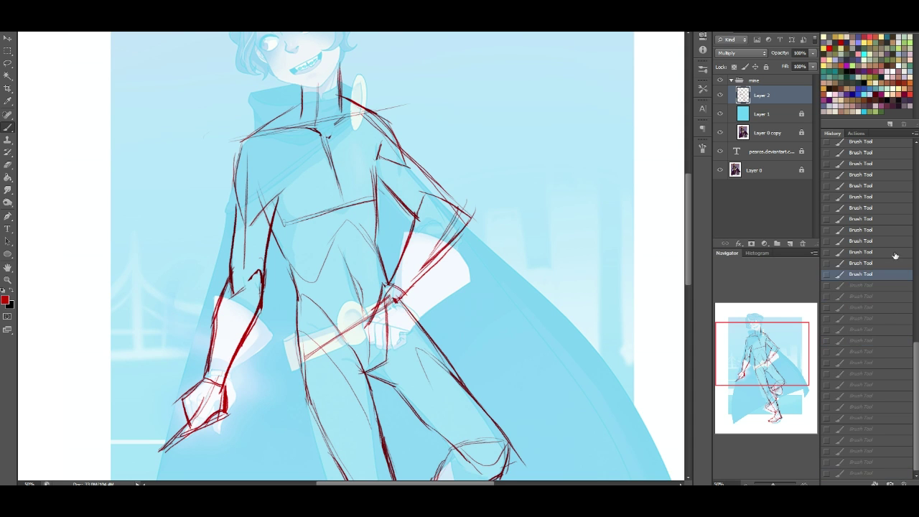
click(882, 242)
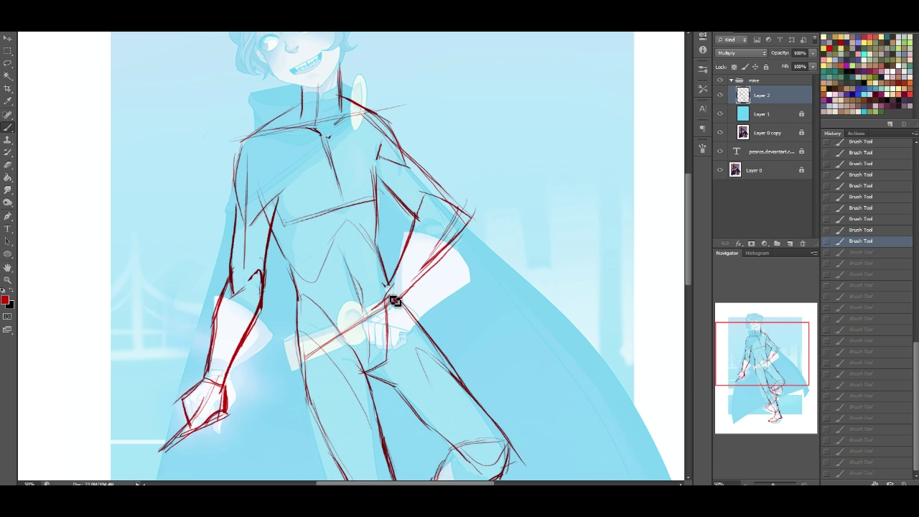
Draw the bent arm's wrist and the back of its hand resting on the hip, with the thumb behind the waist
mouse_move(391, 283)
mouse_down()
mouse_move(415, 280)
mouse_move(378, 305)
mouse_up()
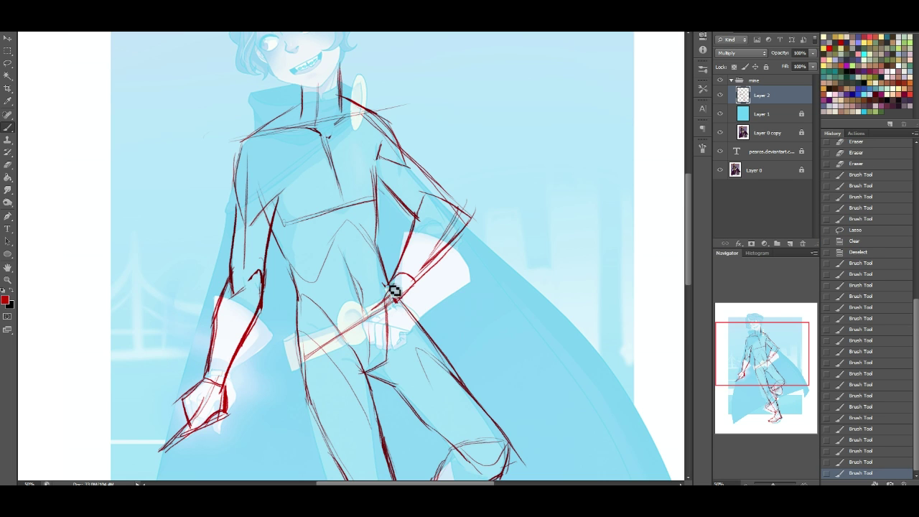
mouse_move(387, 288)
mouse_down()
mouse_move(381, 300)
mouse_move(399, 331)
mouse_up()
mouse_move(415, 282)
mouse_down()
mouse_move(419, 352)
mouse_move(428, 327)
mouse_move(412, 351)
mouse_up()
drag(386, 302, 389, 286)
Draw the upper and lower edges of a belt across the waist and add the hip hand's fingers beside it
drag(305, 302, 381, 303)
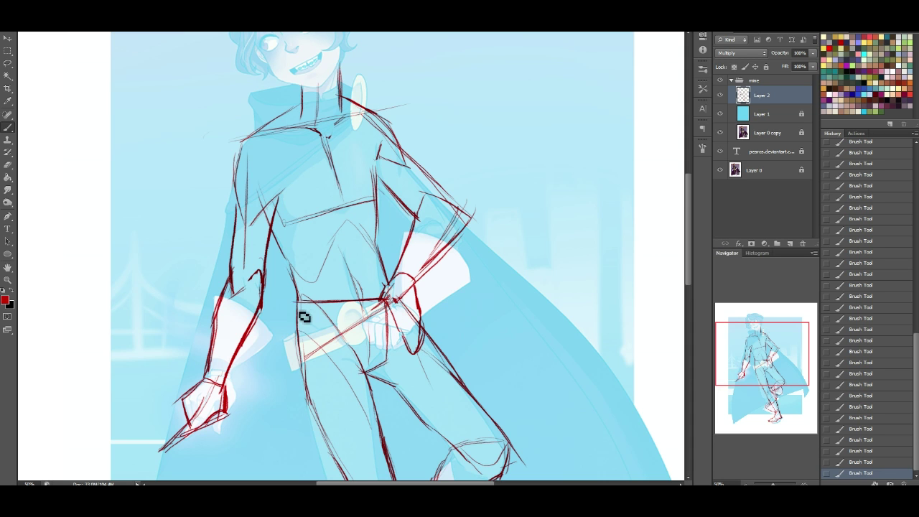
mouse_move(294, 301)
mouse_down()
mouse_move(295, 330)
mouse_move(399, 316)
mouse_up()
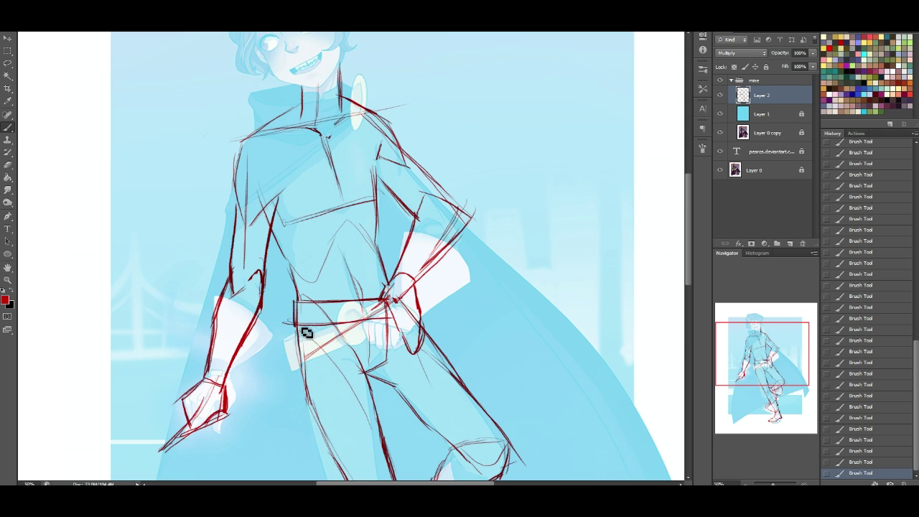
drag(390, 306, 394, 324)
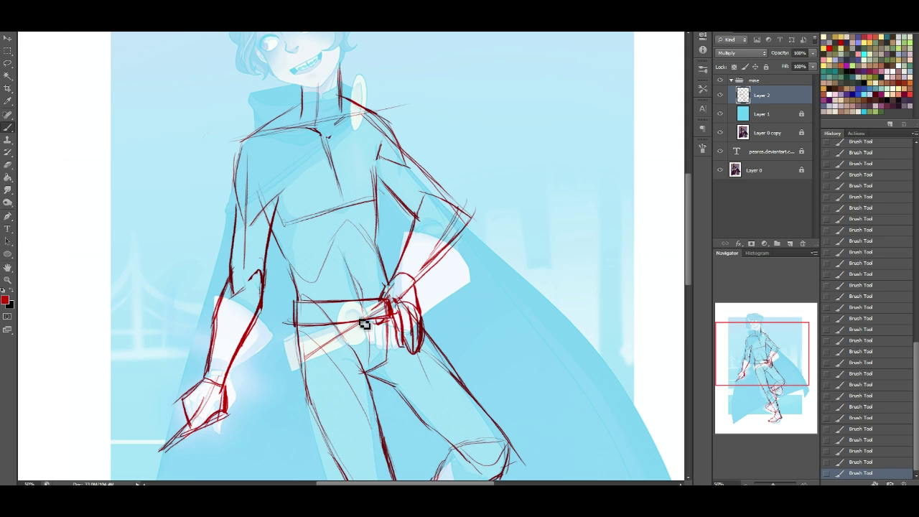
Add a round buckle near the hip hand and a vertical loop at the belt's opposite end
mouse_move(377, 296)
mouse_down()
mouse_move(363, 328)
mouse_move(385, 293)
mouse_up()
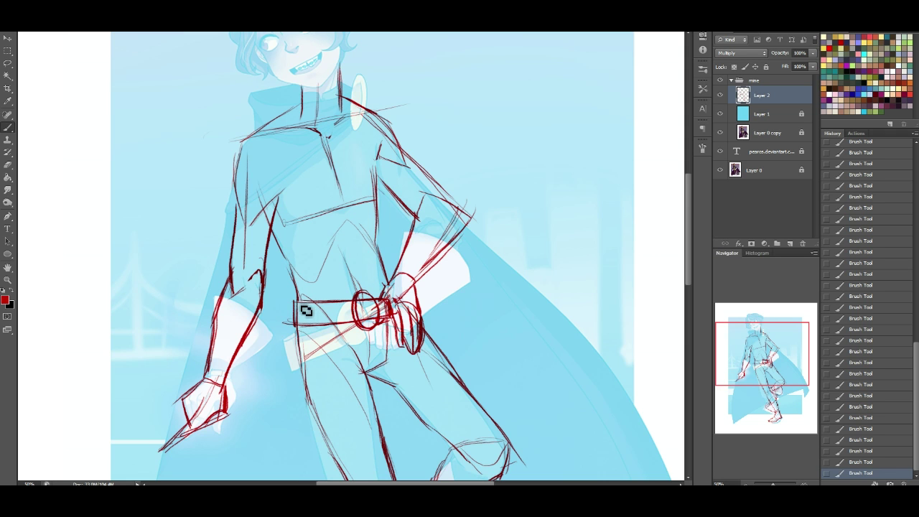
mouse_move(302, 296)
mouse_down()
mouse_move(311, 311)
mouse_move(302, 328)
mouse_move(312, 326)
mouse_up()
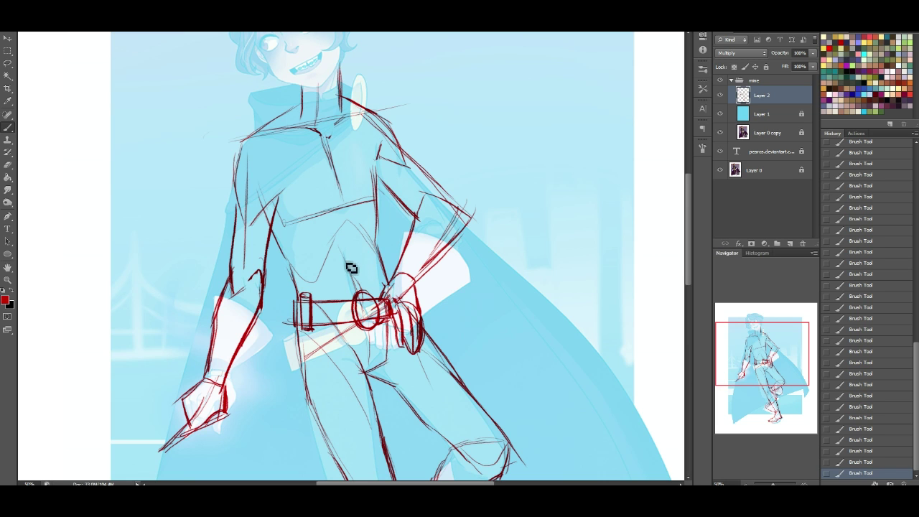
Try curved arrow strokes above the belt toward the hip hand, and undo them
mouse_move(284, 286)
mouse_down()
mouse_move(325, 279)
mouse_move(384, 290)
mouse_up()
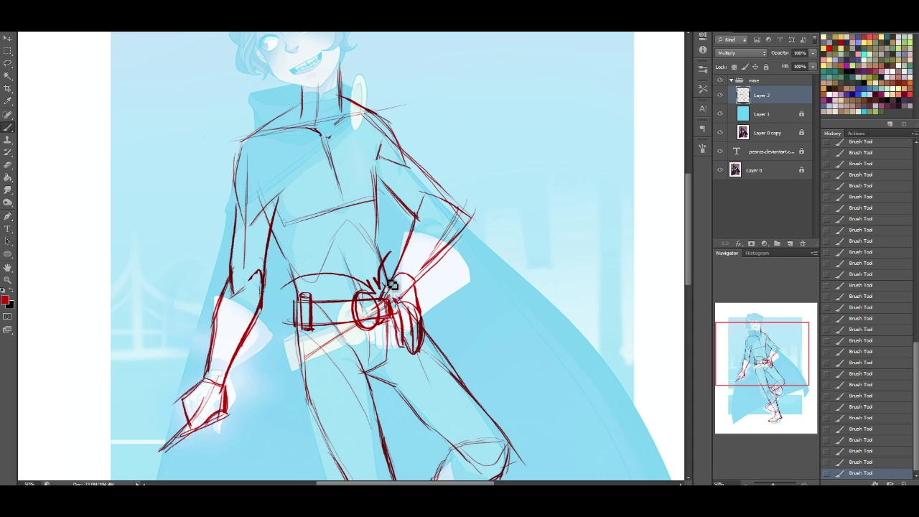
key(ctrl+z)
click(851, 462)
drag(388, 208, 396, 257)
key(ctrl+z)
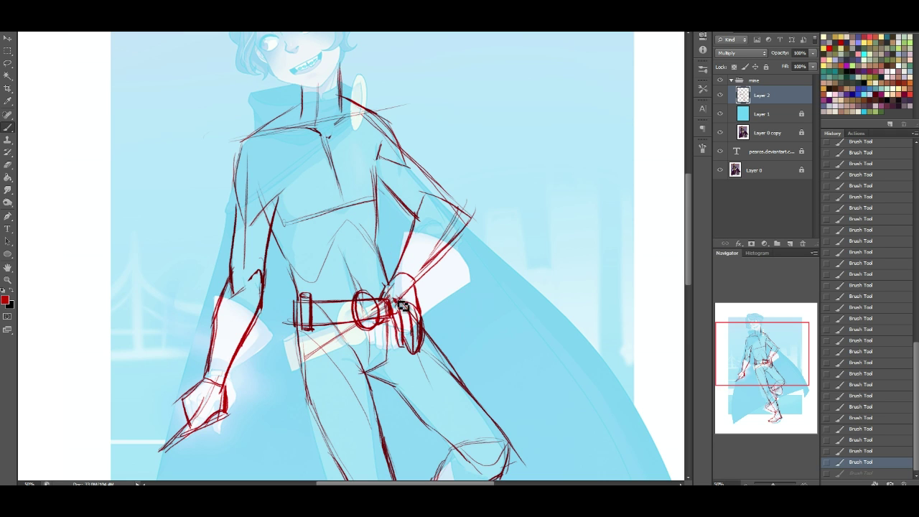
Clean up the hip hand by erasing its cluttered strokes and redrawing the finger lines
drag(397, 345, 406, 346)
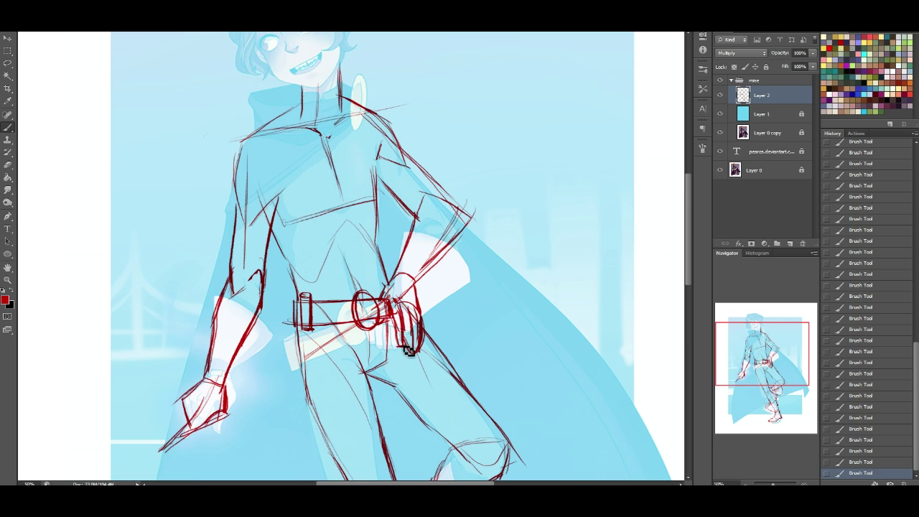
click(7, 164)
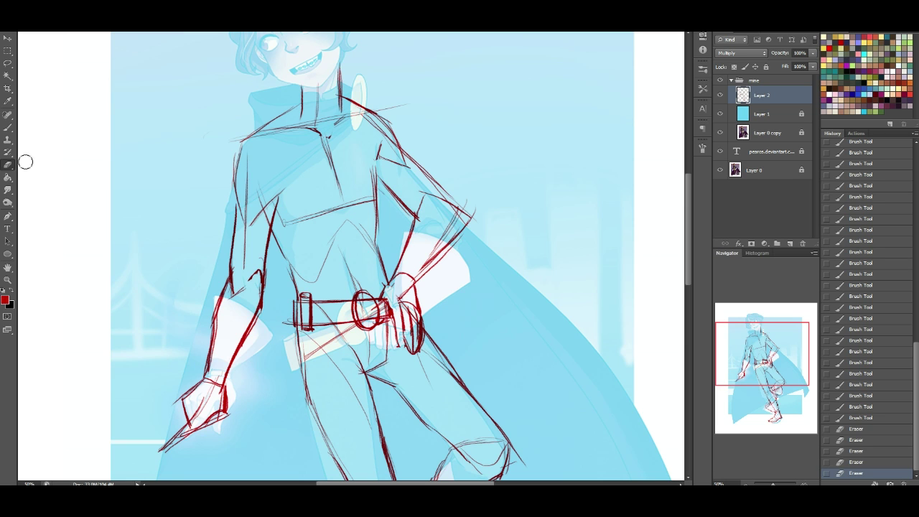
click(7, 126)
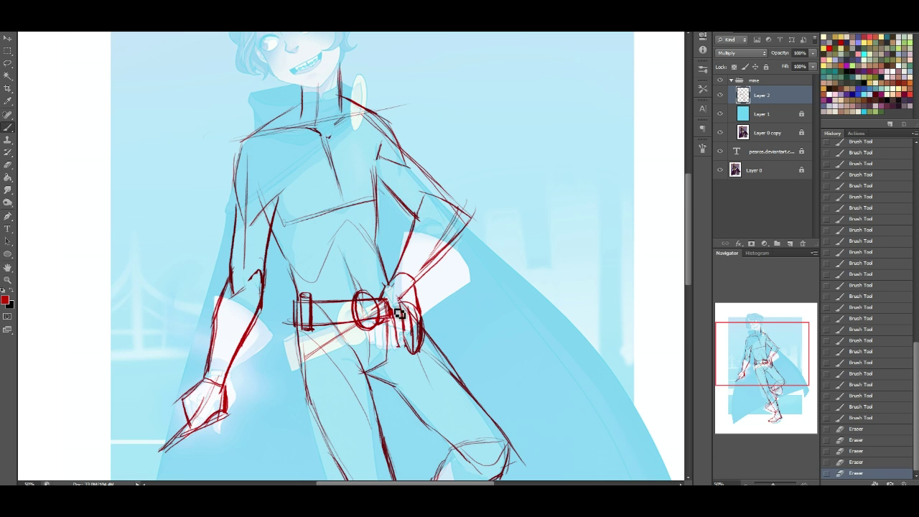
mouse_move(407, 307)
mouse_down()
mouse_move(396, 329)
mouse_move(414, 352)
mouse_up()
Draw the glove's wrist band on the bent arm and the lower edge of its flared cuff
drag(775, 379, 767, 381)
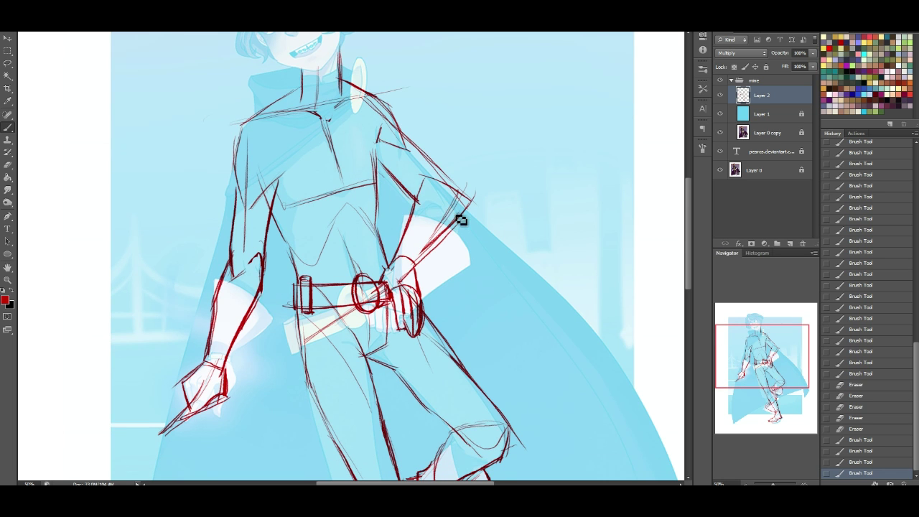
mouse_move(403, 253)
mouse_down()
mouse_move(415, 264)
mouse_move(404, 272)
mouse_up()
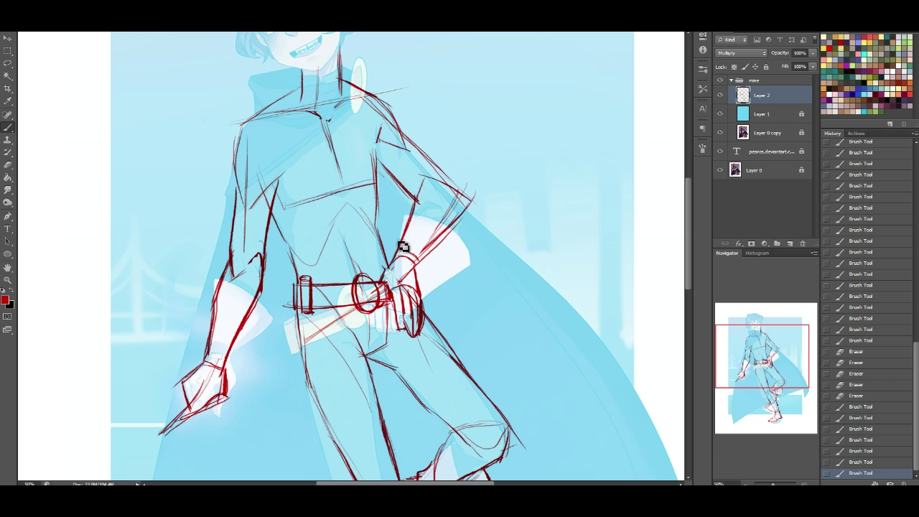
drag(473, 229, 471, 251)
drag(404, 237, 470, 245)
key(ctrl+z)
Draw the flared glove cuff on the bent arm with its curved outer edge and the sides running to the wrist
drag(407, 229, 466, 249)
mouse_move(414, 192)
mouse_down()
mouse_move(418, 238)
mouse_move(468, 247)
mouse_up()
drag(462, 204, 471, 248)
mouse_move(456, 198)
mouse_down()
mouse_move(470, 250)
mouse_move(420, 271)
mouse_up()
drag(410, 206, 391, 251)
drag(409, 206, 398, 251)
mouse_move(412, 203)
mouse_down()
mouse_move(406, 222)
mouse_move(406, 188)
mouse_up()
Clean up the bent elbow by erasing stray lines and redrawing its corner, and erase stray lines beside the hip hand
click(7, 165)
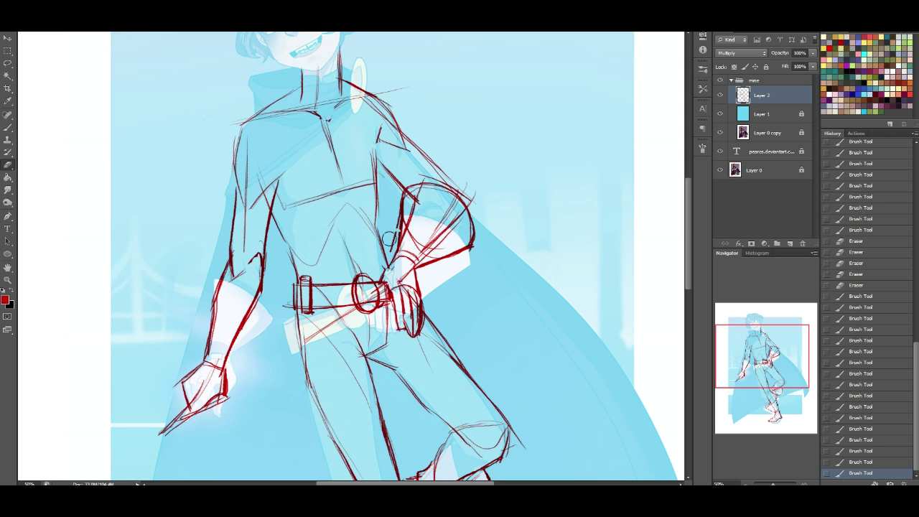
click(368, 185)
key(b)
click(11, 129)
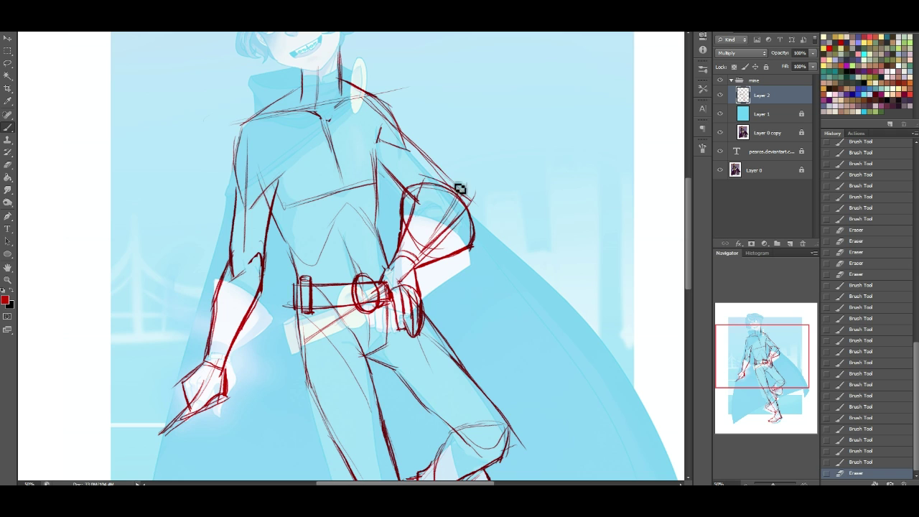
drag(452, 182, 470, 199)
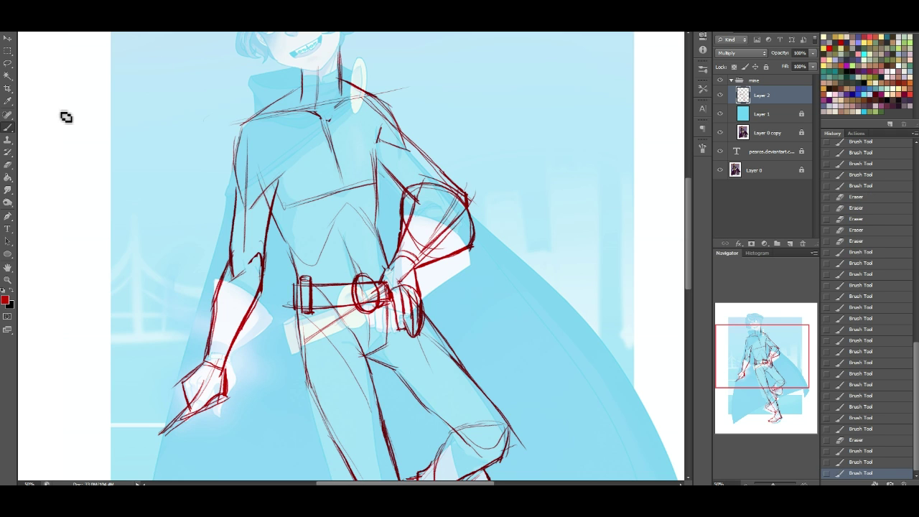
click(8, 164)
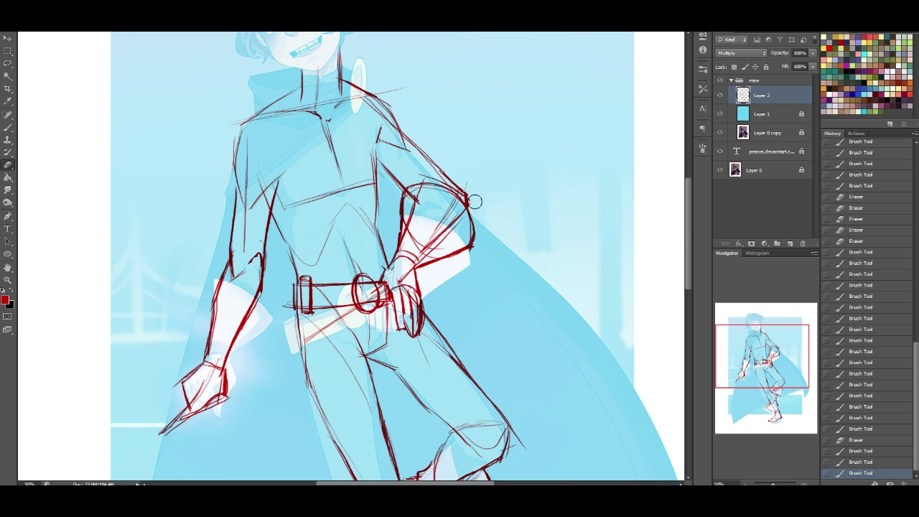
drag(473, 202, 475, 209)
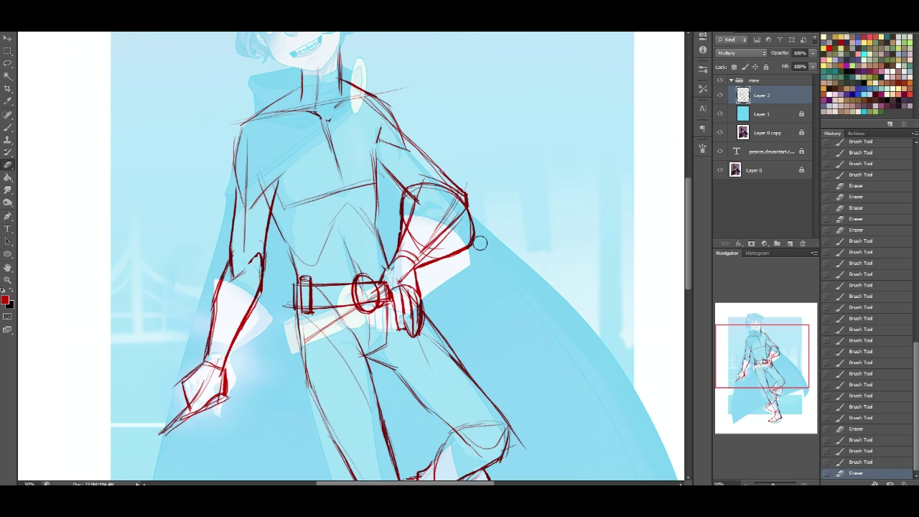
click(479, 246)
scroll(431, 187, down, 5)
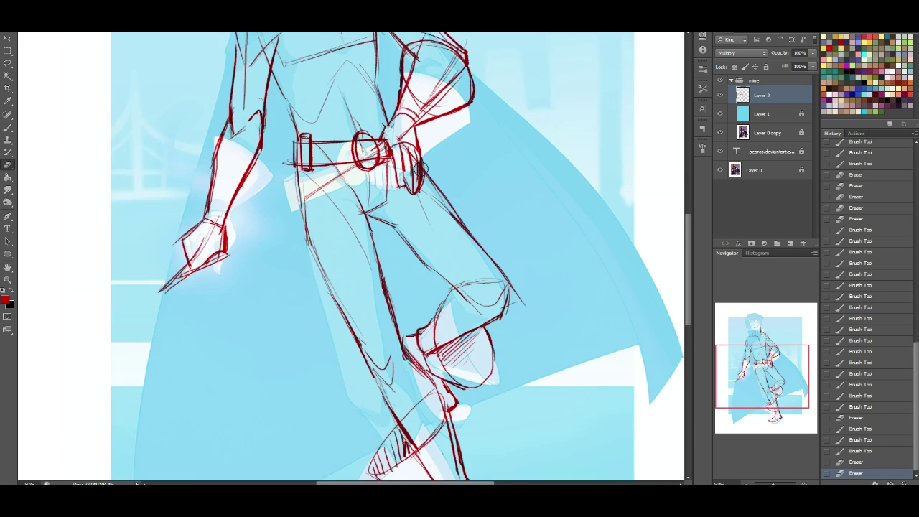
mouse_move(422, 157)
mouse_down()
mouse_move(417, 204)
mouse_move(400, 199)
mouse_up()
Draw the slanted upper edge of a flared glove cuff across the lowered forearm
click(10, 129)
drag(770, 384, 770, 375)
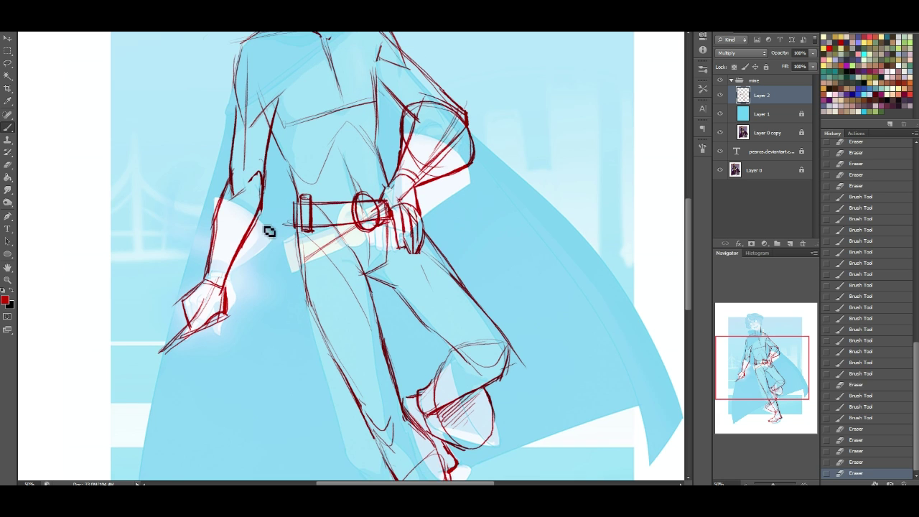
mouse_move(193, 208)
mouse_down()
mouse_move(231, 217)
mouse_move(224, 204)
mouse_move(199, 201)
mouse_move(277, 242)
mouse_up()
key(ctrl+z)
drag(211, 199, 270, 234)
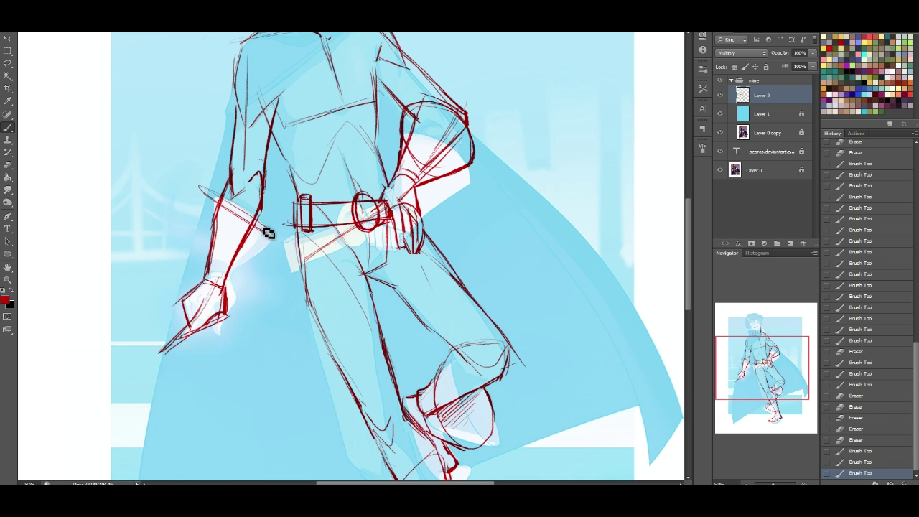
Draw both sides of the lowered arm's cuff, tapering from the slanted edge down to the wrist
mouse_move(203, 274)
mouse_down()
mouse_move(201, 189)
mouse_move(204, 284)
mouse_up()
key(ctrl+z)
key(ctrl+z)
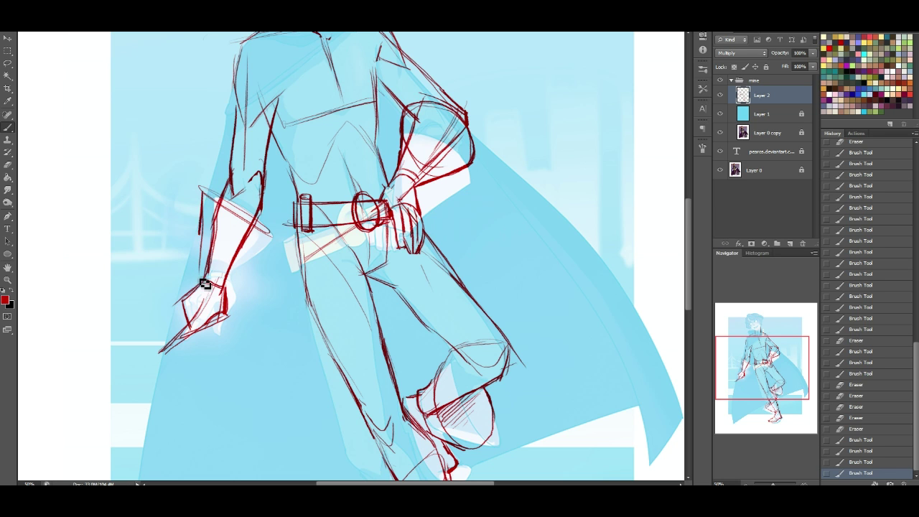
key(ctrl+z)
drag(200, 189, 205, 286)
mouse_move(201, 215)
mouse_down()
mouse_move(202, 274)
mouse_move(207, 238)
mouse_up()
drag(275, 239, 228, 287)
Erase the excess strokes on the cuff's outer side near the wrist, and strengthen its side and slanted upper edge
click(8, 164)
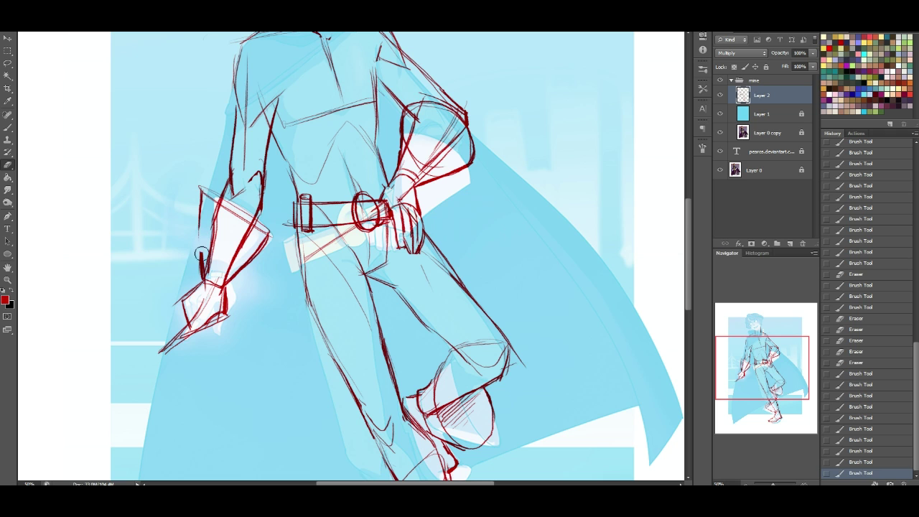
drag(199, 266, 198, 273)
drag(196, 248, 199, 276)
click(7, 126)
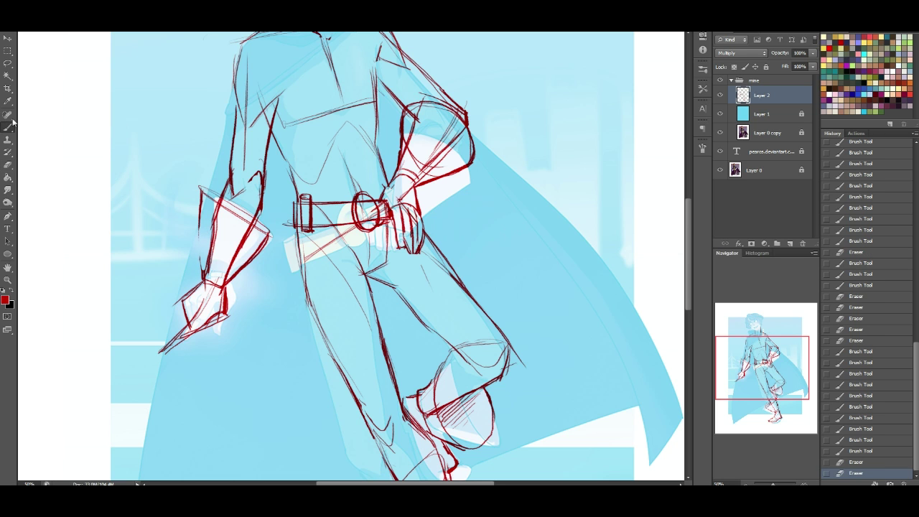
mouse_move(204, 220)
mouse_down()
mouse_move(206, 268)
mouse_move(208, 258)
mouse_up()
drag(202, 192, 260, 228)
key(ctrl+z)
drag(201, 189, 270, 235)
mouse_move(256, 221)
mouse_down()
mouse_move(272, 236)
mouse_move(252, 275)
mouse_move(271, 230)
mouse_up()
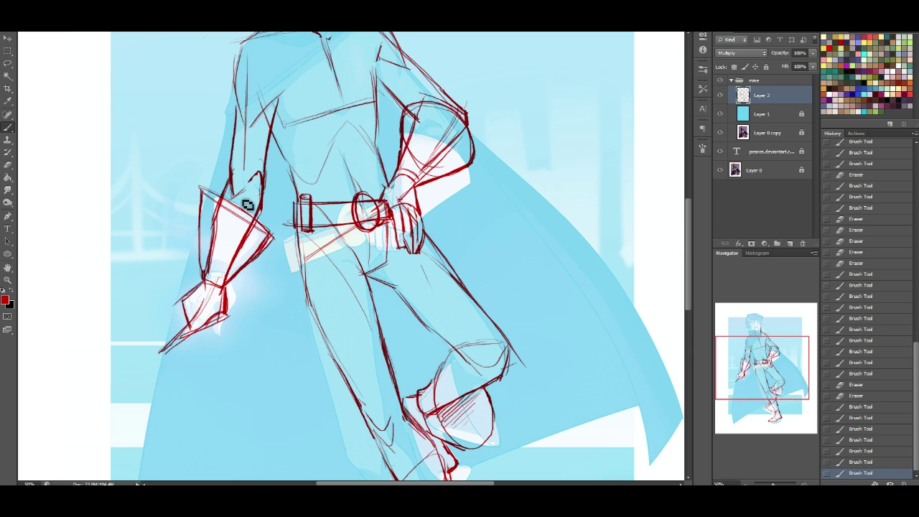
Compare the redline with the original by toggling the "mine" group, and erase the lowered arm's hand sketch below the cuff
drag(762, 364, 742, 370)
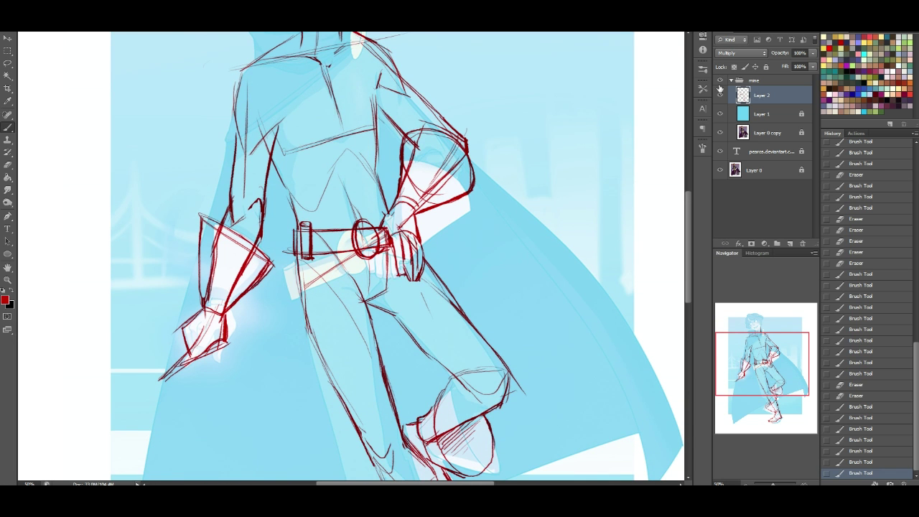
click(722, 81)
click(724, 80)
click(8, 164)
mouse_move(161, 343)
mouse_down()
mouse_move(168, 366)
mouse_move(230, 338)
mouse_up()
click(233, 376)
drag(160, 388, 174, 379)
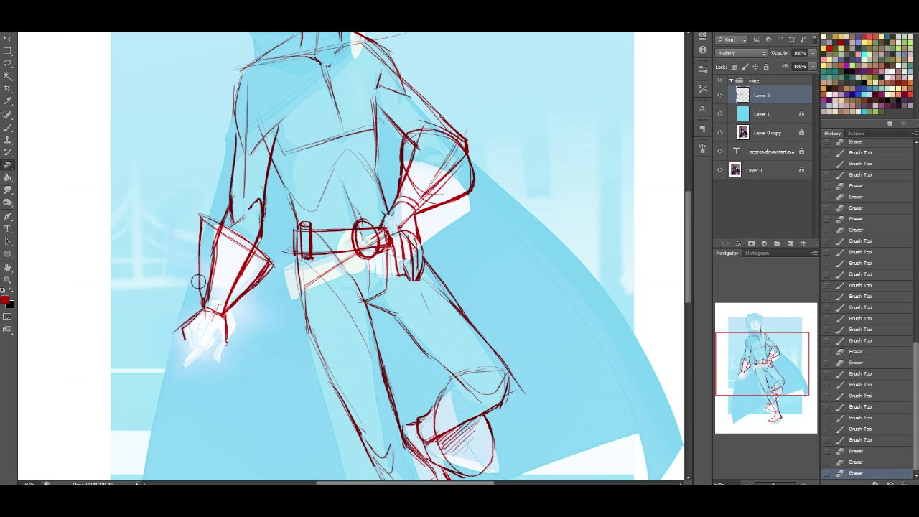
click(7, 167)
drag(205, 323, 226, 351)
click(7, 129)
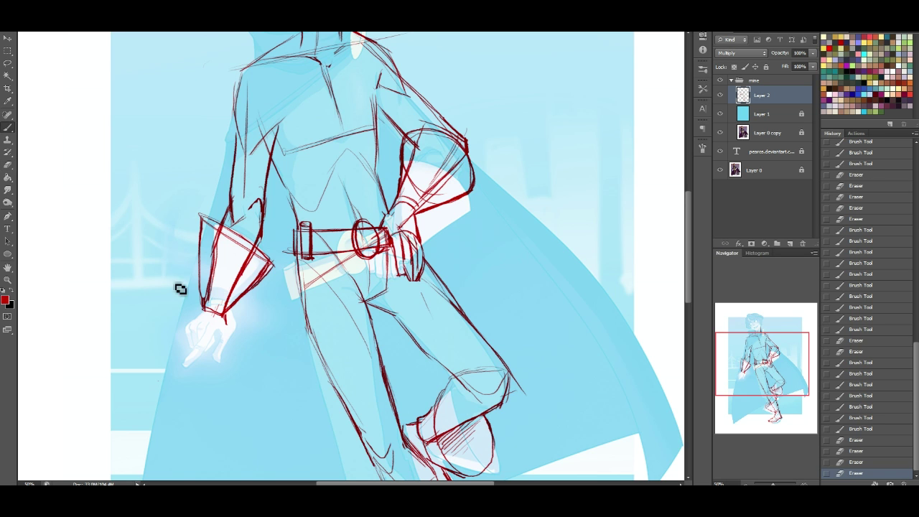
Select the lowered arm and cuff sketch with the Lasso, move it slightly upward, and deselect it
drag(783, 351, 776, 334)
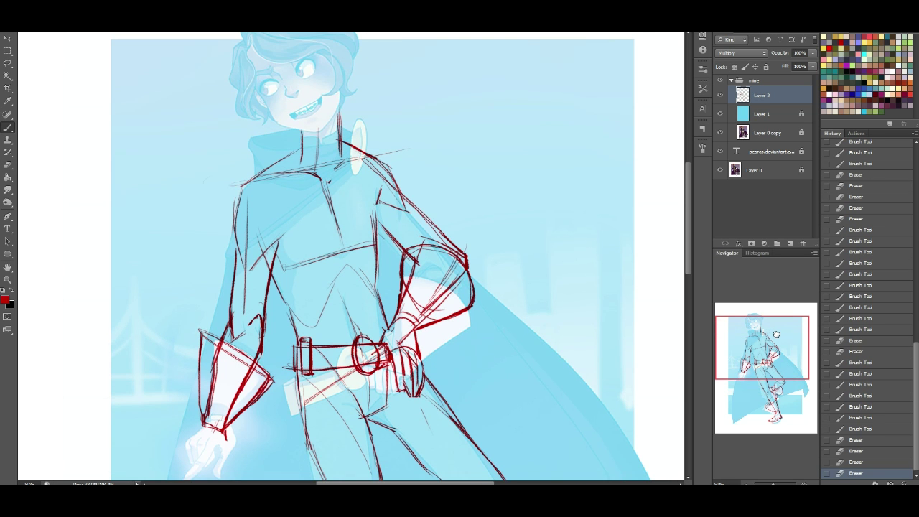
click(7, 64)
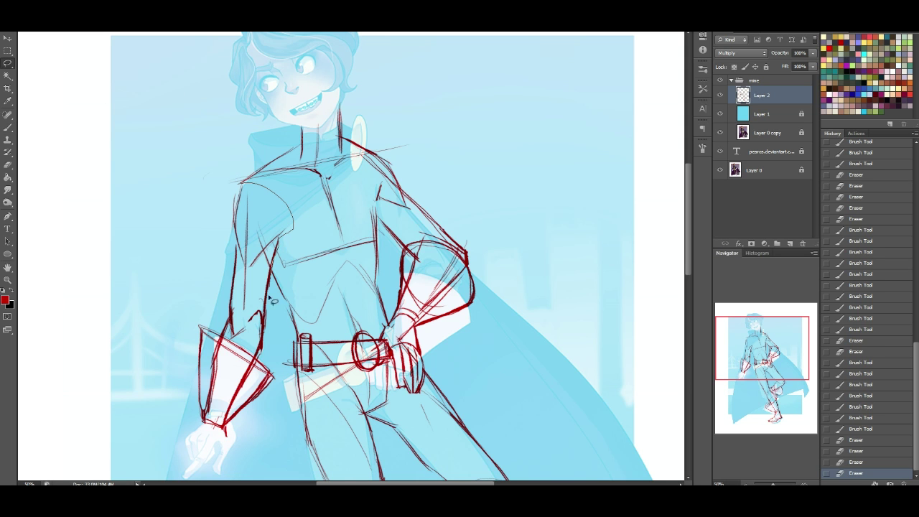
mouse_move(275, 392)
mouse_down()
mouse_move(156, 400)
mouse_move(273, 363)
mouse_move(279, 332)
mouse_up()
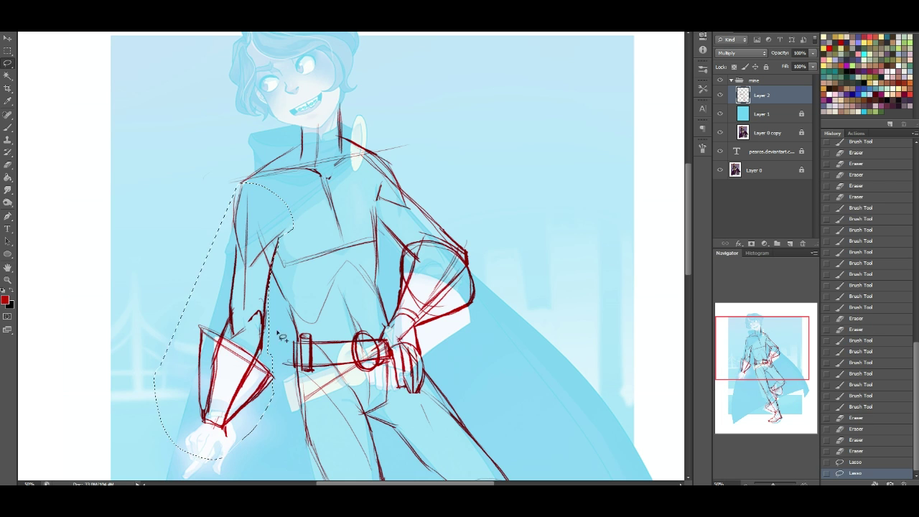
drag(284, 373, 282, 380)
click(8, 38)
drag(277, 229, 272, 215)
key(ctrl+d)
Draw a rounded collar around the base of the neck with lines joining it to the shoulders
click(7, 127)
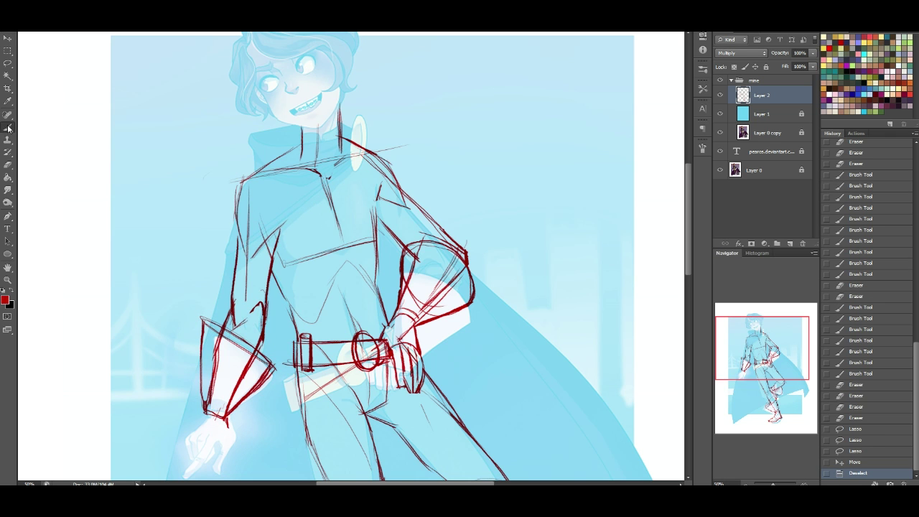
drag(301, 148, 237, 183)
drag(299, 148, 336, 175)
mouse_move(301, 149)
mouse_down()
mouse_move(346, 152)
mouse_move(343, 165)
mouse_move(344, 150)
mouse_move(375, 155)
mouse_up()
drag(340, 138, 378, 159)
Redraw the lowered arm's gloved hand with its wrist, back of the hand, pointing index finger and curled fingers
drag(805, 354, 804, 369)
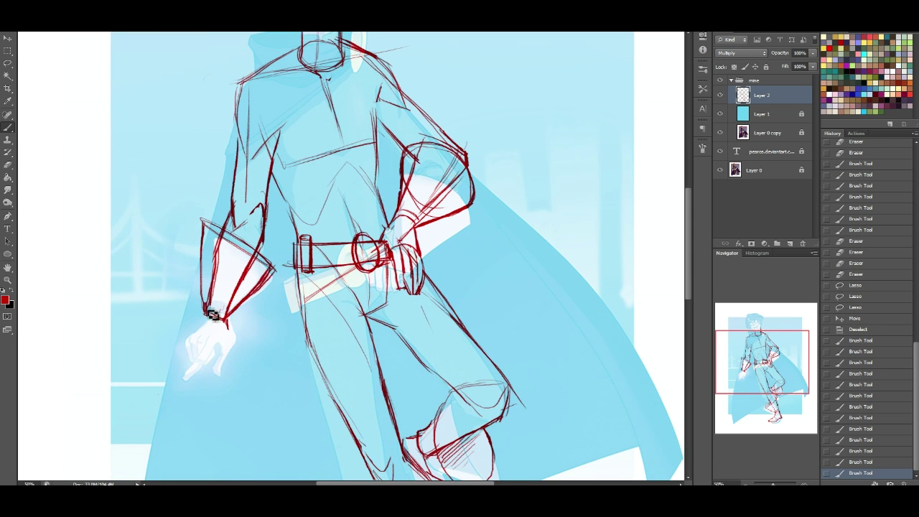
drag(209, 316, 194, 348)
mouse_move(212, 314)
mouse_down()
mouse_move(216, 337)
mouse_move(195, 350)
mouse_move(233, 344)
mouse_move(211, 368)
mouse_move(194, 351)
mouse_up()
mouse_move(208, 260)
mouse_down()
mouse_move(206, 224)
mouse_move(205, 310)
mouse_up()
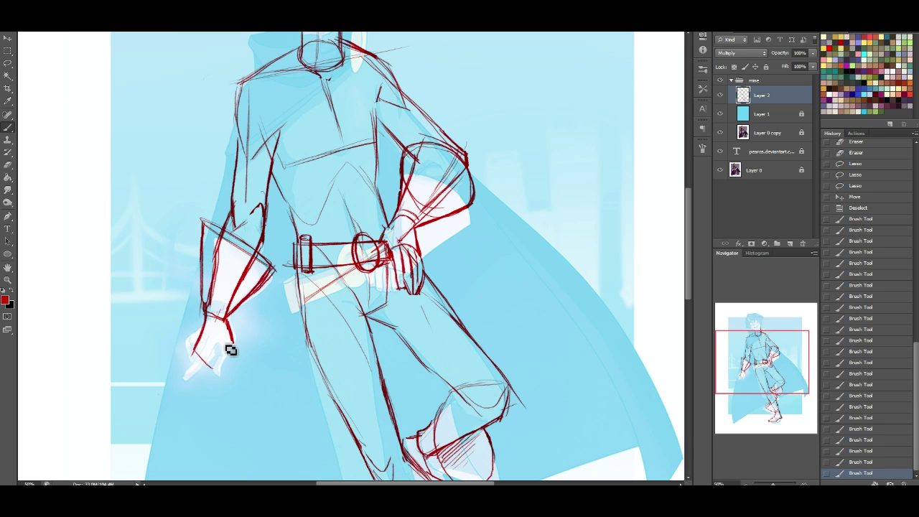
mouse_move(220, 293)
mouse_down()
mouse_move(198, 345)
mouse_move(213, 298)
mouse_move(234, 340)
mouse_up()
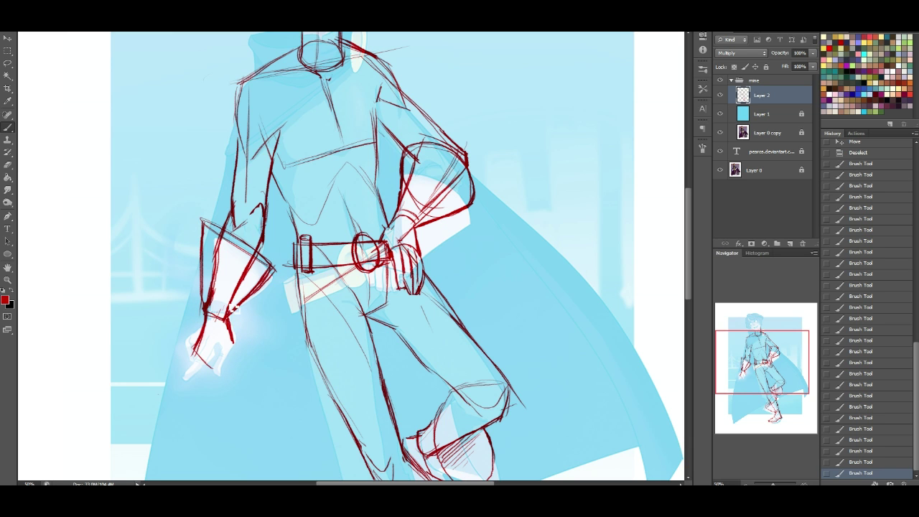
mouse_move(198, 354)
mouse_down()
mouse_move(183, 394)
mouse_move(217, 365)
mouse_move(188, 397)
mouse_move(208, 363)
mouse_up()
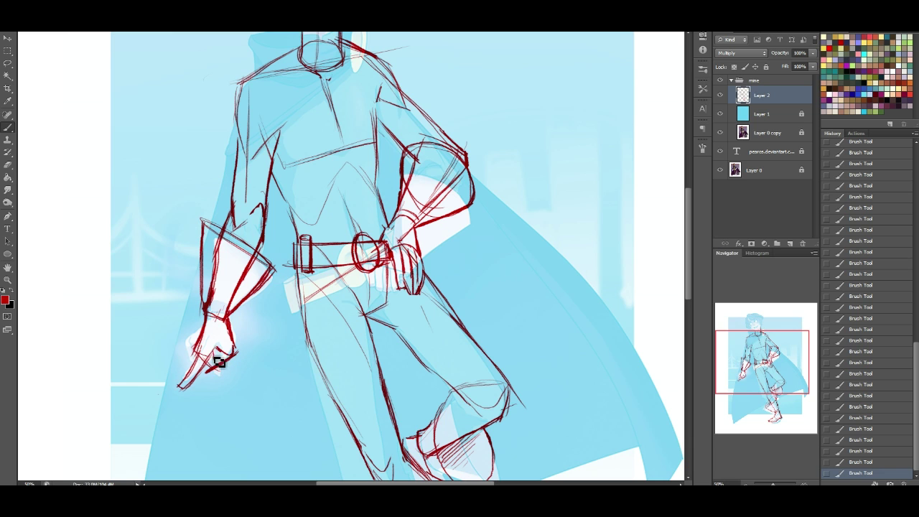
Sketch loose swirling energy lines around the pointing fingertip and out past the lowered hand
mouse_move(230, 360)
mouse_down()
mouse_move(165, 420)
mouse_move(175, 358)
mouse_move(162, 327)
mouse_move(125, 318)
mouse_move(96, 327)
mouse_move(144, 334)
mouse_move(164, 371)
mouse_move(209, 396)
mouse_up()
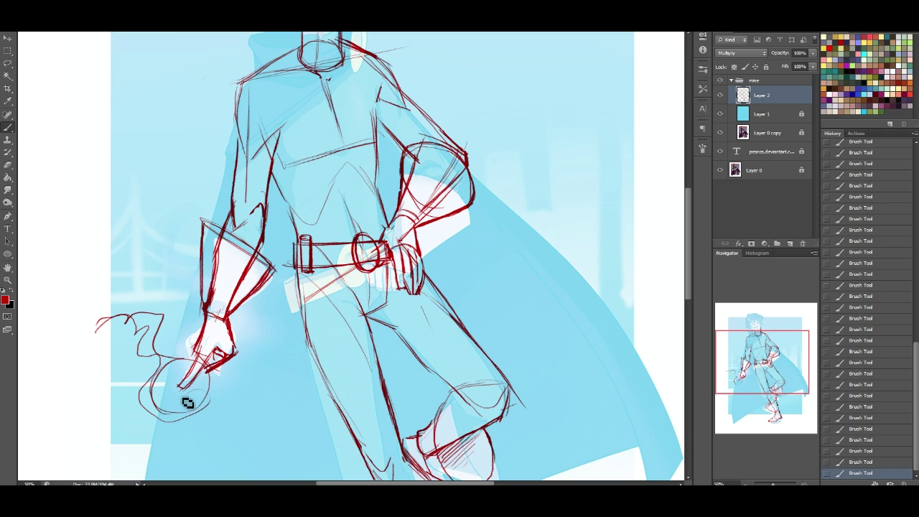
drag(105, 298, 130, 290)
drag(95, 354, 93, 364)
drag(142, 420, 146, 426)
Hide Layer 2 with the body sketch and add a new layer above it for the head
drag(781, 350, 750, 322)
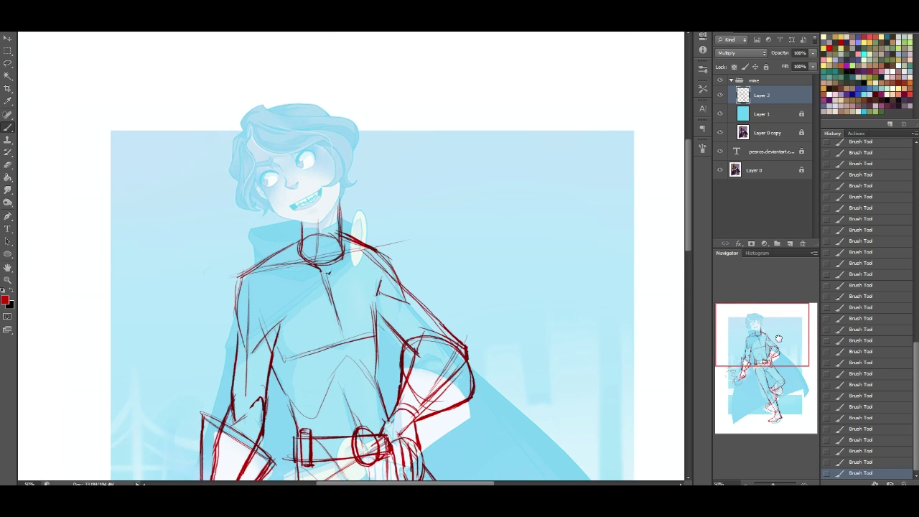
drag(791, 368, 767, 345)
click(719, 95)
click(790, 243)
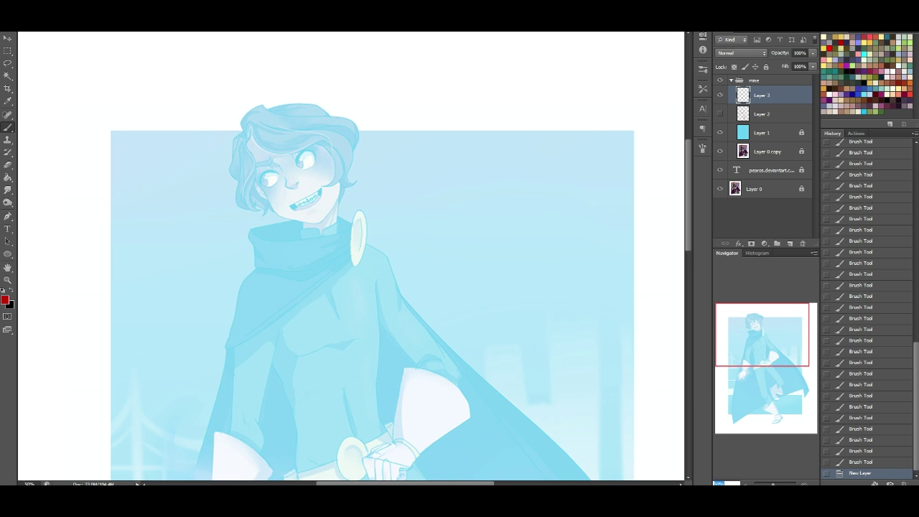
Draw a curved vertical centre guide through the hair and down the forehead, with the canvas rotated to level the face
key(ctrl+plus)
key(ctrl+plus)
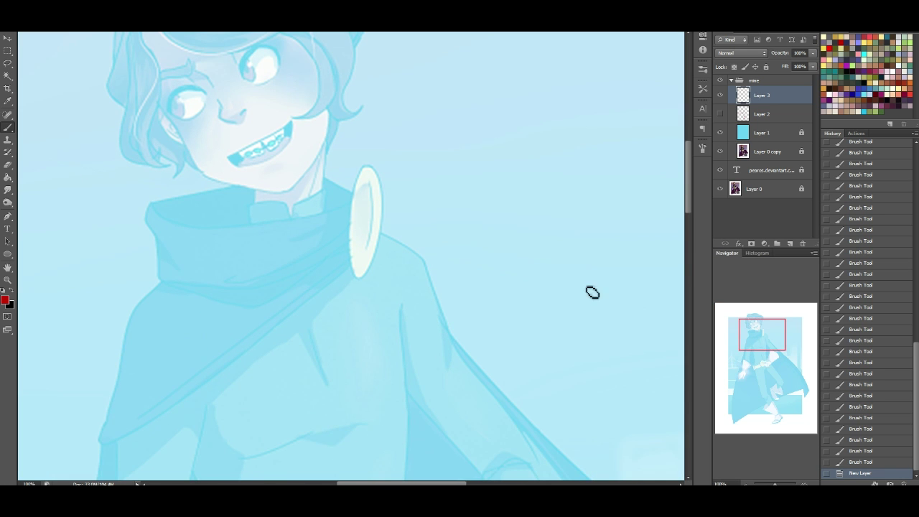
drag(763, 337, 760, 325)
click(8, 269)
drag(470, 196, 477, 224)
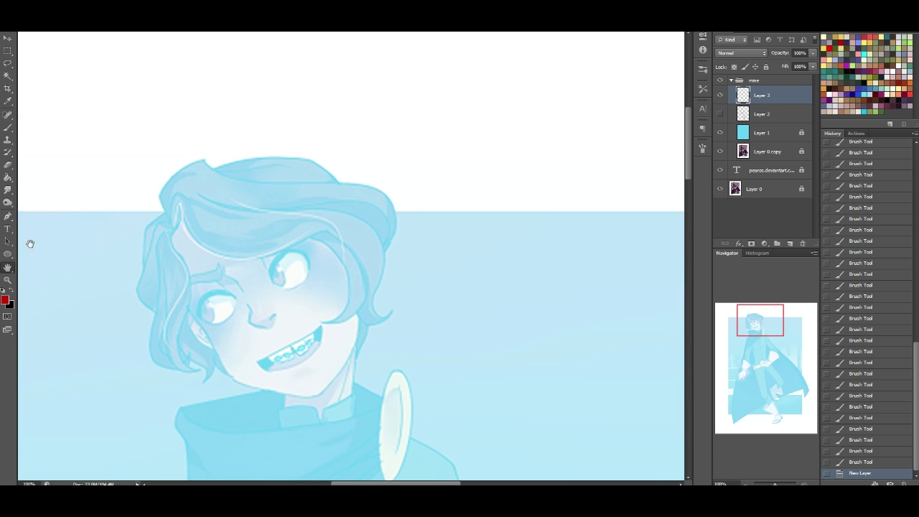
click(7, 269)
click(44, 277)
drag(459, 177, 654, 290)
drag(767, 336, 763, 332)
click(8, 129)
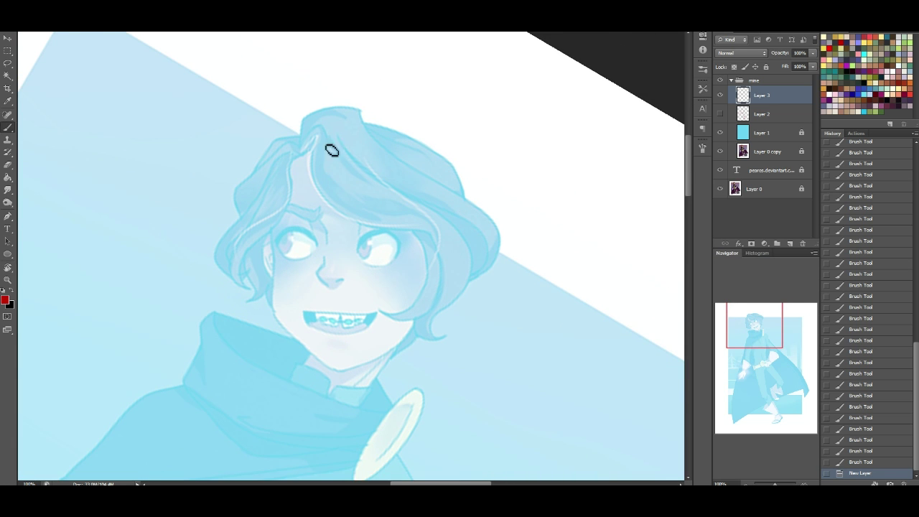
drag(336, 134, 331, 194)
drag(333, 147, 331, 205)
drag(339, 171, 334, 216)
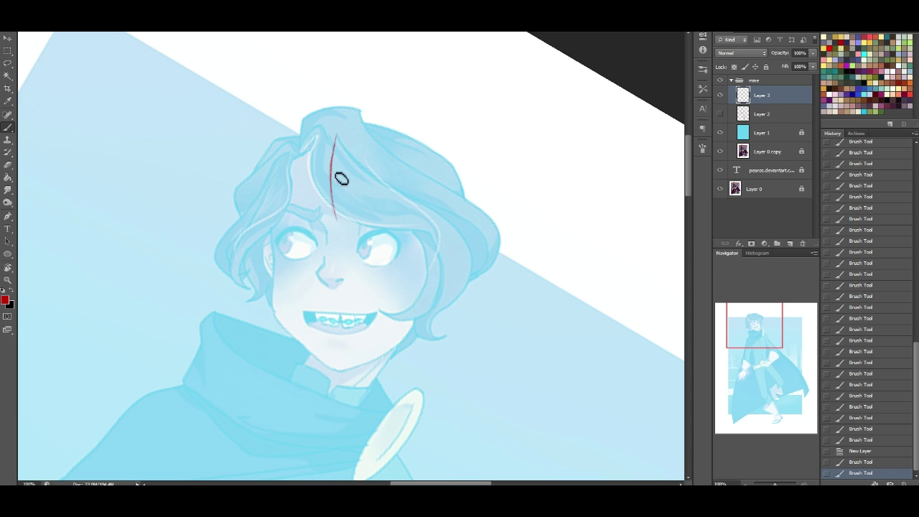
Outline the face from the temple along the jaw and around the chin, and draw both arched eyebrows
mouse_move(267, 220)
mouse_down()
mouse_move(293, 207)
mouse_move(323, 217)
mouse_move(317, 229)
mouse_move(271, 234)
mouse_move(272, 256)
mouse_up()
drag(270, 243, 272, 309)
drag(271, 285, 290, 333)
drag(276, 315, 316, 359)
mouse_move(287, 333)
mouse_down()
mouse_move(321, 363)
mouse_move(384, 357)
mouse_up()
drag(331, 369, 425, 316)
mouse_move(358, 215)
mouse_down()
mouse_move(409, 216)
mouse_move(415, 224)
mouse_up()
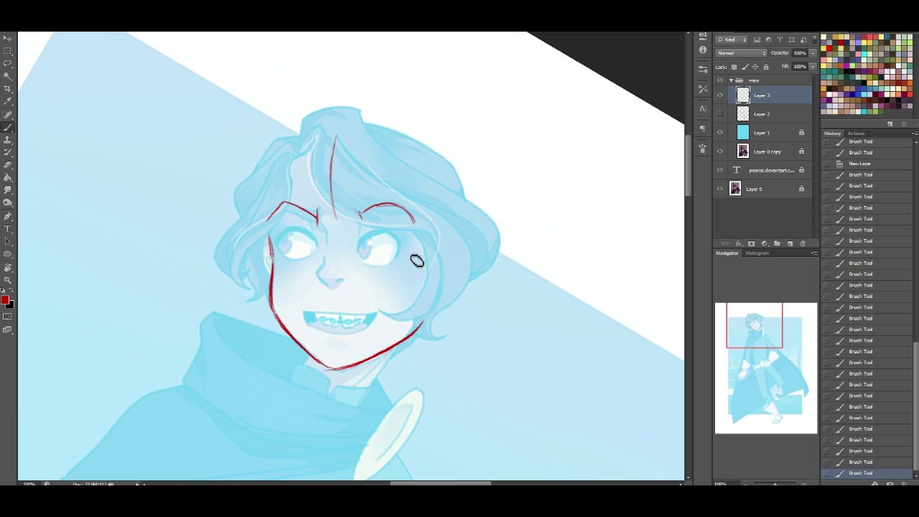
Draw the rounded skull outline from temple to back of the head, and mark the far cheek edge and the head's side plane
mouse_move(266, 204)
mouse_down()
mouse_move(281, 162)
mouse_move(270, 244)
mouse_up()
mouse_move(271, 187)
mouse_down()
mouse_move(324, 139)
mouse_move(293, 151)
mouse_move(358, 133)
mouse_move(318, 137)
mouse_move(386, 144)
mouse_move(353, 128)
mouse_move(418, 148)
mouse_move(375, 133)
mouse_move(454, 178)
mouse_move(420, 145)
mouse_move(450, 185)
mouse_up()
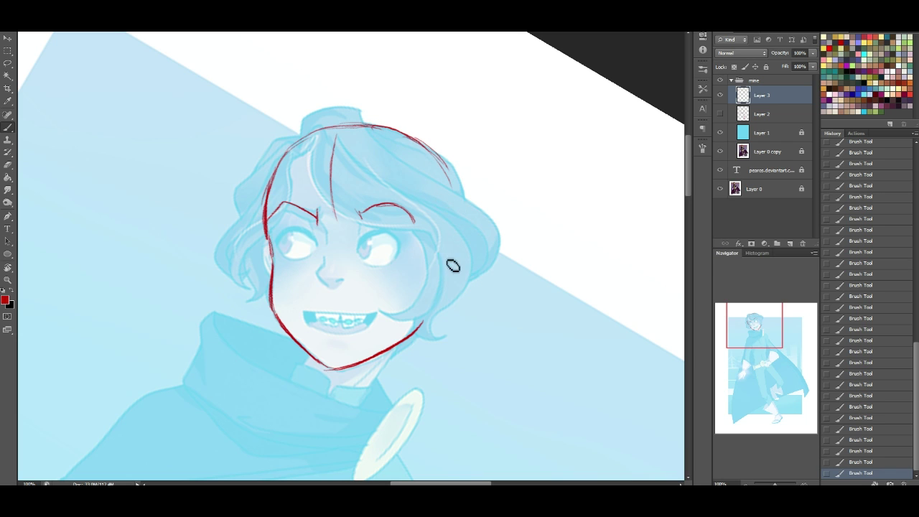
mouse_move(435, 257)
mouse_down()
mouse_move(420, 333)
mouse_move(435, 279)
mouse_up()
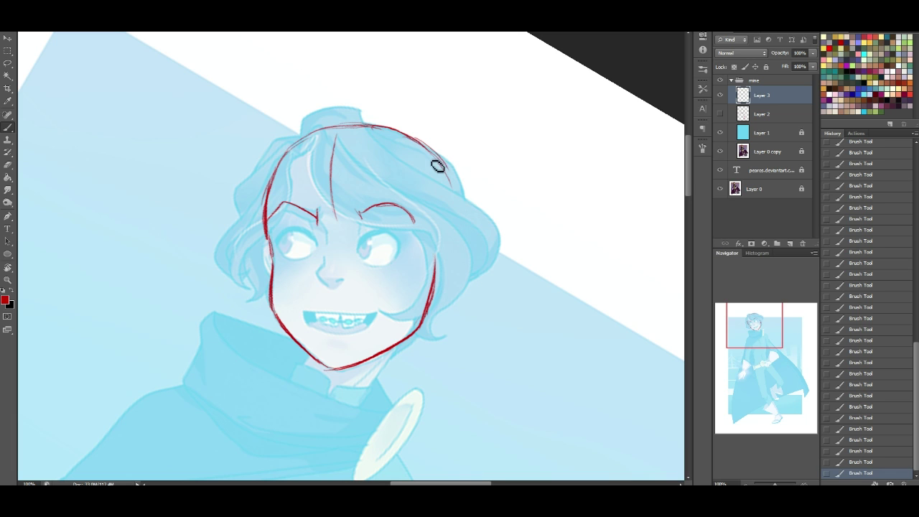
drag(453, 186, 453, 254)
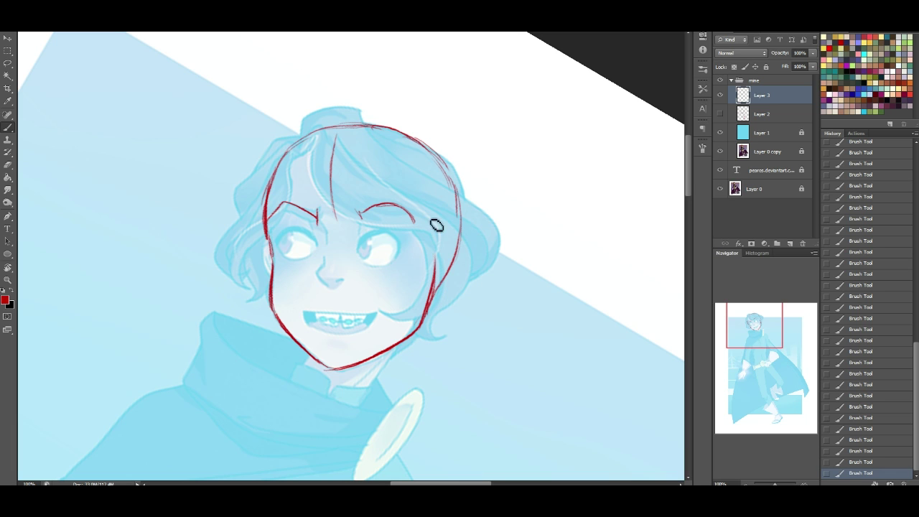
drag(447, 171, 435, 256)
mouse_move(457, 188)
mouse_down()
mouse_move(458, 247)
mouse_move(446, 271)
mouse_up()
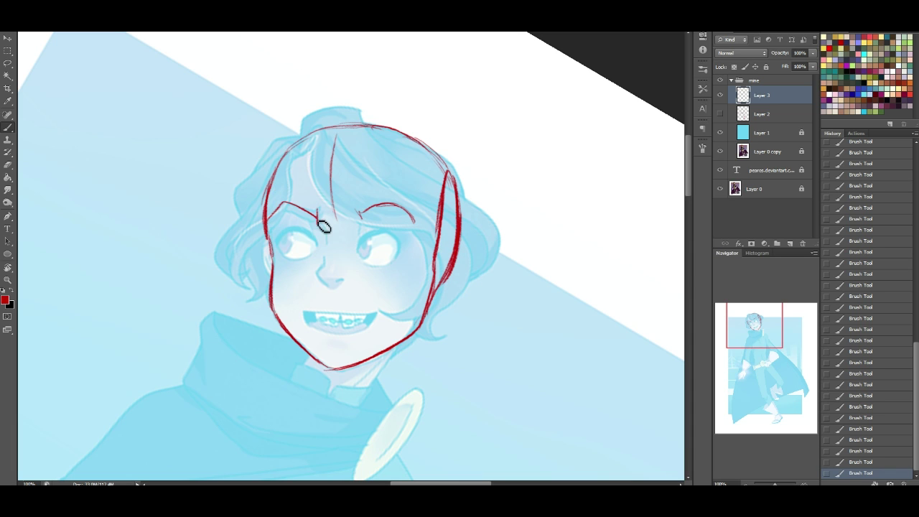
Draw the nose bridge and its angular tip, and outline both eyes with filled irises looking toward the far side
mouse_move(331, 243)
mouse_down()
mouse_move(318, 283)
mouse_move(346, 280)
mouse_up()
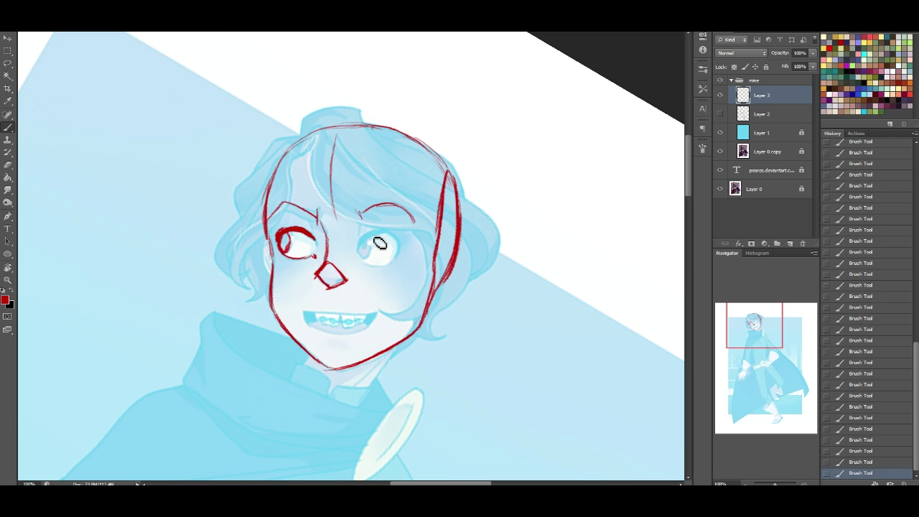
mouse_move(364, 241)
mouse_down()
mouse_move(379, 233)
mouse_move(404, 243)
mouse_up()
key(ctrl+z)
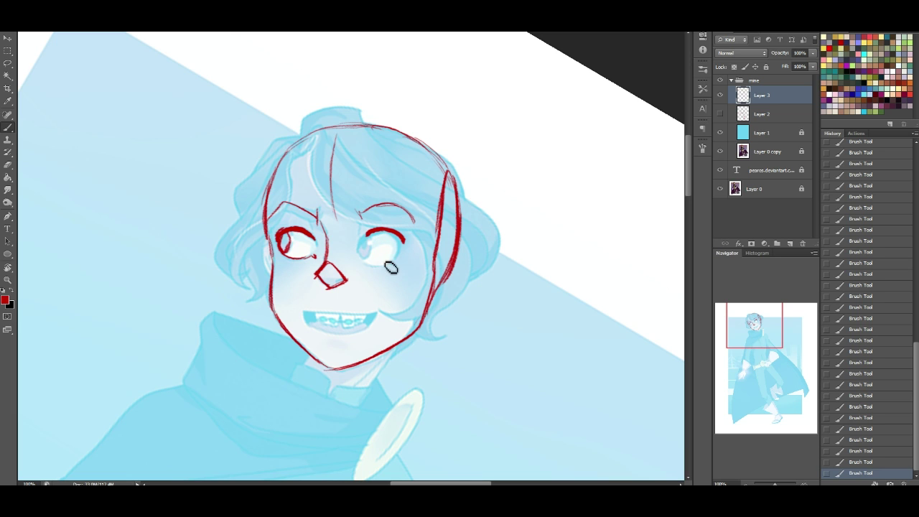
drag(361, 259, 405, 251)
drag(377, 256, 374, 251)
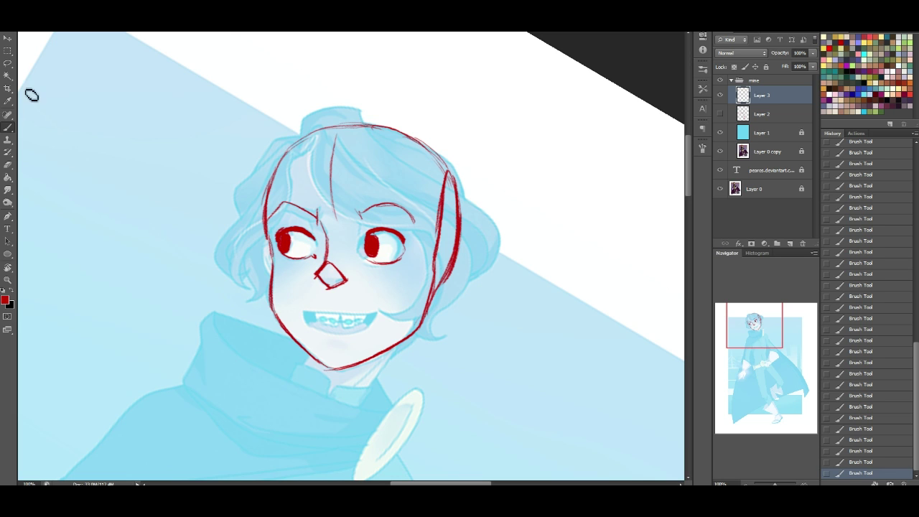
Select the near eye's lines with the Lasso and squash them slightly using Free Transform
click(7, 64)
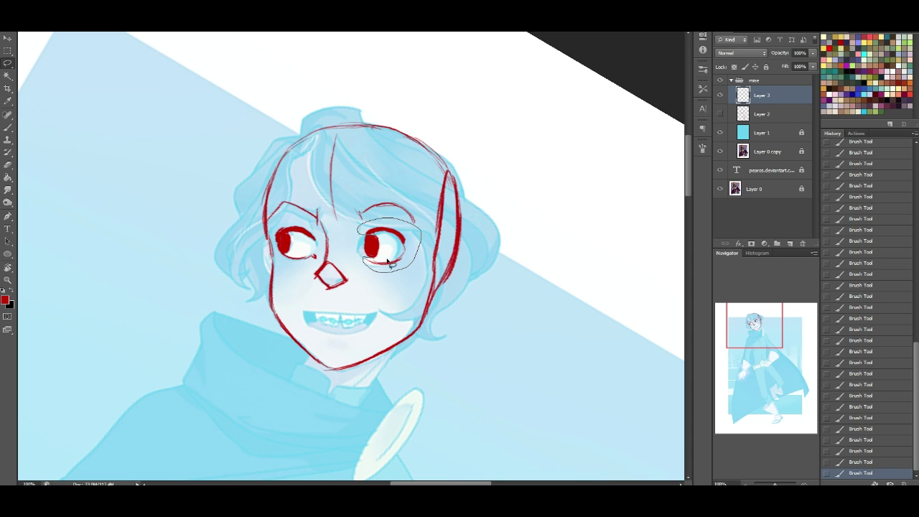
drag(391, 253, 395, 256)
key(ctrl+t)
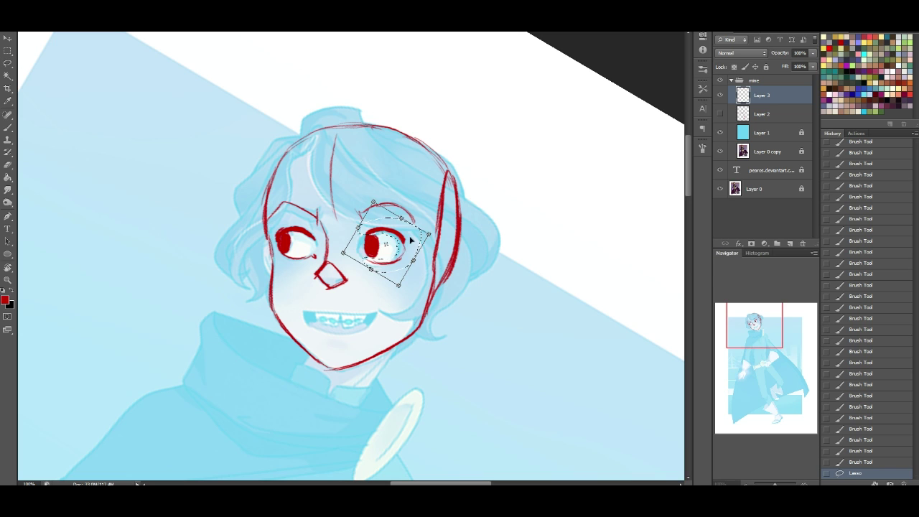
drag(403, 219, 402, 221)
drag(402, 222, 402, 224)
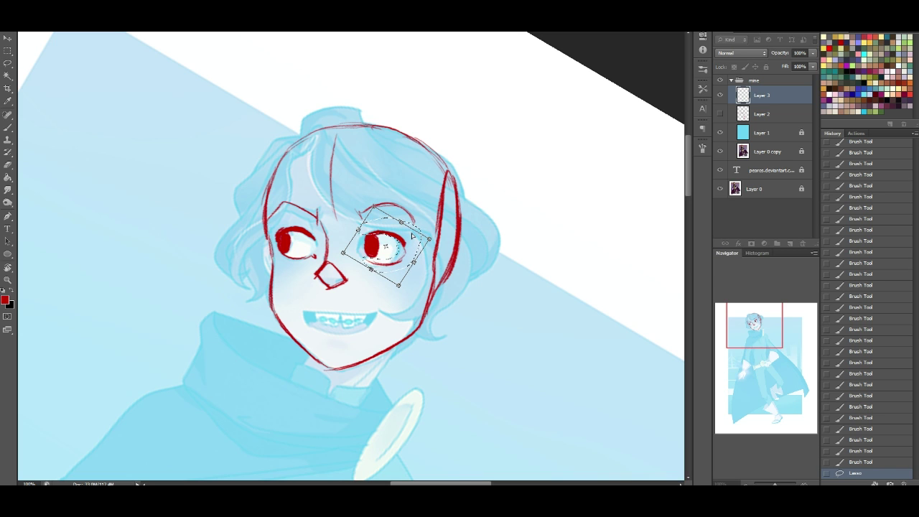
drag(413, 263, 414, 257)
key(Return)
key(ctrl+d)
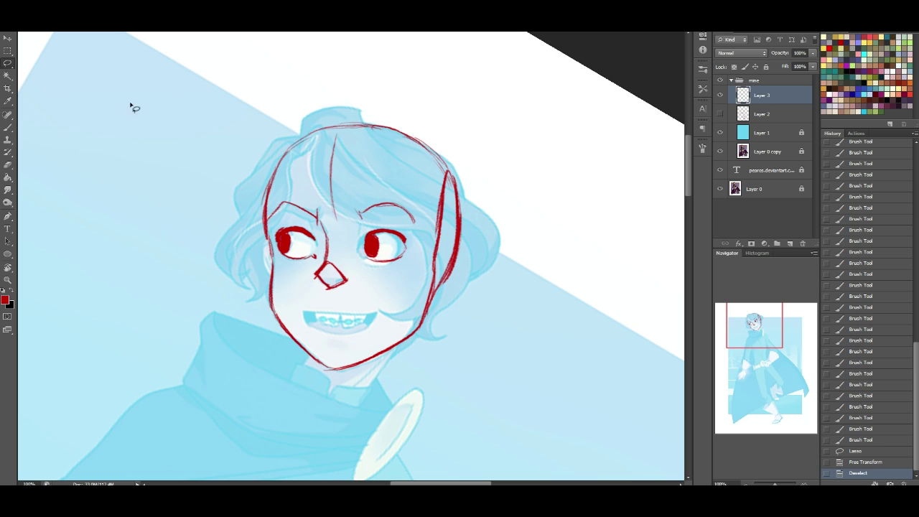
Trim the outer upper lid of the far eye with the Eraser and touch up the near eye's outer corner
click(9, 165)
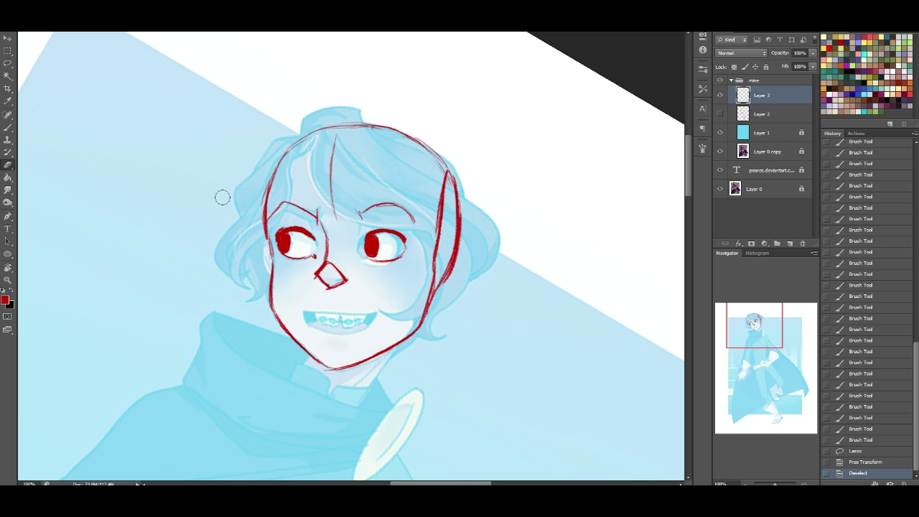
drag(281, 247, 284, 230)
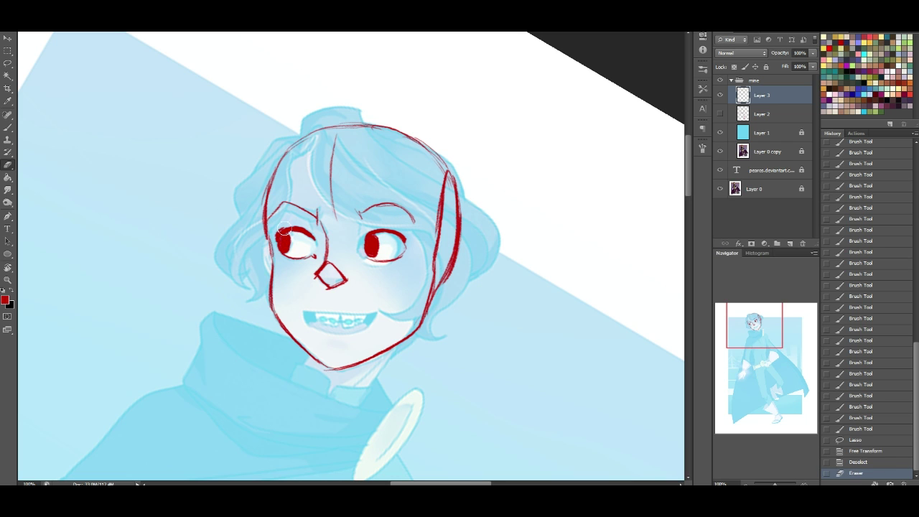
click(279, 230)
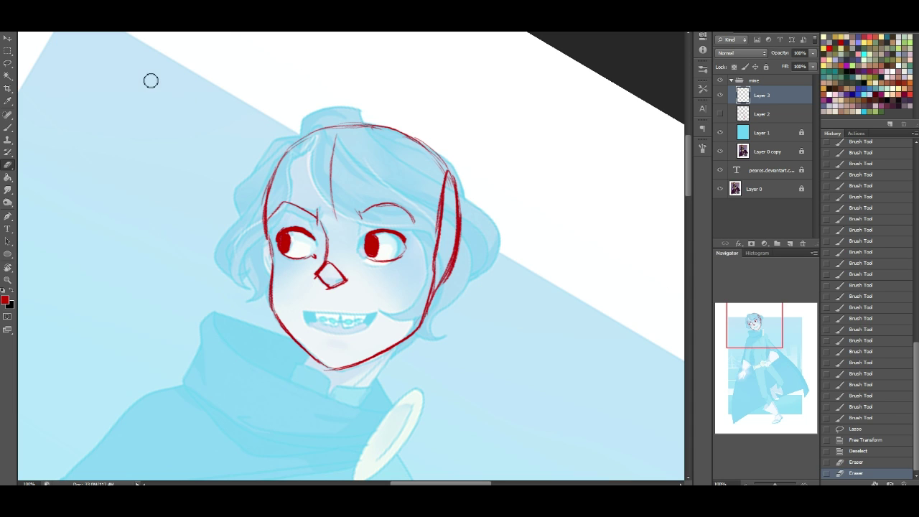
key(b)
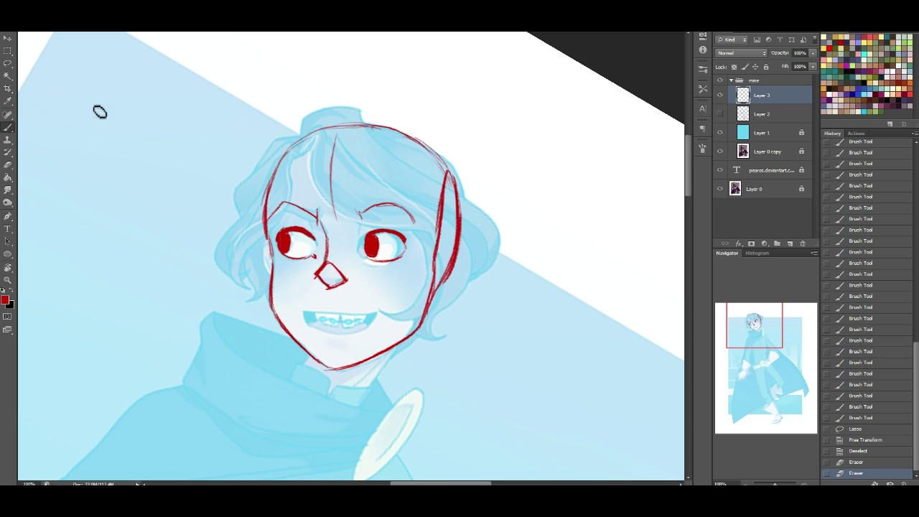
click(408, 251)
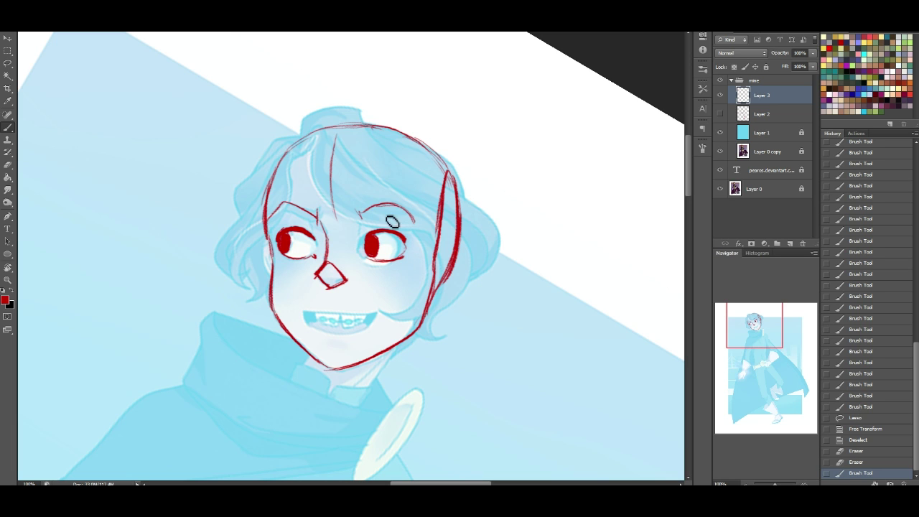
Lasso the near eye again and shift it slightly closer to the nose with a transform
key(l)
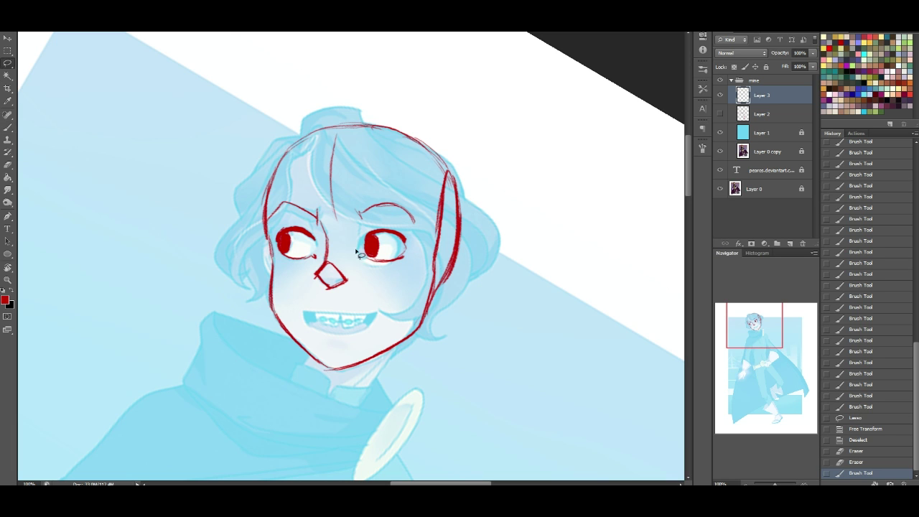
mouse_move(424, 260)
mouse_down()
mouse_move(390, 264)
mouse_move(326, 247)
mouse_up()
key(ctrl+t)
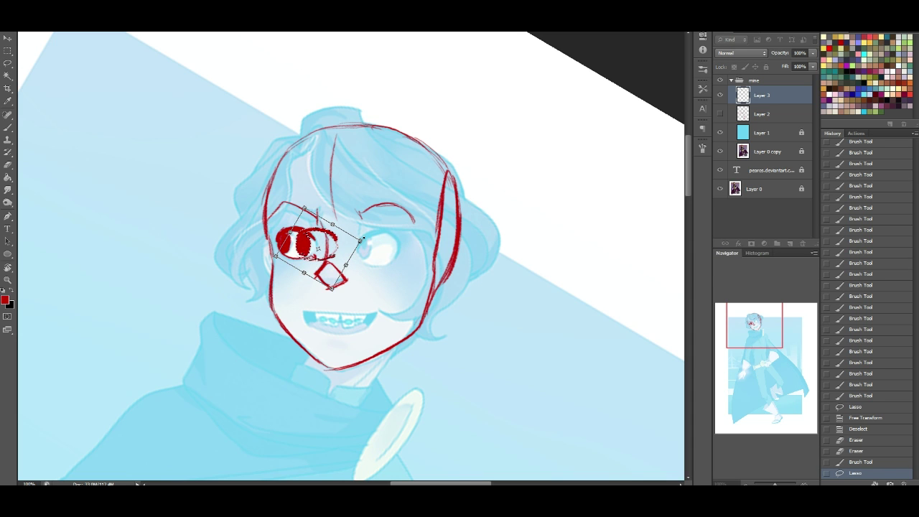
drag(344, 248, 405, 239)
key(Return)
key(ctrl+d)
Draw a centre guide from the nose down to the chin and outline the open, grinning mouth around it
click(8, 127)
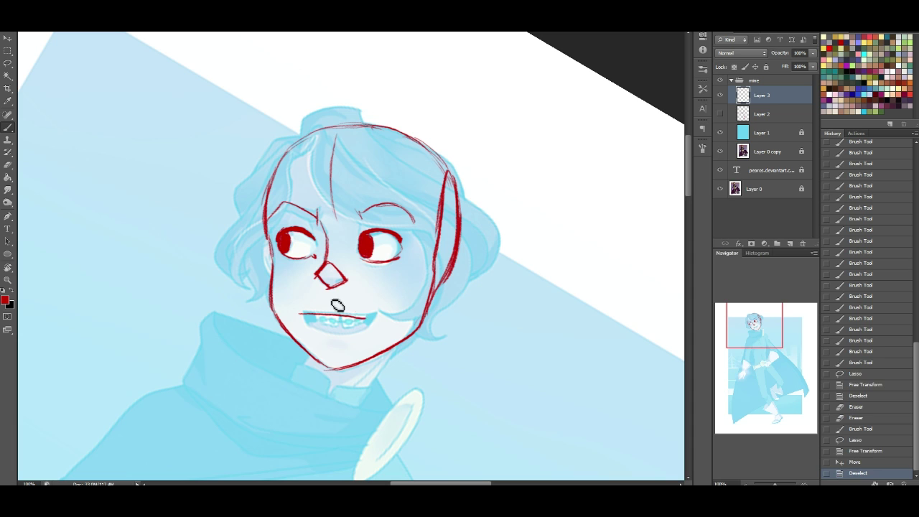
drag(328, 297, 324, 337)
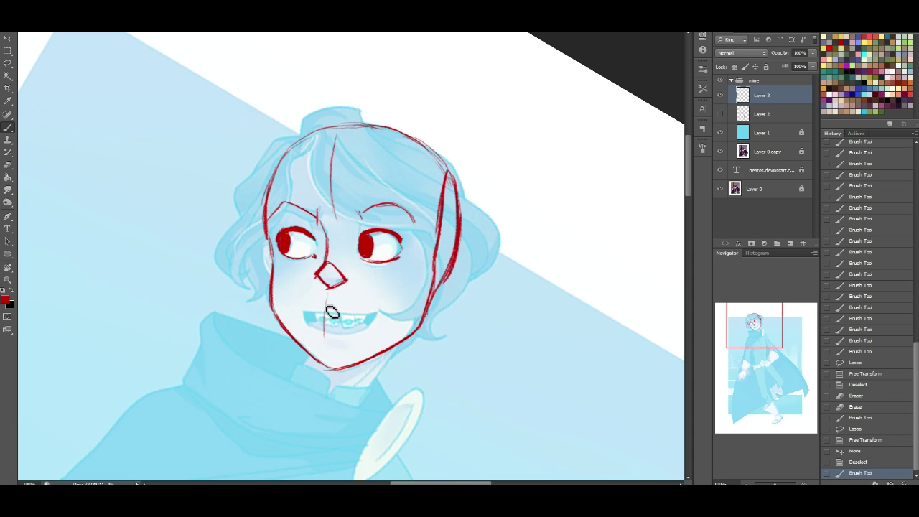
key(ctrl+z)
drag(329, 291, 331, 366)
mouse_move(327, 314)
mouse_down()
mouse_move(364, 314)
mouse_move(338, 314)
mouse_move(372, 314)
mouse_up()
key(ctrl+z)
drag(309, 312, 380, 307)
mouse_move(308, 311)
mouse_down()
mouse_move(368, 329)
mouse_move(339, 334)
mouse_move(368, 322)
mouse_up()
drag(376, 315, 358, 329)
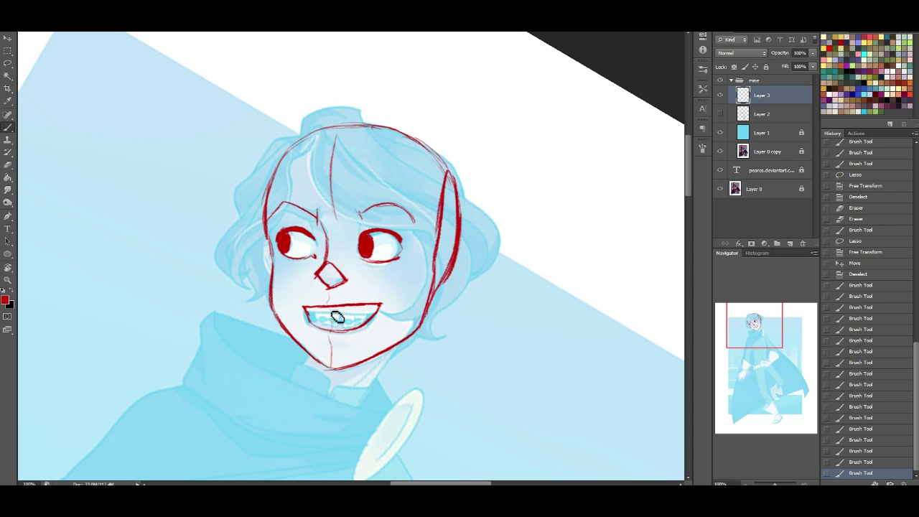
Detail the mouth with teeth divisions and dark corners, clean up the smile crease, and mark the hollow below the lower lip
mouse_move(332, 321)
mouse_down()
mouse_move(330, 310)
mouse_move(309, 316)
mouse_move(331, 317)
mouse_up()
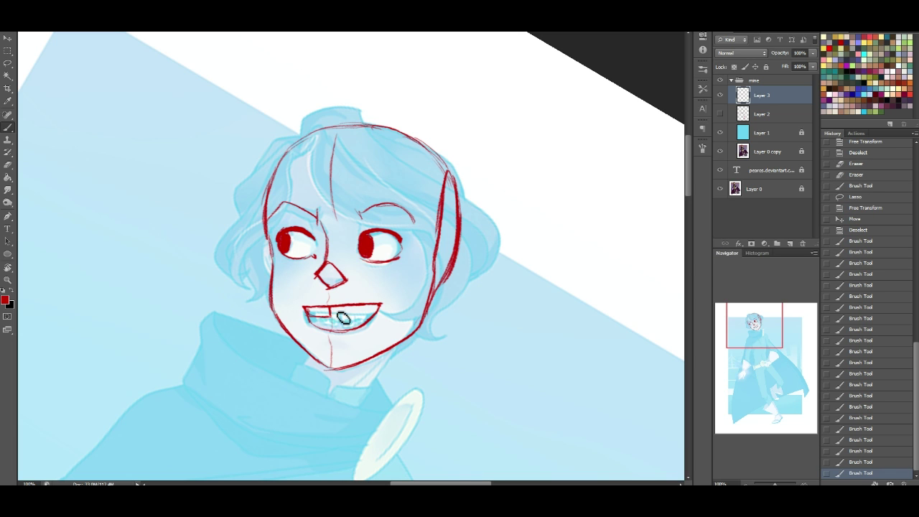
drag(337, 315, 365, 317)
mouse_move(355, 317)
mouse_down()
mouse_move(333, 320)
mouse_move(382, 311)
mouse_move(331, 331)
mouse_up()
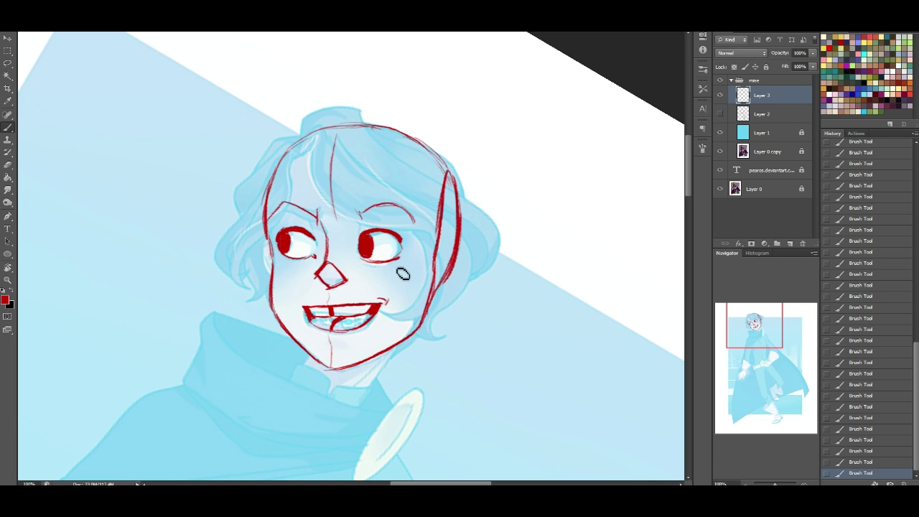
click(12, 168)
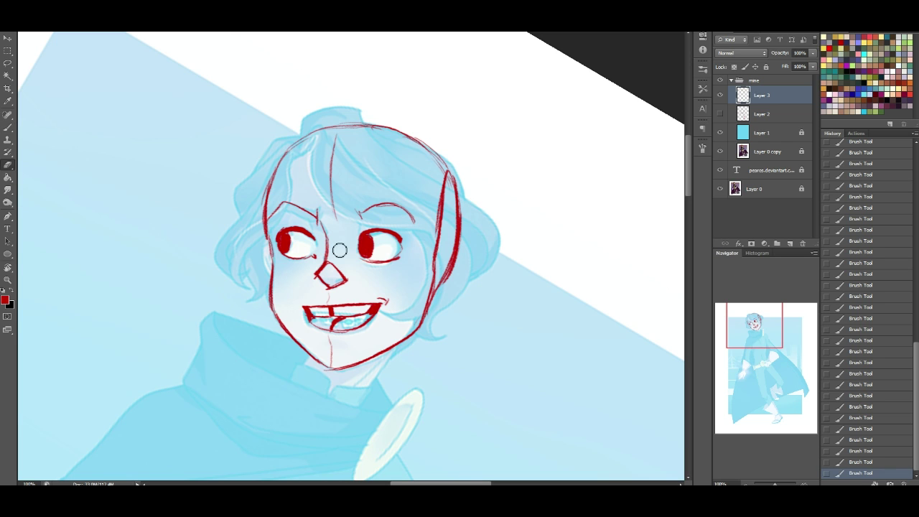
drag(390, 302, 393, 319)
click(9, 127)
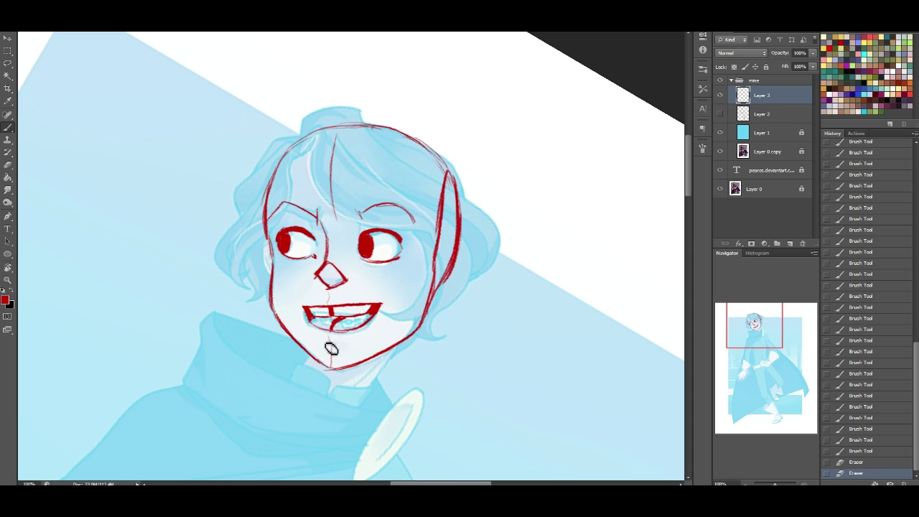
drag(327, 338, 336, 343)
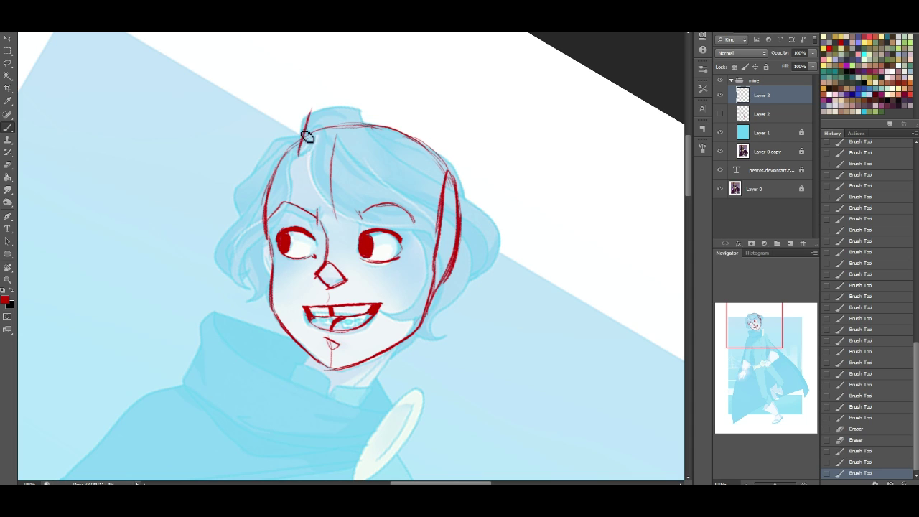
Sketch the hair tuft on the crown with the contour sweeping to the back, and the parted fringe across the forehead
mouse_move(299, 151)
mouse_down()
mouse_move(316, 115)
mouse_move(381, 110)
mouse_move(314, 118)
mouse_move(382, 118)
mouse_move(366, 113)
mouse_move(495, 229)
mouse_move(494, 221)
mouse_move(500, 257)
mouse_up()
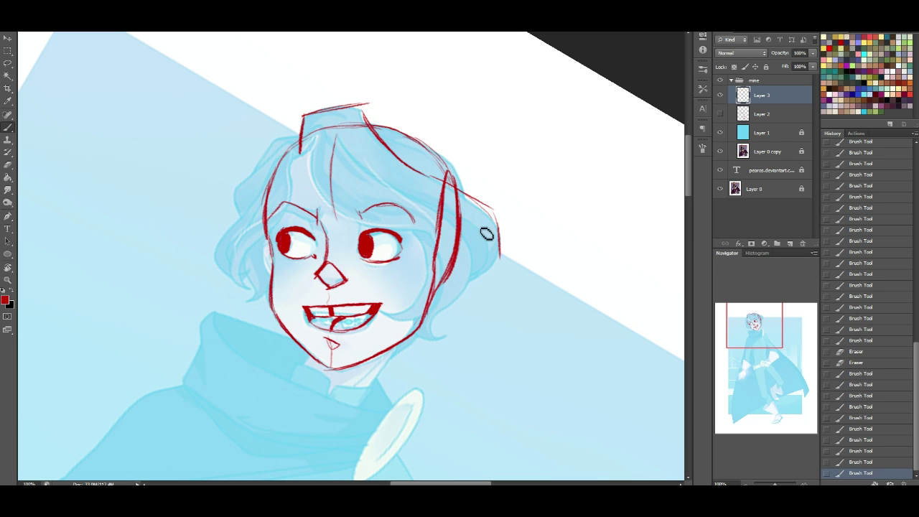
drag(326, 126, 332, 178)
mouse_move(327, 131)
mouse_down()
mouse_move(338, 201)
mouse_move(408, 232)
mouse_up()
drag(352, 215, 434, 230)
Draw the curling locks beside the near cheek and the rounded back hair, and contour the hair on both sides of the crown tuft
mouse_move(440, 294)
mouse_down()
mouse_move(413, 234)
mouse_move(406, 301)
mouse_up()
mouse_move(435, 265)
mouse_down()
mouse_move(390, 313)
mouse_move(428, 317)
mouse_move(435, 343)
mouse_move(455, 338)
mouse_up()
mouse_move(422, 200)
mouse_down()
mouse_move(452, 228)
mouse_move(457, 305)
mouse_move(446, 315)
mouse_move(458, 305)
mouse_move(434, 329)
mouse_up()
drag(434, 329, 462, 336)
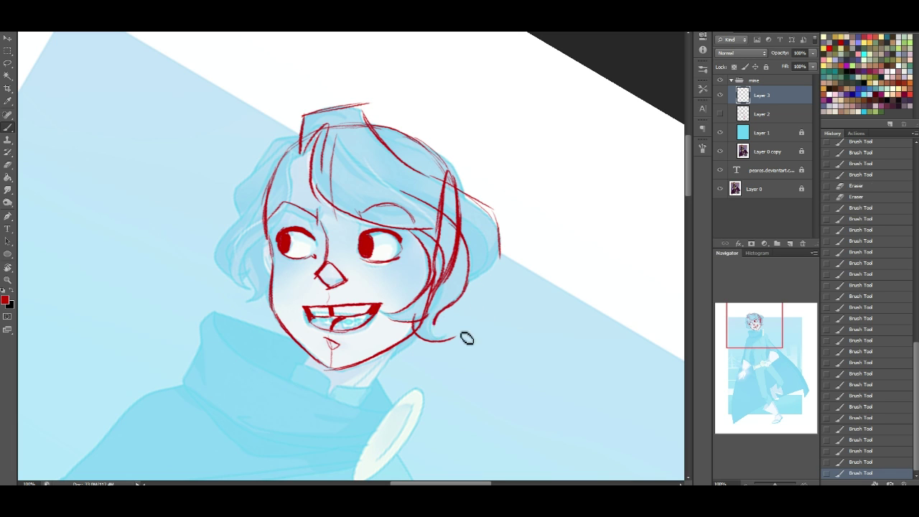
mouse_move(462, 222)
mouse_down()
mouse_move(485, 261)
mouse_move(479, 272)
mouse_move(497, 257)
mouse_move(496, 244)
mouse_move(471, 283)
mouse_up()
drag(502, 245, 468, 285)
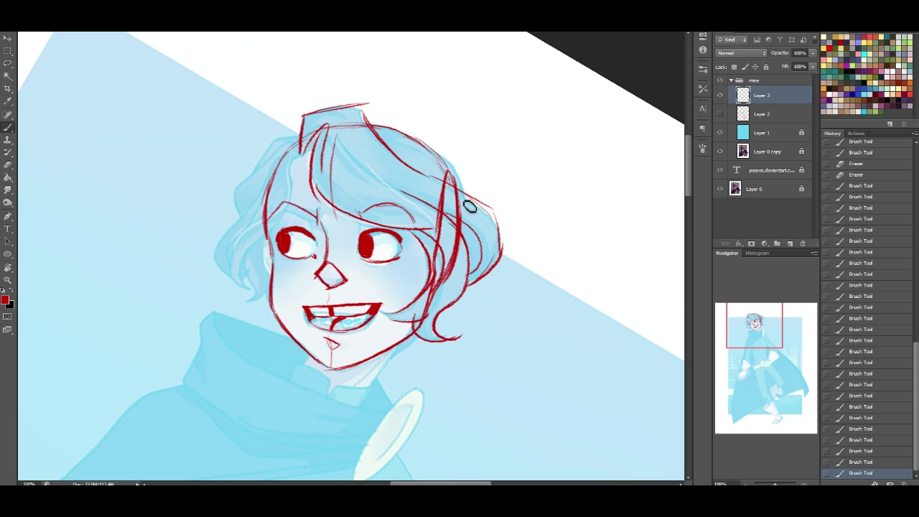
mouse_move(371, 124)
mouse_down()
mouse_move(432, 147)
mouse_move(460, 183)
mouse_up()
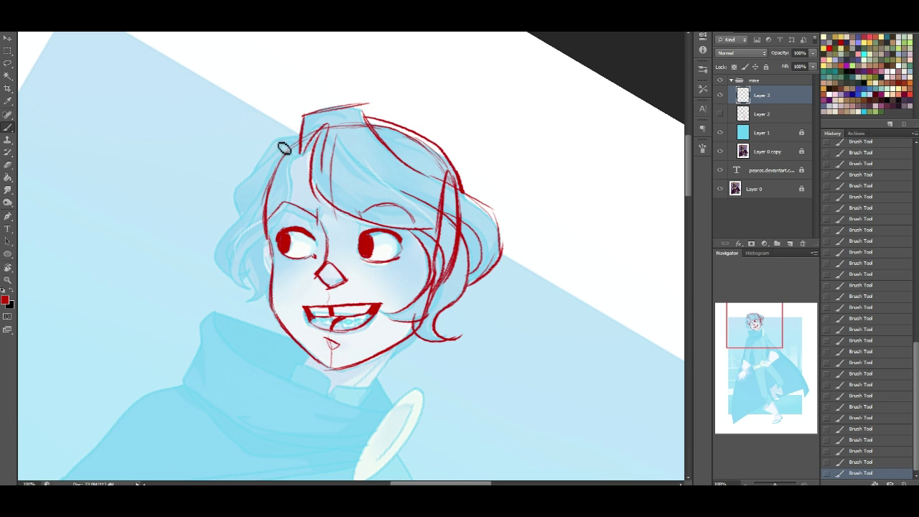
drag(304, 136, 273, 132)
drag(248, 173, 292, 145)
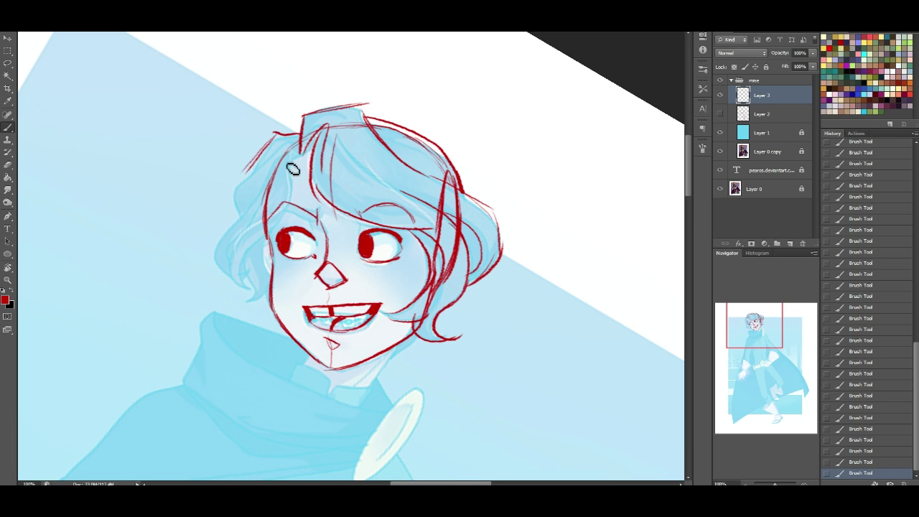
Thicken both eyebrows into solid, angled shapes
drag(268, 220, 289, 208)
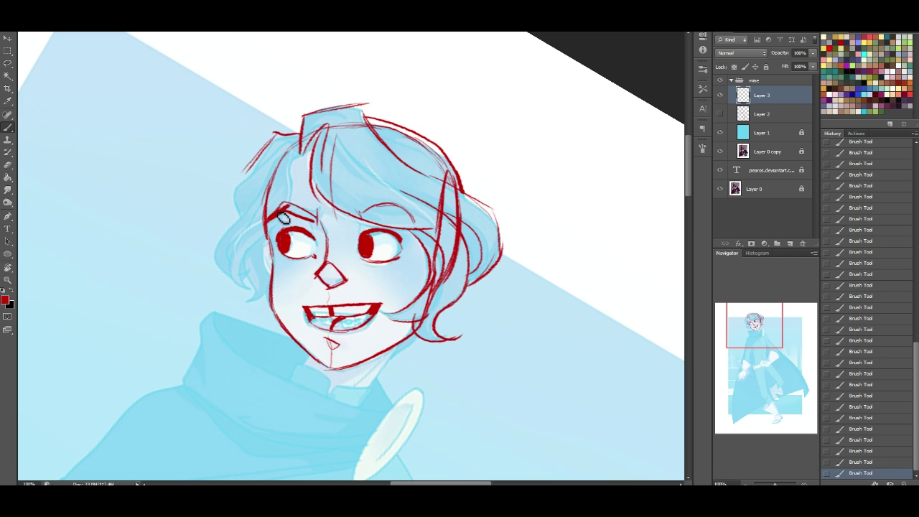
mouse_move(318, 211)
mouse_down()
mouse_move(379, 209)
mouse_move(359, 212)
mouse_move(373, 223)
mouse_move(389, 211)
mouse_move(364, 219)
mouse_move(414, 217)
mouse_up()
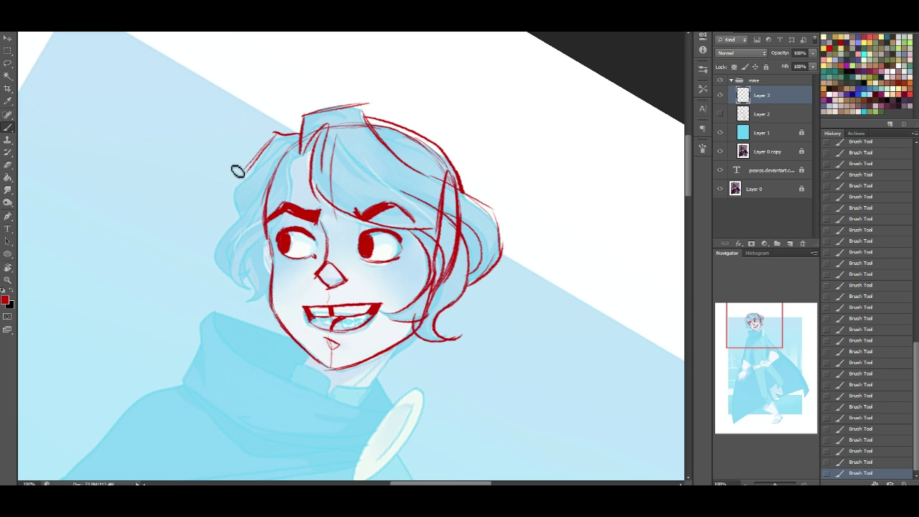
Draw the wavy hair locks on the far side of the face, including the strand falling from the parting past the brow
mouse_move(285, 146)
mouse_down()
mouse_move(236, 190)
mouse_move(245, 225)
mouse_move(253, 210)
mouse_move(227, 231)
mouse_move(249, 288)
mouse_up()
drag(249, 235, 243, 281)
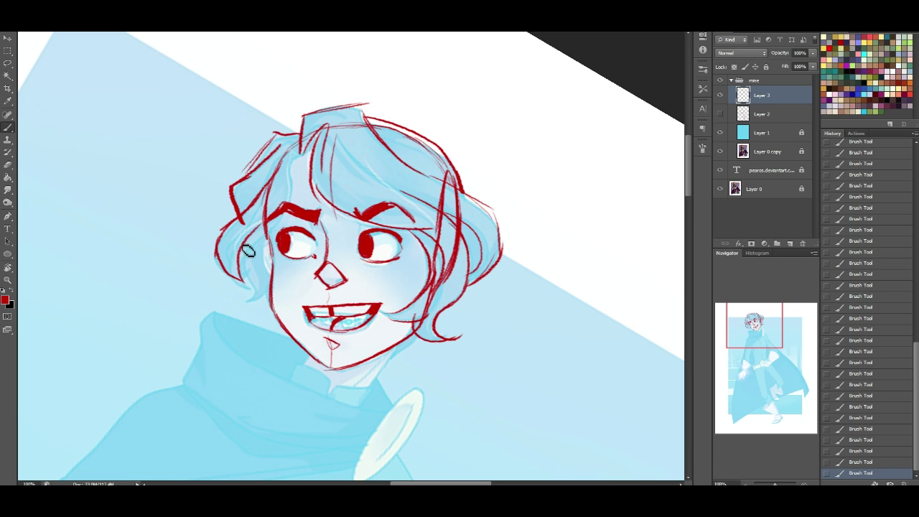
mouse_move(239, 248)
mouse_down()
mouse_move(254, 281)
mouse_move(250, 298)
mouse_up()
drag(300, 154, 268, 188)
drag(294, 157, 283, 209)
key(ctrl+z)
mouse_move(294, 157)
mouse_down()
mouse_move(268, 227)
mouse_move(248, 239)
mouse_up()
Compare the head redline with the original face by toggling the visibility of Layer 3
click(720, 96)
click(721, 96)
click(722, 96)
click(722, 96)
click(721, 96)
click(723, 97)
click(725, 97)
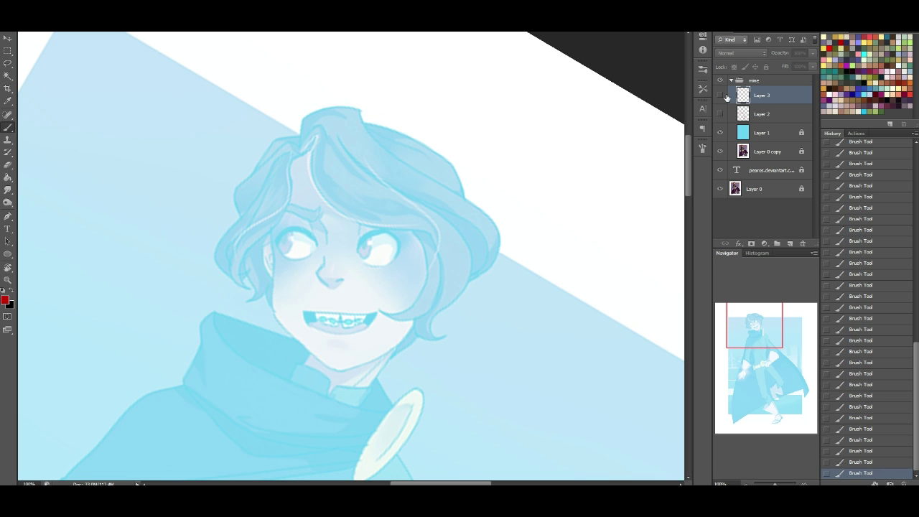
click(722, 96)
click(721, 96)
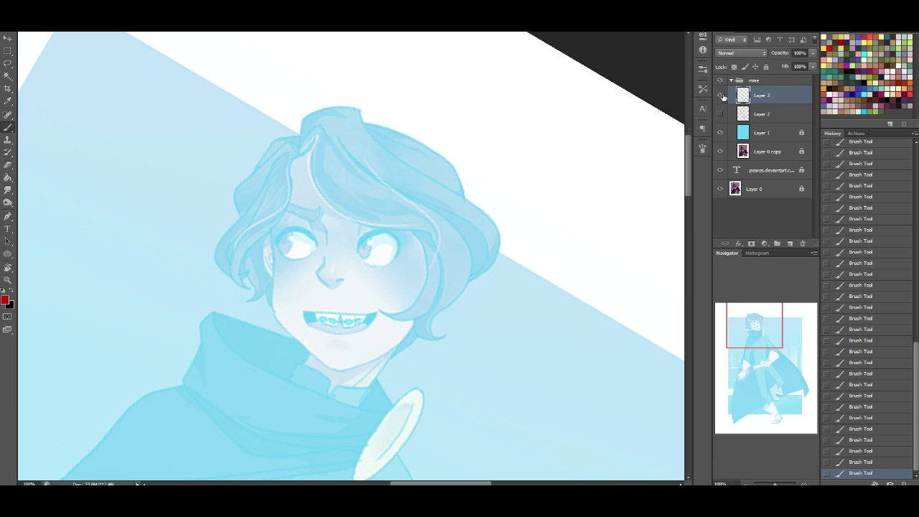
click(722, 96)
Erase both filled eyebrows and redraw them as thin, unfilled angular outlines following the original expression
key(e)
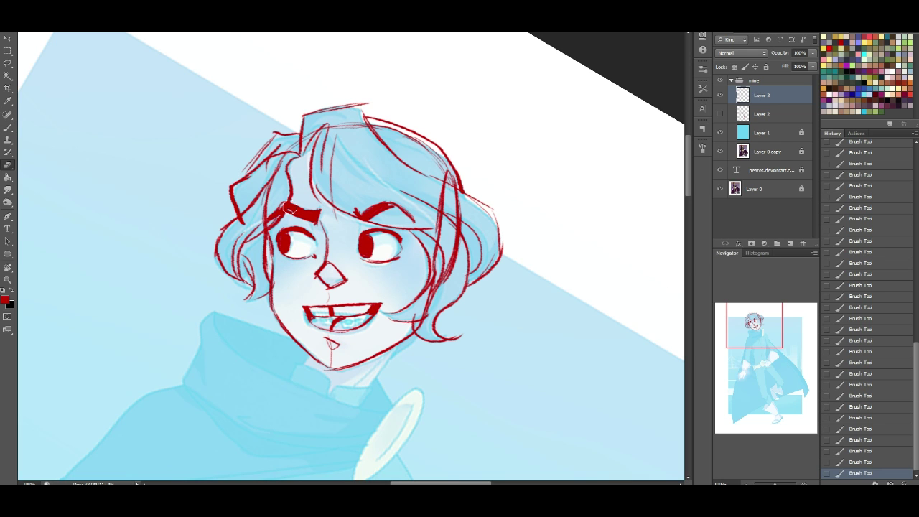
mouse_move(301, 201)
mouse_down()
mouse_move(317, 223)
mouse_move(322, 216)
mouse_up()
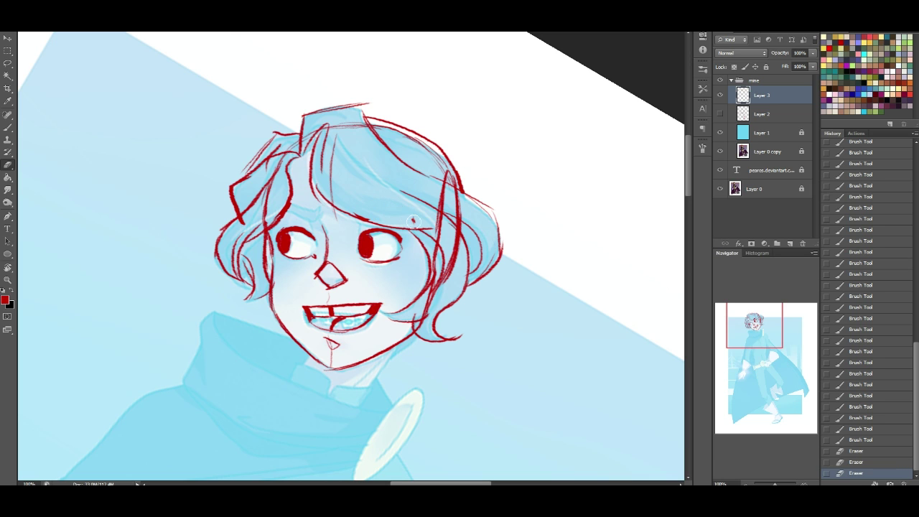
key(b)
mouse_move(274, 221)
mouse_down()
mouse_move(325, 212)
mouse_move(322, 222)
mouse_move(282, 219)
mouse_move(314, 226)
mouse_move(386, 192)
mouse_move(352, 211)
mouse_move(386, 208)
mouse_move(410, 215)
mouse_move(365, 219)
mouse_move(395, 212)
mouse_move(418, 224)
mouse_up()
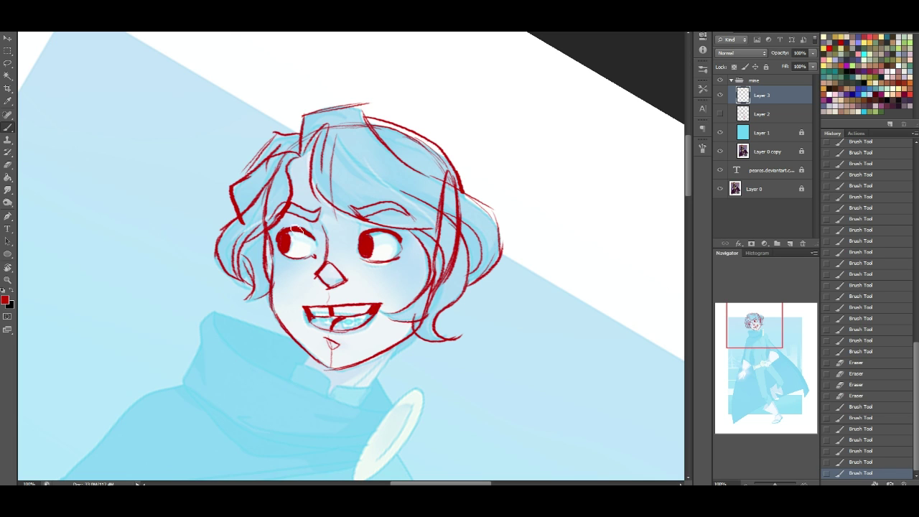
Draw thin upper eyelid lines above both eyes
drag(285, 229, 315, 236)
key(ctrl+z)
drag(370, 231, 390, 230)
mouse_move(349, 280)
mouse_down()
mouse_move(343, 286)
mouse_move(348, 280)
mouse_up()
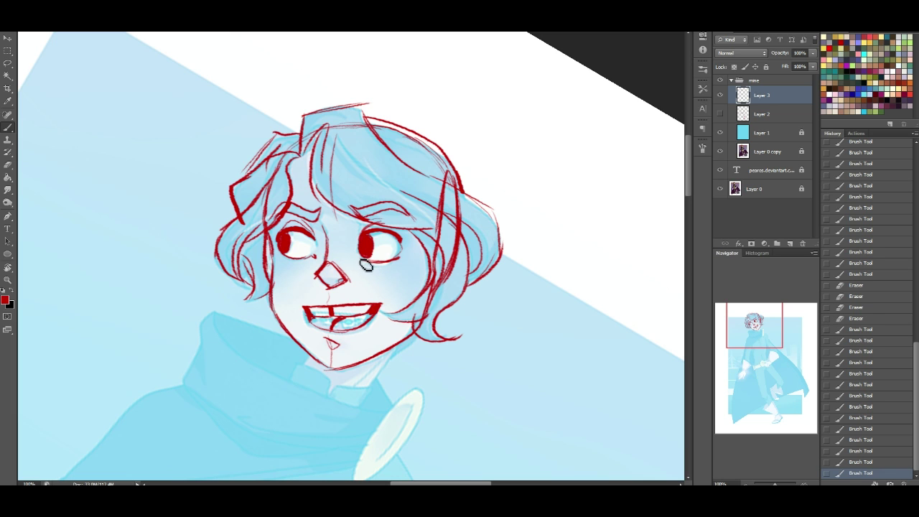
Draw the two sides of the neck running down from the jaw
drag(754, 361, 735, 328)
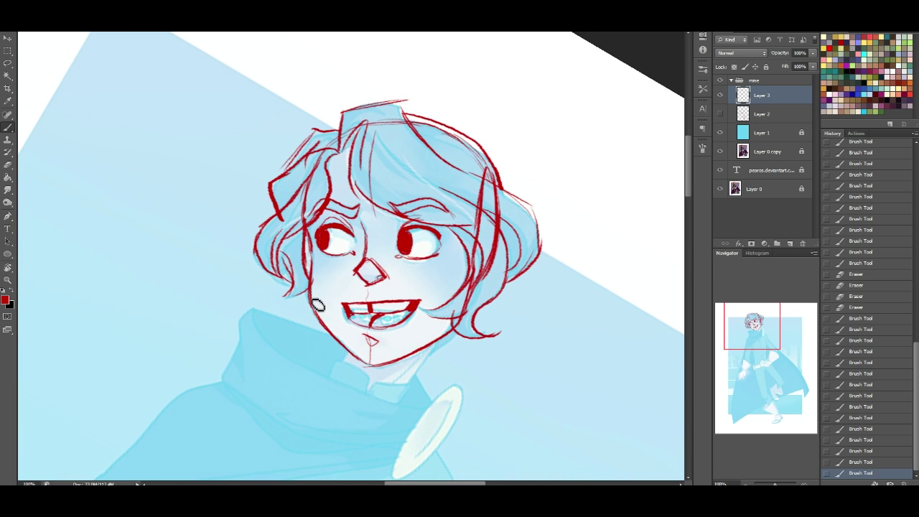
drag(338, 365, 348, 353)
drag(441, 340, 408, 386)
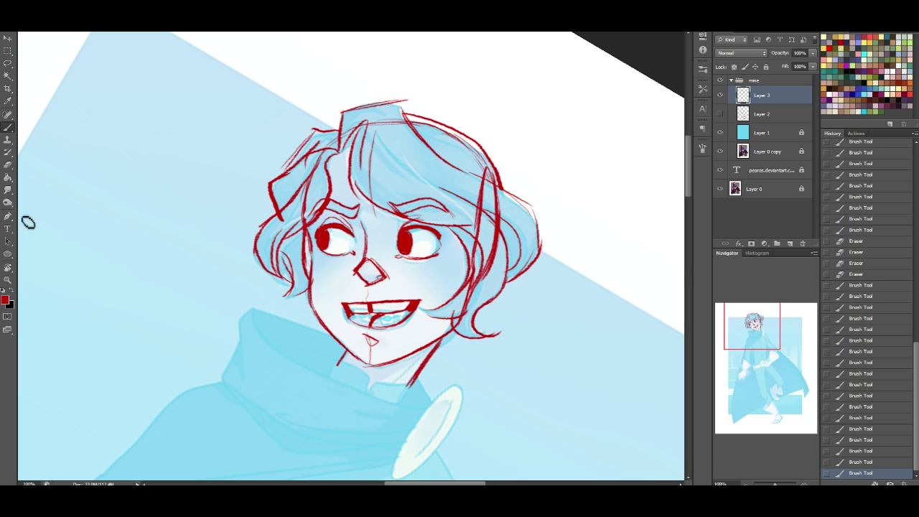
Rotate the canvas view back upright and show the body sketch on Layer 2
click(8, 268)
drag(415, 206, 507, 108)
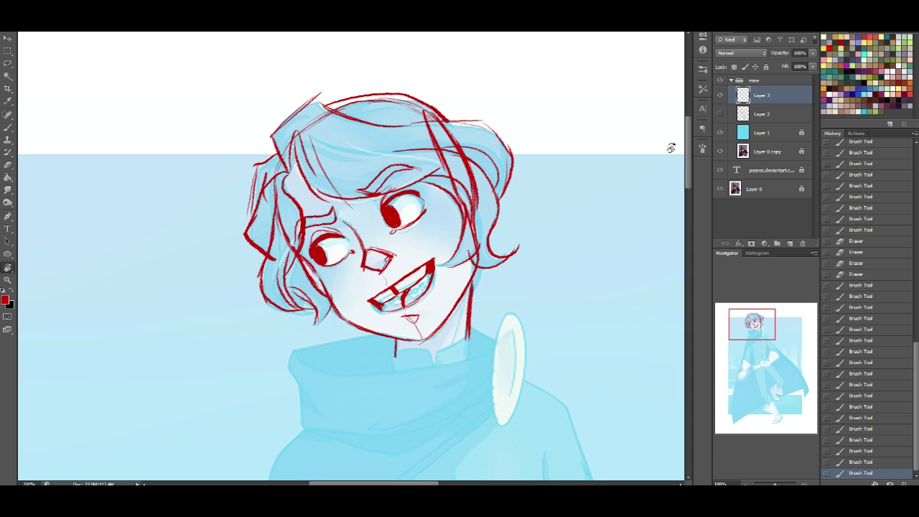
click(720, 114)
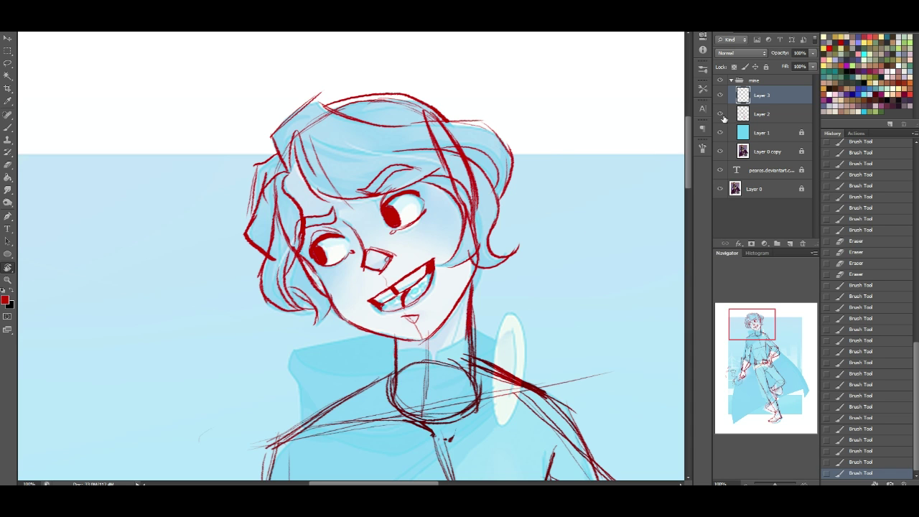
drag(782, 370, 753, 328)
Redraw the neck line below the hair curl so it meets the body sketch, erasing stray strokes
click(10, 126)
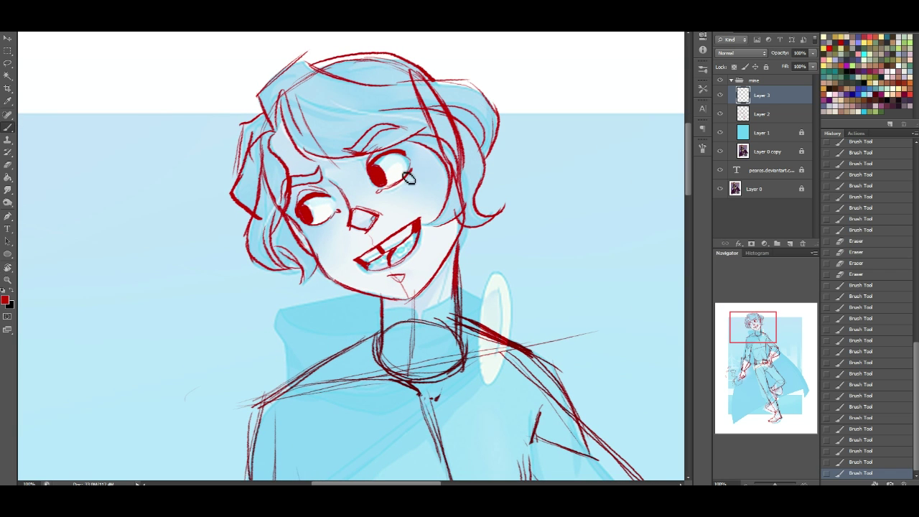
drag(459, 242, 460, 279)
drag(460, 245, 462, 330)
drag(463, 277, 463, 317)
key(ctrl+z)
mouse_move(462, 239)
mouse_down()
mouse_move(459, 309)
mouse_move(457, 250)
mouse_move(455, 262)
mouse_up()
click(8, 164)
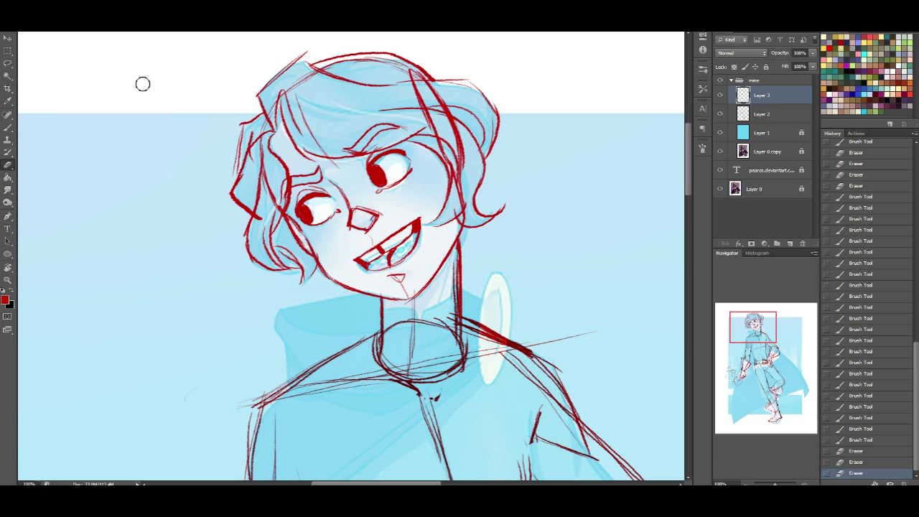
click(8, 127)
drag(459, 245, 458, 271)
drag(458, 240, 458, 267)
Move the head redline on Layer 3 down toward the shoulders to shorten the neck
click(9, 39)
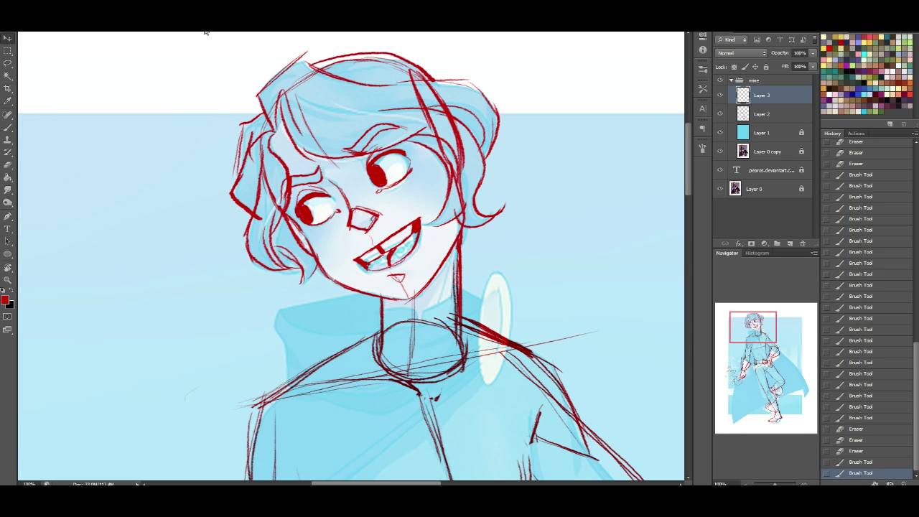
drag(437, 231, 427, 251)
drag(427, 248, 436, 239)
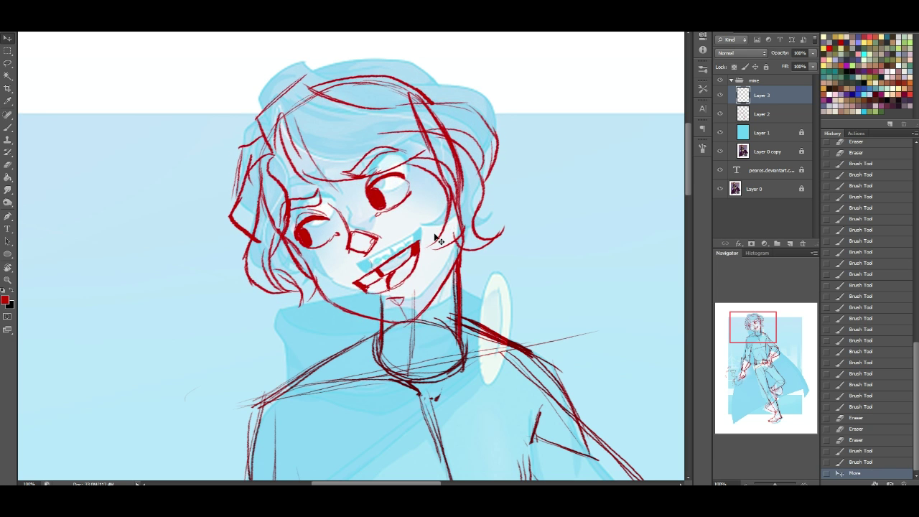
Select the head silhouette on Layer 3 by magic-wanding the empty area around it, expanding that selection and inverting it
click(761, 130)
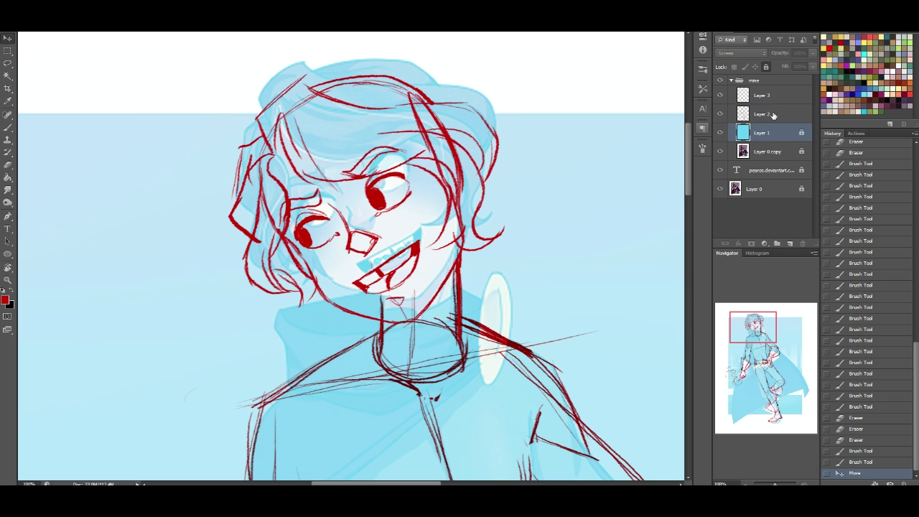
click(772, 115)
click(759, 97)
click(5, 66)
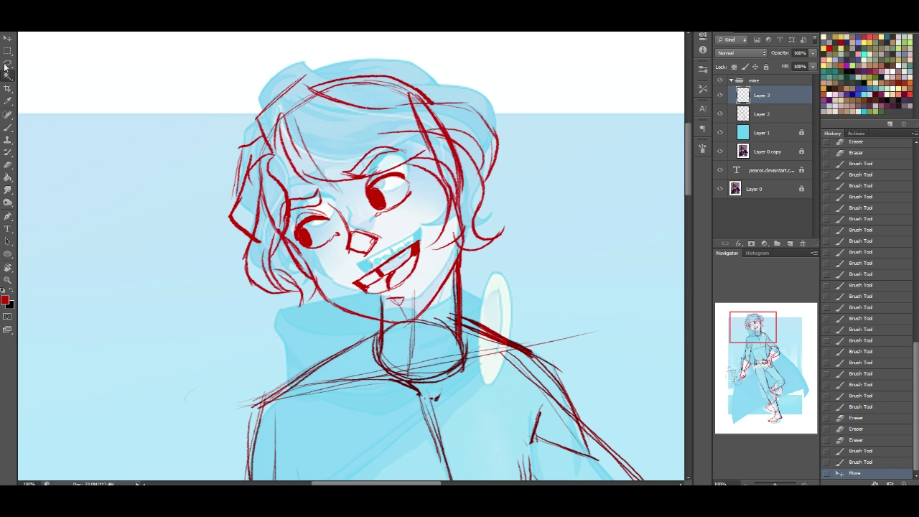
click(475, 66)
key(ctrl+d)
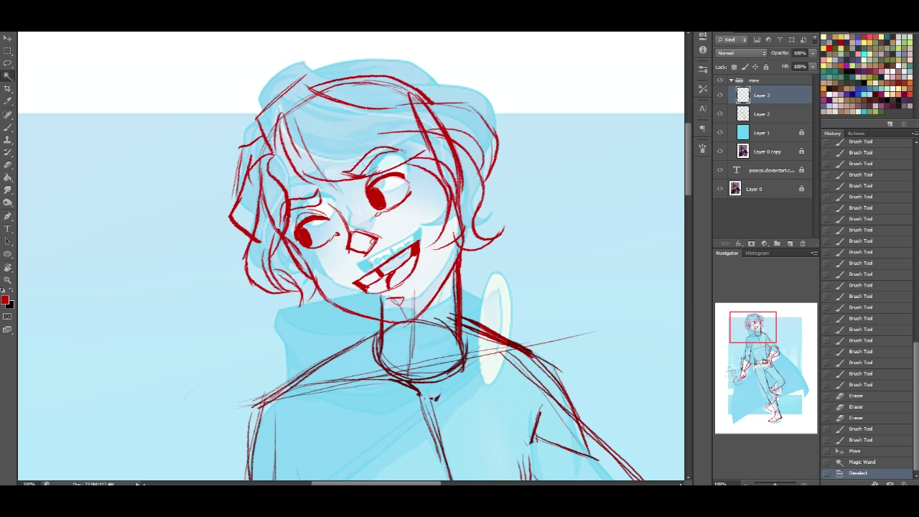
click(236, 92)
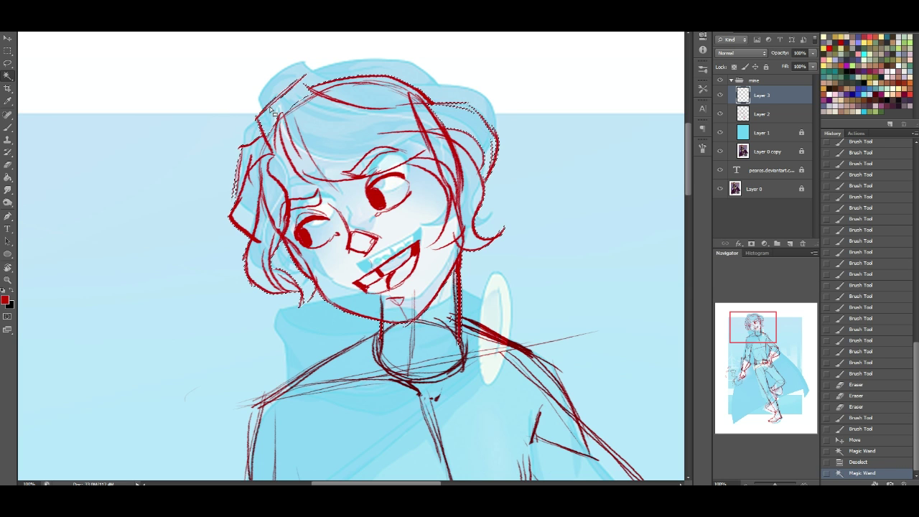
key(Return)
key(ctrl+shift+i)
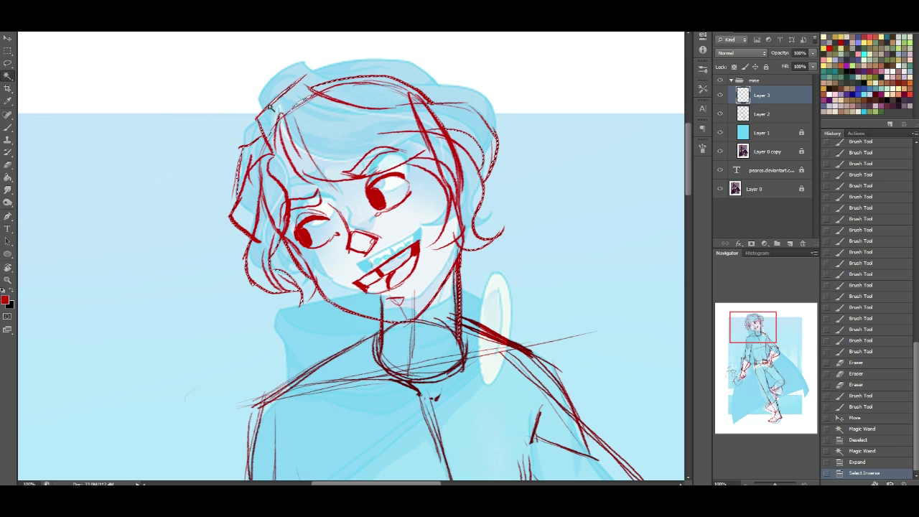
Add a new layer above Layer 2, fill the head selection with pale yellow using the Paint Bucket, and deselect
click(8, 178)
click(761, 114)
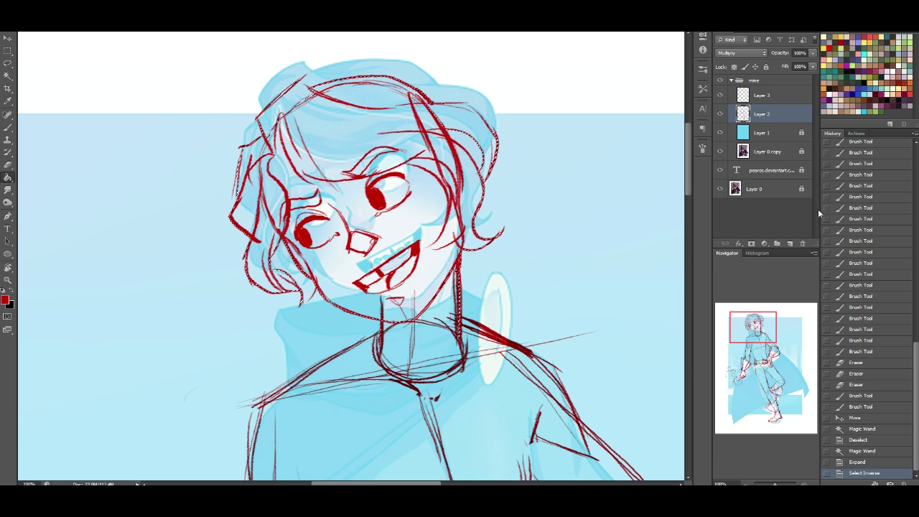
click(790, 245)
click(833, 57)
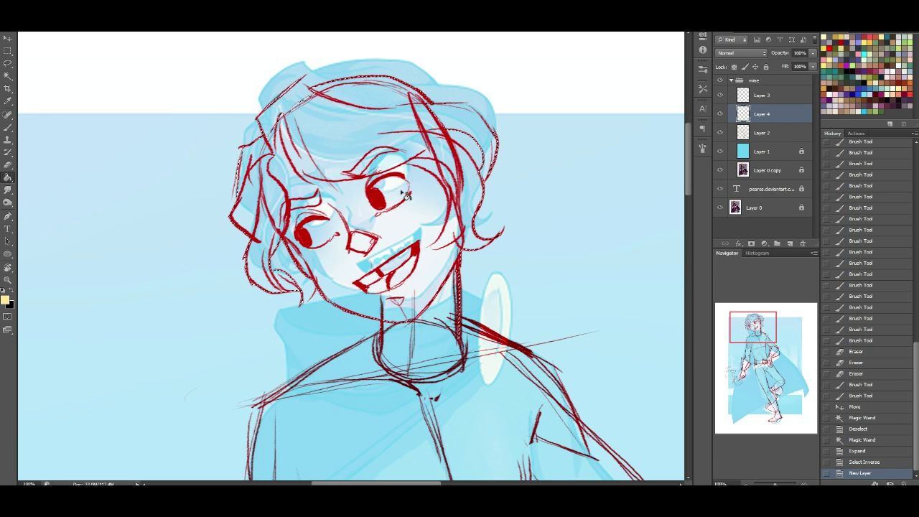
click(384, 203)
key(ctrl+d)
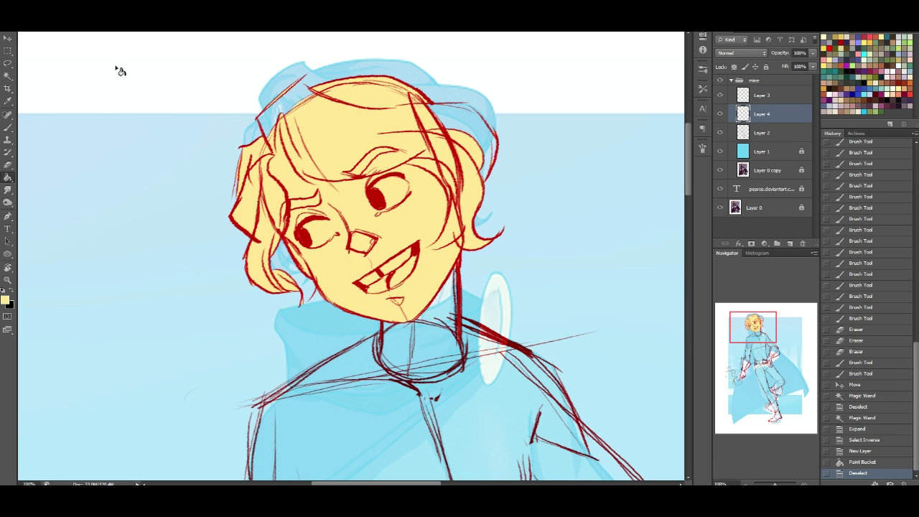
Brush pale yellow into the unfilled hair areas along the crown, the outer curls and the lower locks
click(7, 127)
mouse_move(265, 132)
mouse_down()
mouse_move(314, 91)
mouse_move(292, 115)
mouse_move(311, 98)
mouse_move(296, 99)
mouse_move(303, 87)
mouse_move(321, 106)
mouse_move(457, 110)
mouse_move(437, 111)
mouse_move(440, 122)
mouse_move(460, 110)
mouse_move(474, 148)
mouse_move(480, 137)
mouse_move(468, 112)
mouse_move(496, 147)
mouse_move(482, 184)
mouse_up()
drag(486, 139, 496, 145)
mouse_move(276, 245)
mouse_down()
mouse_move(310, 280)
mouse_move(307, 296)
mouse_up()
click(299, 270)
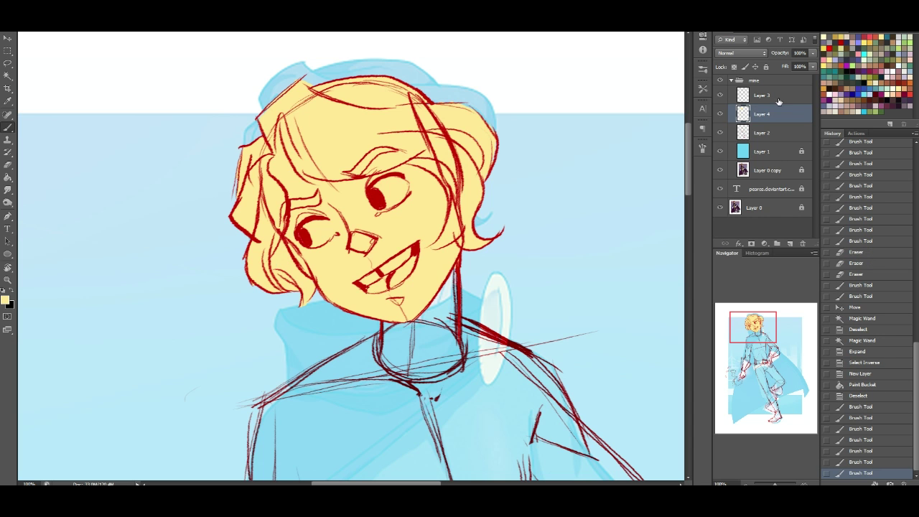
Lighten the head fill with Hue/Saturation at saturation +100 and lightness +70, and merge it with Layer 3
key(ctrl+u)
drag(584, 188, 609, 190)
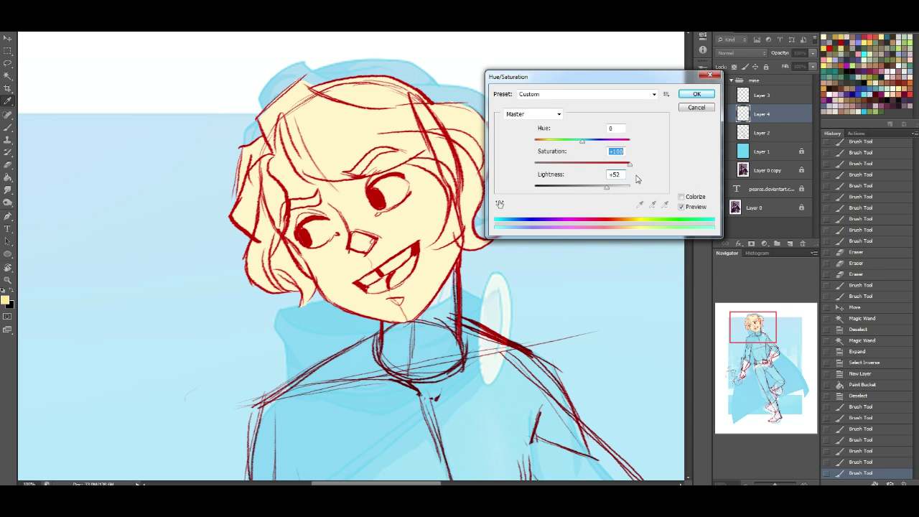
drag(609, 192, 618, 190)
key(Return)
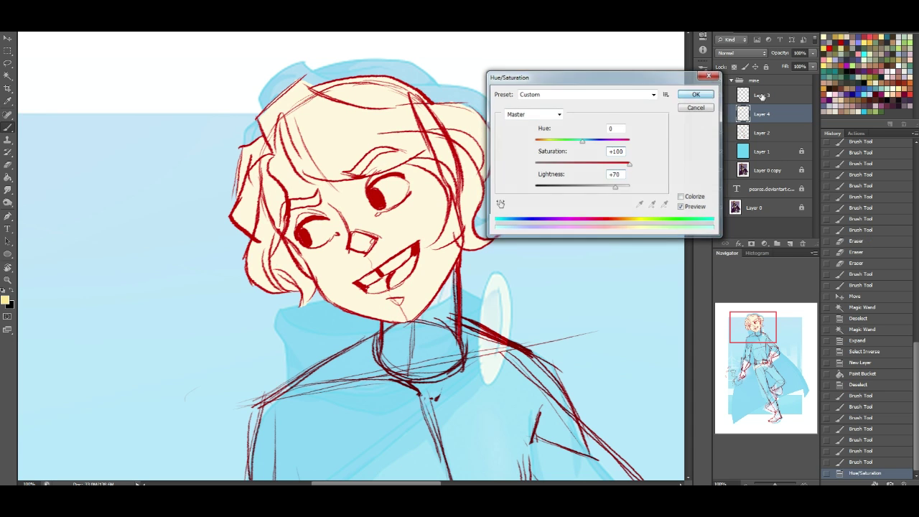
key(ctrl+e)
Compare the full-figure redline with the original illustration by toggling the visibility of the mine group
drag(766, 336, 766, 342)
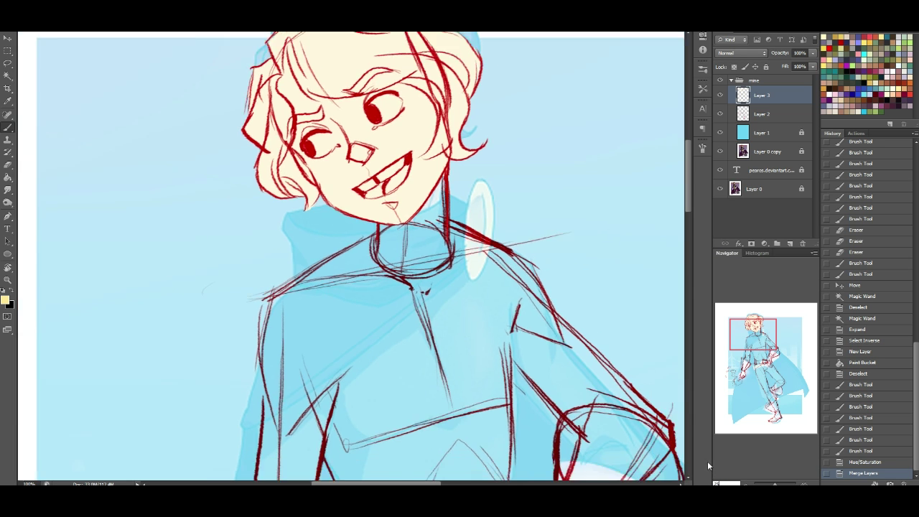
key(Return)
drag(775, 336, 775, 368)
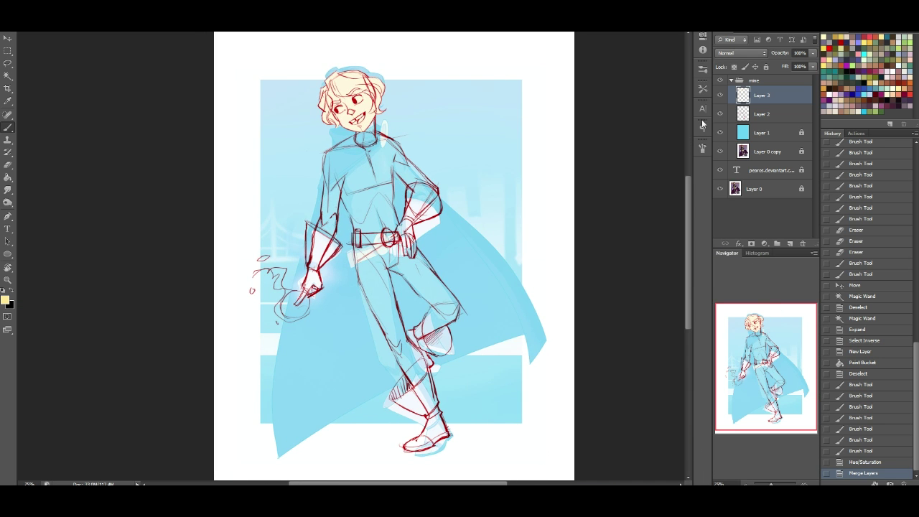
click(719, 80)
click(719, 80)
click(718, 81)
click(718, 80)
click(719, 81)
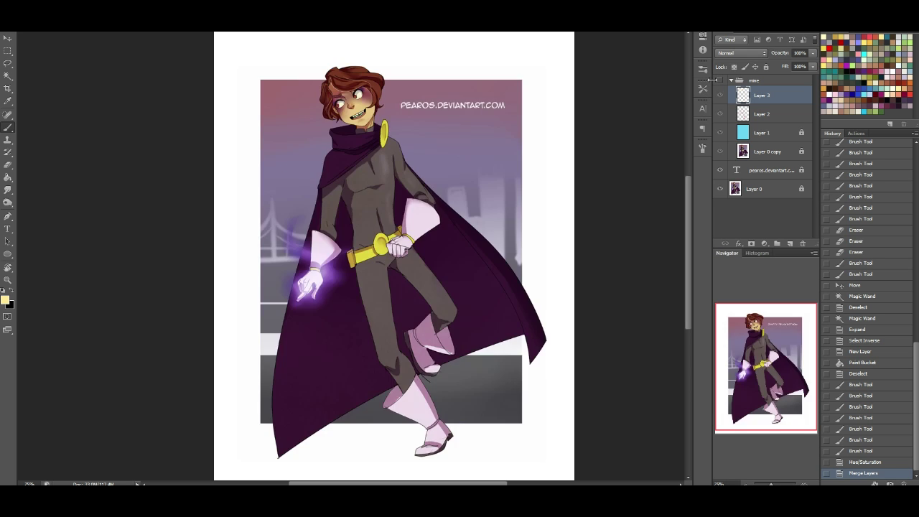
click(719, 80)
click(718, 80)
click(719, 80)
click(720, 79)
click(720, 79)
click(721, 80)
click(721, 80)
click(722, 79)
click(721, 79)
click(721, 80)
click(721, 80)
click(720, 80)
click(720, 79)
click(722, 79)
click(722, 79)
click(781, 363)
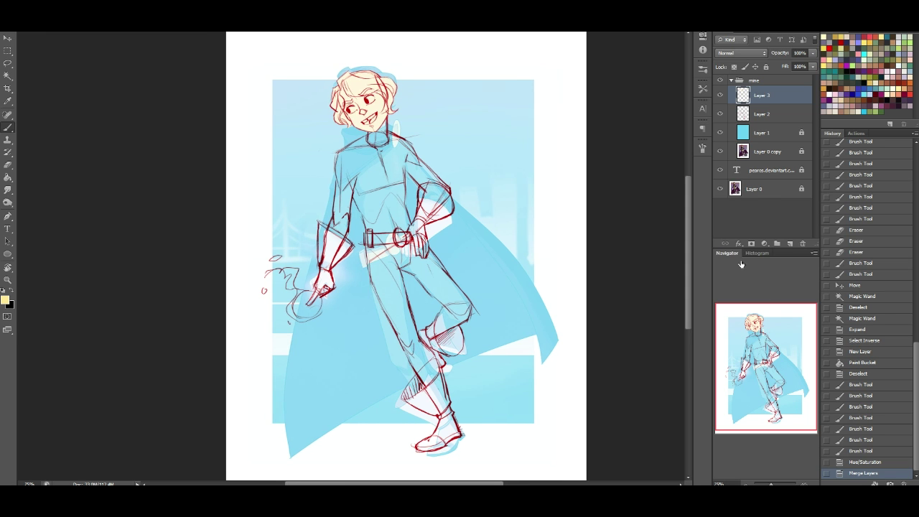
Compare the filled head redline with the faded original head by toggling the visibility of Layer 3
click(721, 96)
click(721, 95)
click(721, 95)
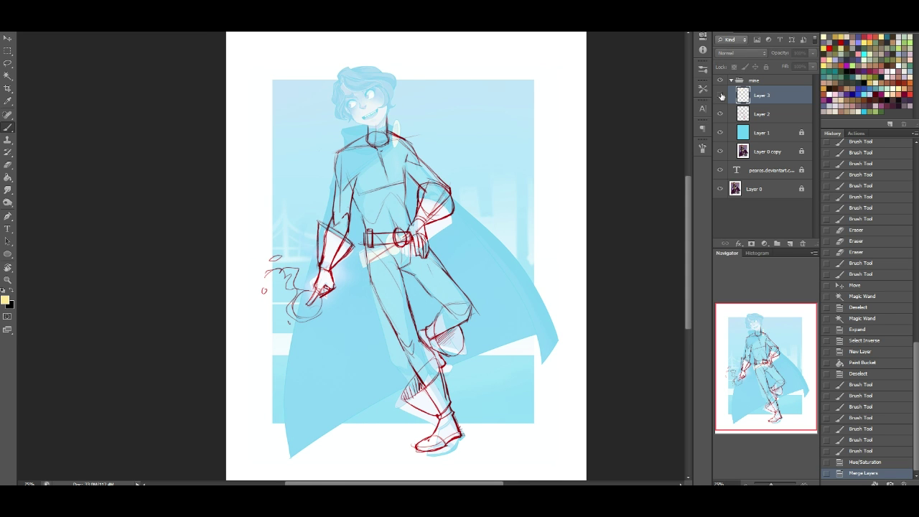
click(721, 95)
click(721, 96)
click(721, 96)
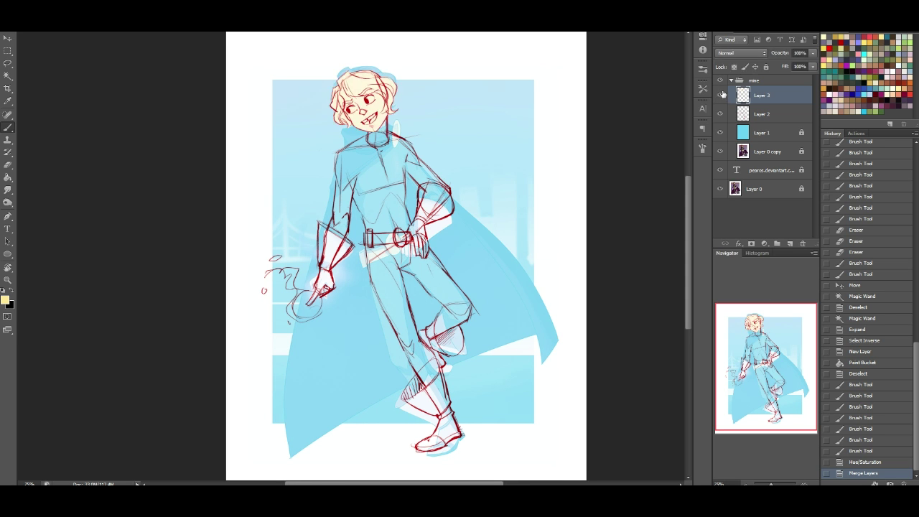
click(722, 96)
click(721, 95)
key(Return)
drag(762, 378, 764, 339)
click(869, 461)
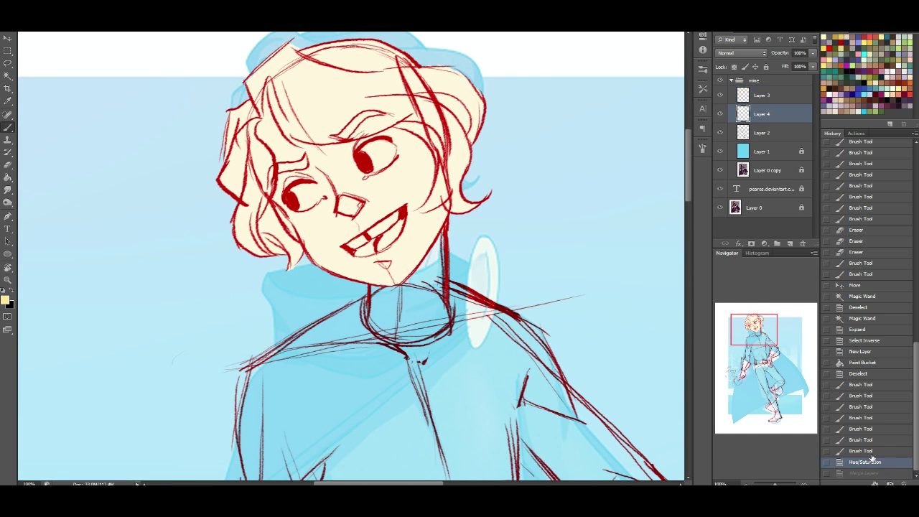
click(870, 451)
click(866, 471)
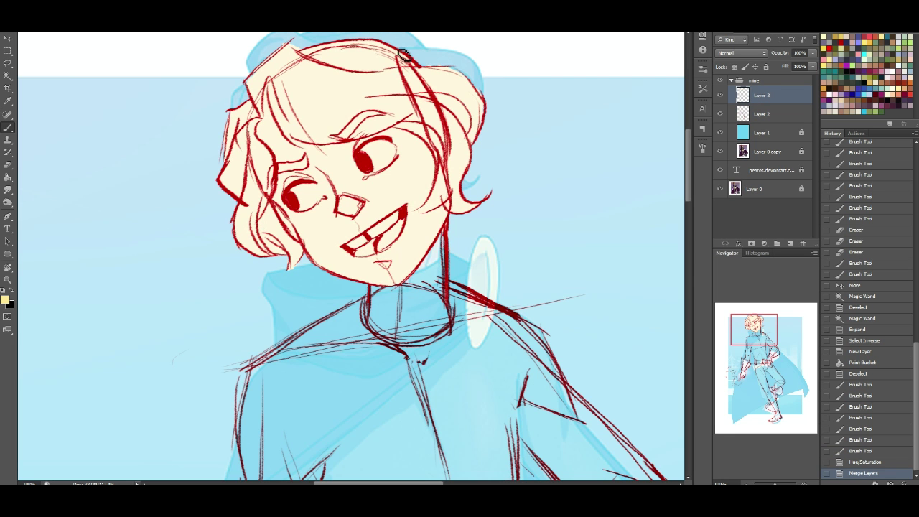
Nudge the head redline up to lengthen the neck and merge Layer 3 down into Layer 2
key(m)
drag(379, 164, 385, 145)
mouse_move(755, 352)
mouse_down()
mouse_move(756, 370)
mouse_move(755, 335)
mouse_up()
click(6, 128)
key(ctrl+e)
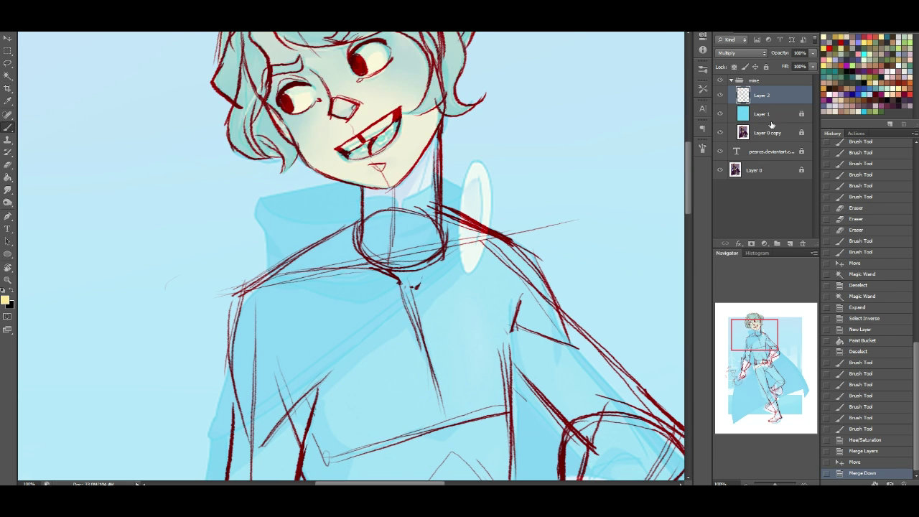
On a new layer, draw the cape's raised collar in blue-violet, with an oval opening around the neck and inner fold lines
mouse_move(748, 334)
mouse_down()
mouse_move(750, 349)
mouse_move(748, 317)
mouse_move(746, 338)
mouse_up()
click(789, 244)
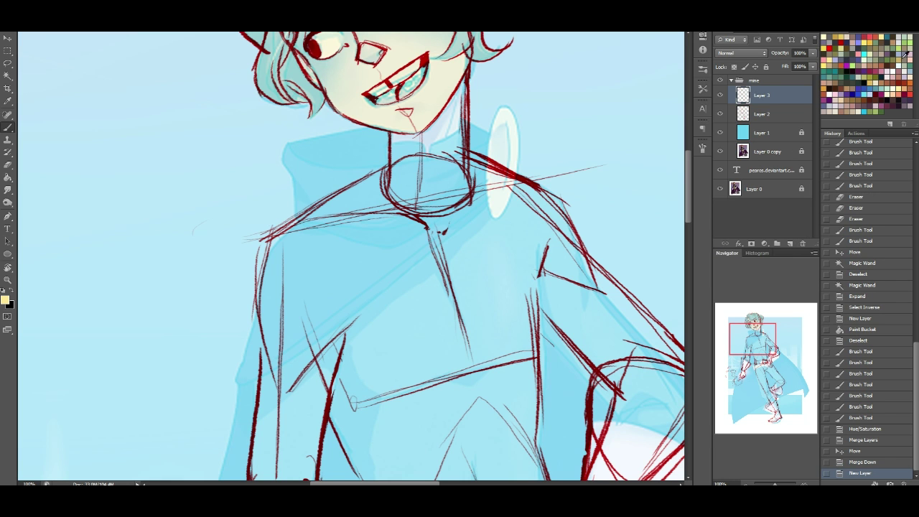
drag(277, 141, 224, 215)
key(ctrl+z)
mouse_move(356, 125)
mouse_down()
mouse_move(289, 144)
mouse_move(284, 163)
mouse_move(364, 174)
mouse_move(486, 158)
mouse_up()
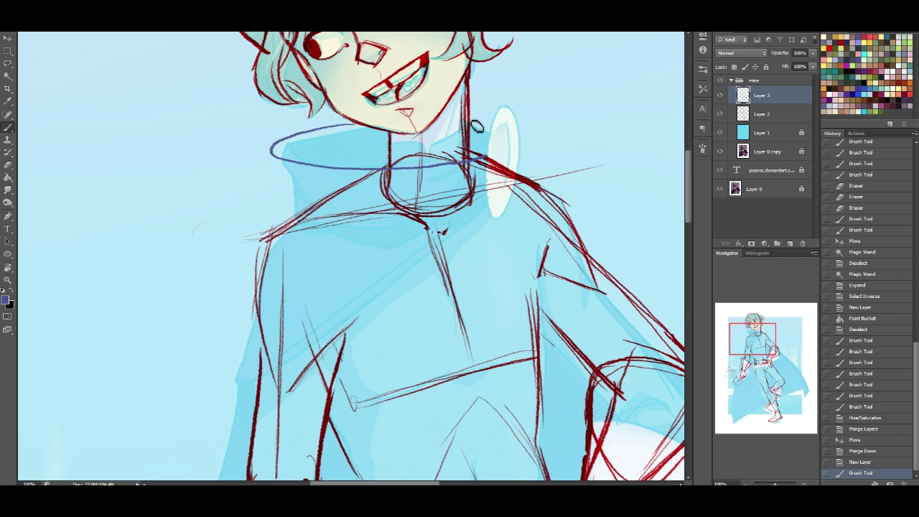
drag(471, 125, 475, 160)
mouse_move(295, 133)
mouse_down()
mouse_move(266, 172)
mouse_move(363, 172)
mouse_up()
mouse_move(427, 173)
mouse_down()
mouse_move(281, 191)
mouse_move(289, 227)
mouse_move(406, 256)
mouse_up()
Draw the cowl's lower folds across the chest and the cape drape running diagonally over the far shoulder
mouse_move(281, 217)
mouse_down()
mouse_move(466, 258)
mouse_move(498, 187)
mouse_move(490, 203)
mouse_move(366, 214)
mouse_move(472, 200)
mouse_up()
key(ctrl+z)
drag(498, 170, 441, 235)
mouse_move(510, 142)
mouse_down()
mouse_move(515, 167)
mouse_move(475, 248)
mouse_move(430, 259)
mouse_move(288, 385)
mouse_up()
key(ctrl+z)
drag(414, 271, 217, 422)
key(ctrl+z)
drag(408, 270, 248, 363)
mouse_move(277, 242)
mouse_down()
mouse_move(248, 309)
mouse_move(235, 394)
mouse_move(366, 306)
mouse_up()
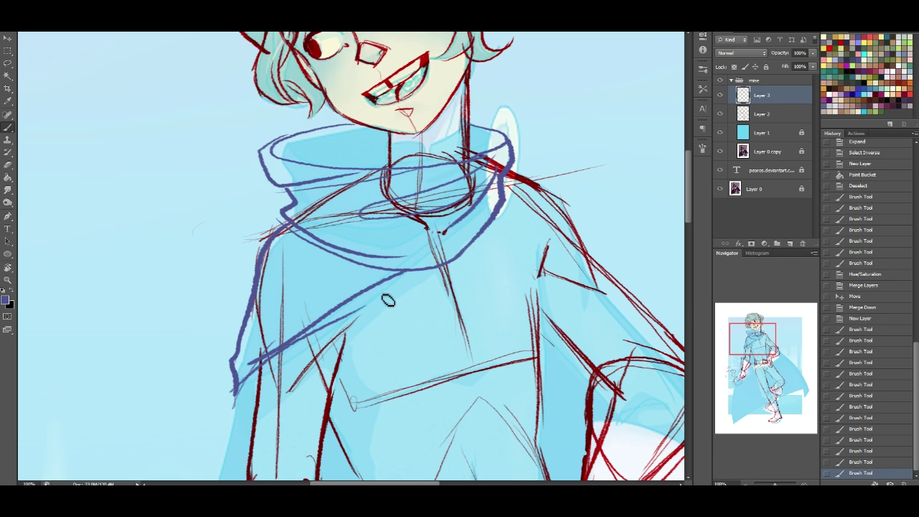
Draw an oval brooch at the collar's shoulder end and erase the collar lines inside it
mouse_move(509, 177)
mouse_down()
mouse_move(502, 199)
mouse_move(522, 195)
mouse_move(491, 201)
mouse_move(535, 165)
mouse_move(507, 235)
mouse_up()
key(ctrl+z)
mouse_move(492, 195)
mouse_down()
mouse_move(537, 158)
mouse_move(517, 228)
mouse_move(497, 224)
mouse_move(528, 148)
mouse_move(496, 195)
mouse_move(517, 144)
mouse_up()
click(8, 165)
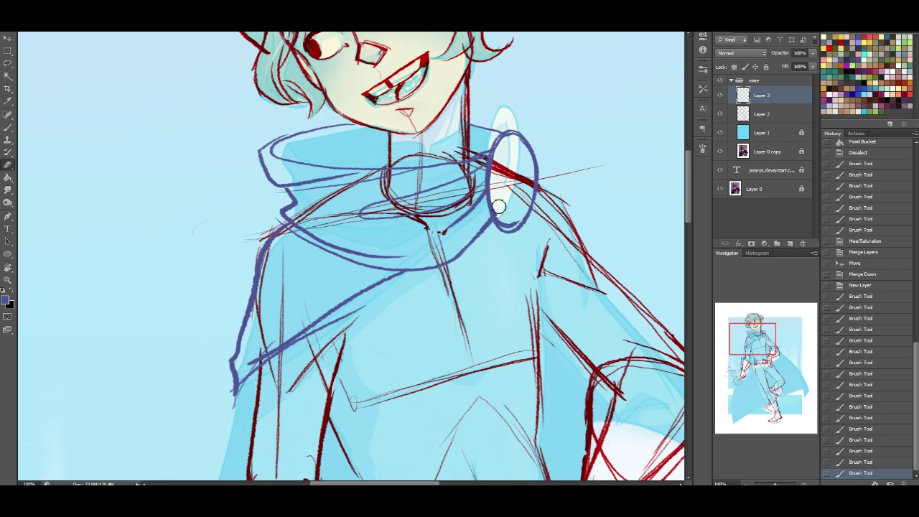
drag(508, 161, 498, 205)
drag(494, 189, 503, 199)
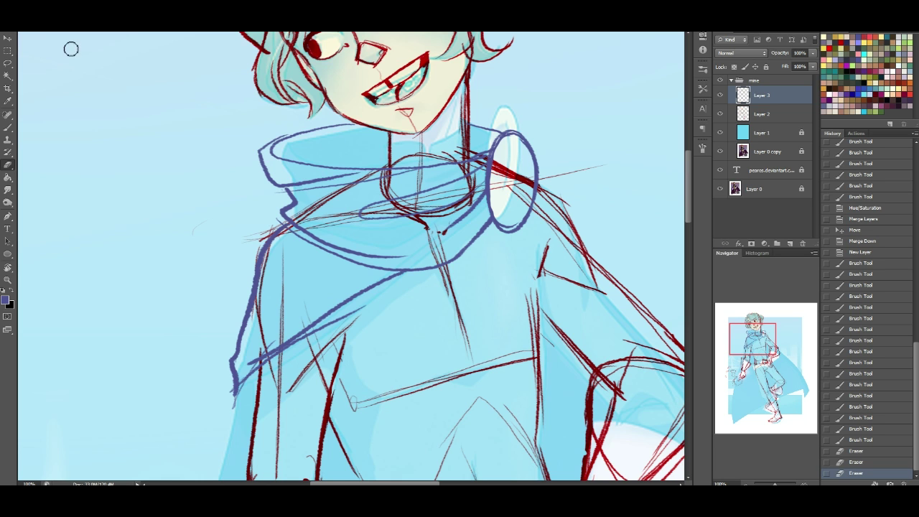
Reinforce the collar's upper edge and add a fold line across the cowl to the brooch
click(8, 128)
drag(266, 147, 345, 127)
mouse_move(282, 200)
mouse_down()
mouse_move(294, 213)
mouse_move(296, 202)
mouse_move(369, 237)
mouse_move(491, 217)
mouse_up()
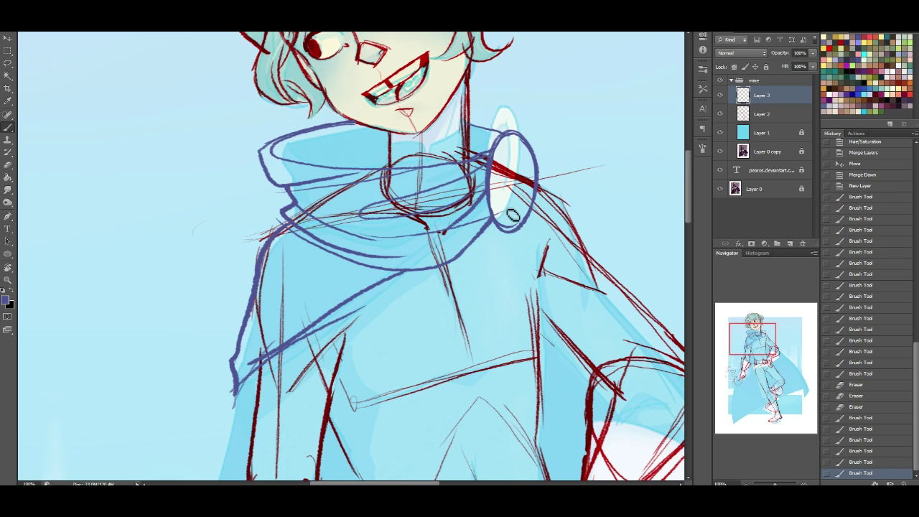
Reinforce the cape's diagonal hem across the chest and its outer edge down to the pointed corner below the shoulder
drag(351, 297, 274, 338)
drag(248, 369, 257, 360)
drag(365, 307, 309, 335)
click(12, 130)
drag(774, 350, 774, 361)
mouse_move(246, 228)
mouse_down()
mouse_move(259, 204)
mouse_move(243, 190)
mouse_up()
drag(262, 136, 243, 207)
mouse_move(254, 162)
mouse_down()
mouse_move(242, 227)
mouse_move(257, 142)
mouse_move(251, 174)
mouse_up()
drag(244, 232, 243, 197)
Erase the rough stroke edges along the cape's outer side near its pointed corner
click(8, 164)
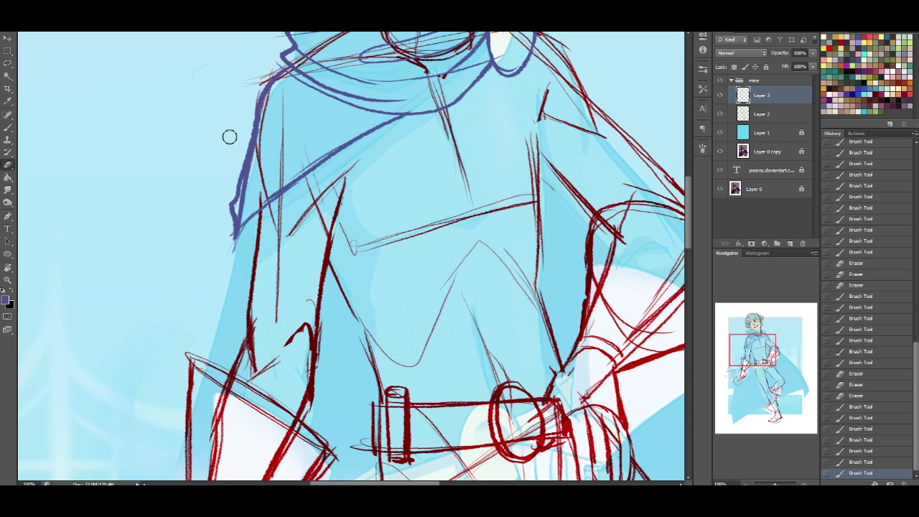
mouse_move(235, 229)
mouse_down()
mouse_move(242, 170)
mouse_move(238, 209)
mouse_up()
drag(244, 160, 235, 200)
drag(241, 167, 230, 203)
mouse_move(769, 351)
mouse_down()
mouse_move(766, 327)
mouse_move(769, 339)
mouse_up()
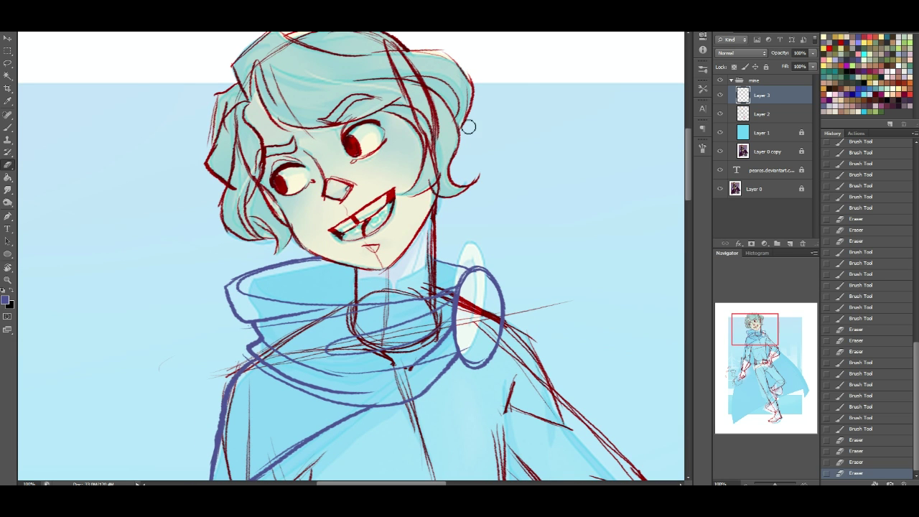
Draw the collar's upper edge in blue-violet between the neck and the oval brooch
click(8, 127)
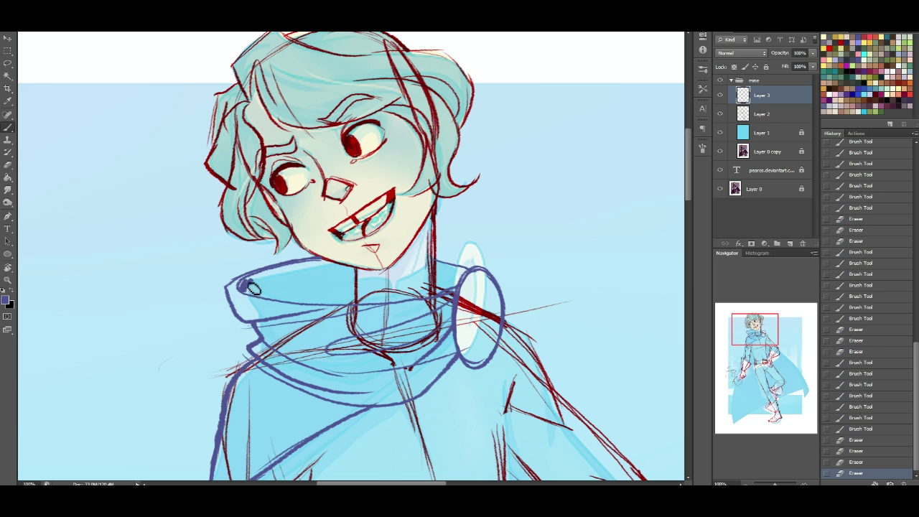
drag(440, 266, 472, 270)
mouse_move(763, 343)
mouse_down()
mouse_move(760, 373)
mouse_move(757, 347)
mouse_move(775, 332)
mouse_up()
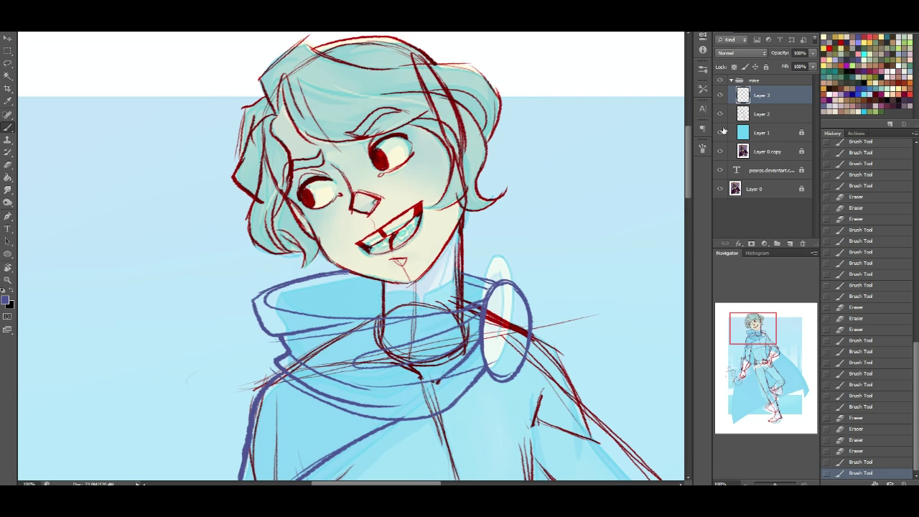
Add a layer above Layer 2 and trace the inside borders of the collar, cowl and brooch in pale cream
click(764, 115)
click(791, 244)
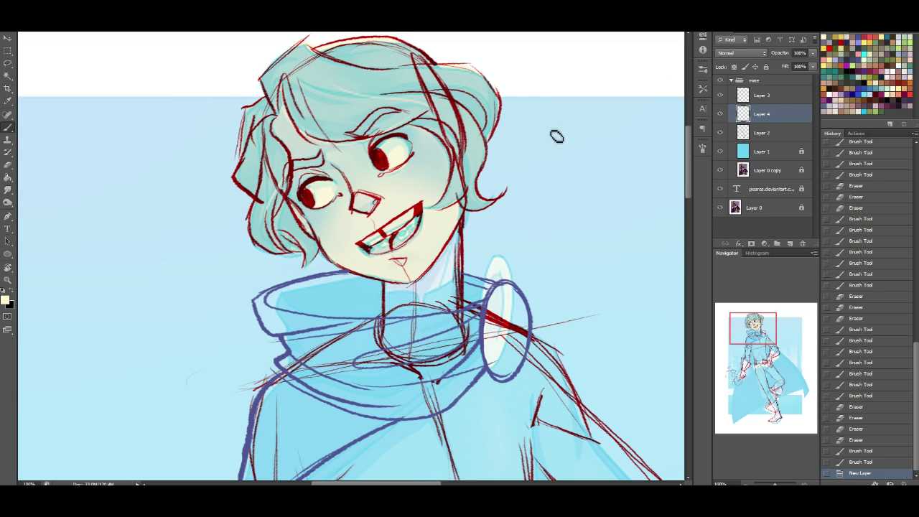
mouse_move(256, 299)
mouse_down()
mouse_move(267, 331)
mouse_move(348, 328)
mouse_up()
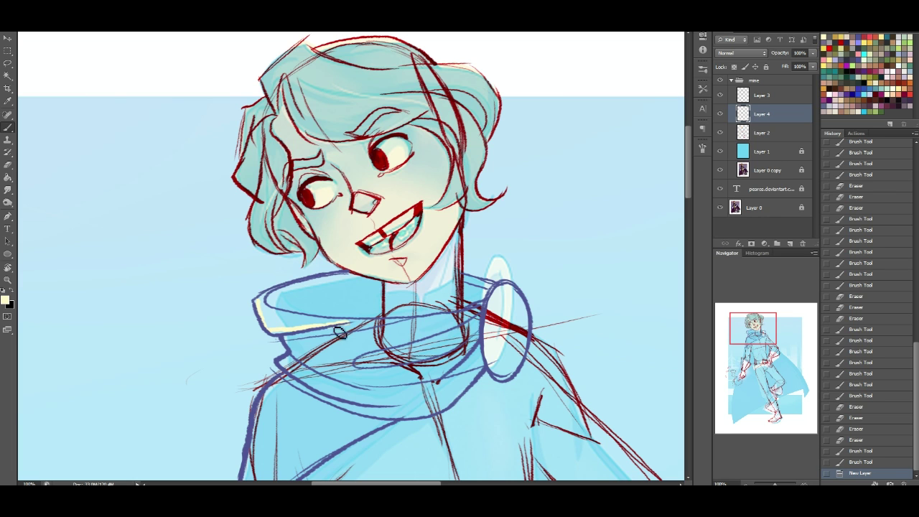
mouse_move(283, 368)
mouse_down()
mouse_move(349, 413)
mouse_move(415, 421)
mouse_move(456, 409)
mouse_move(483, 372)
mouse_move(524, 350)
mouse_move(523, 309)
mouse_up()
mouse_move(507, 293)
mouse_down()
mouse_move(470, 283)
mouse_move(465, 321)
mouse_move(379, 318)
mouse_up()
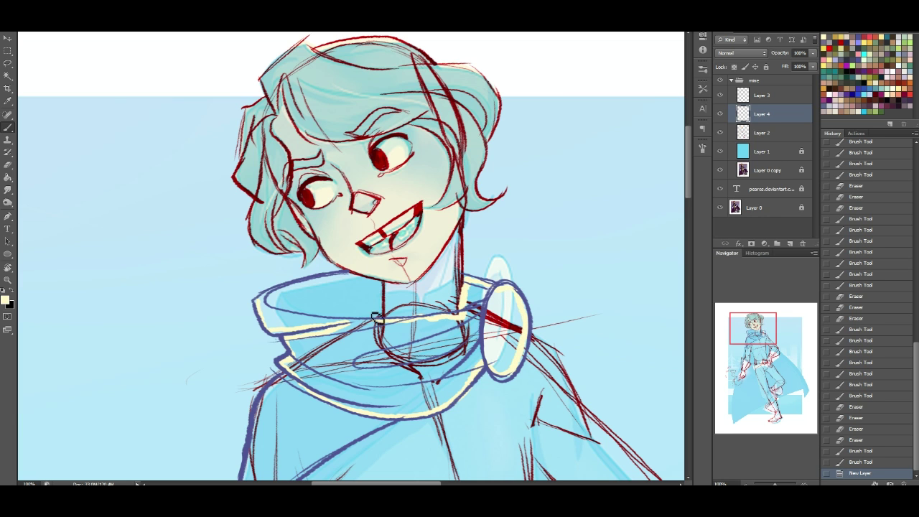
mouse_move(266, 299)
mouse_down()
mouse_move(359, 283)
mouse_move(347, 280)
mouse_move(380, 287)
mouse_move(380, 313)
mouse_move(388, 288)
mouse_up()
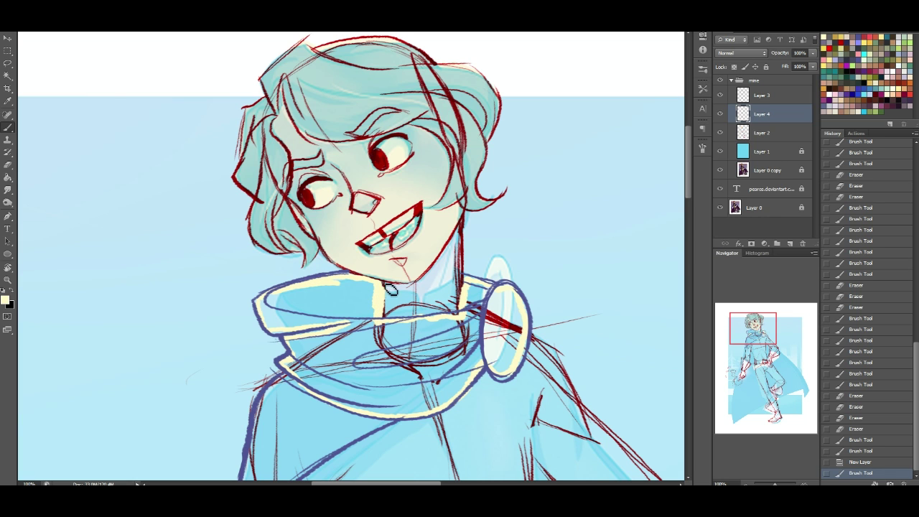
Fill the collar, cowl and brooch with cream, erase the spill at the neck and brush over the remaining gaps
click(8, 176)
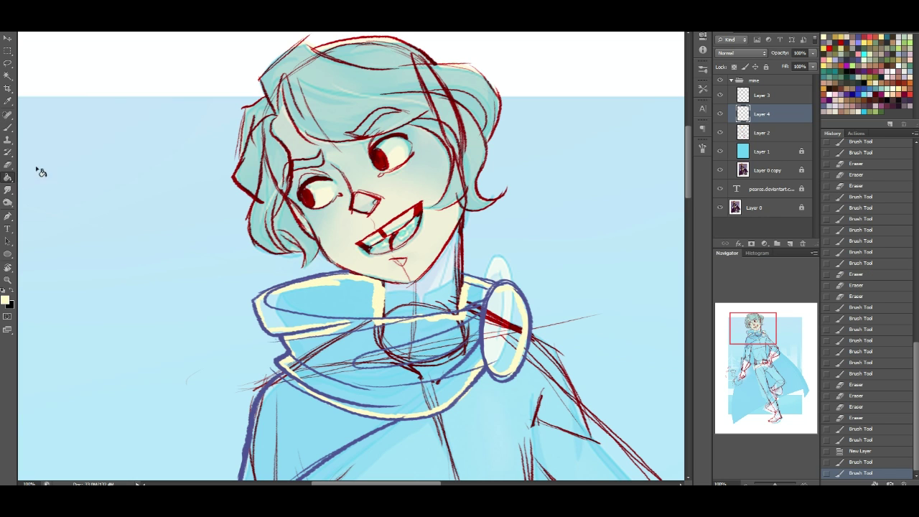
click(397, 345)
click(418, 350)
click(8, 164)
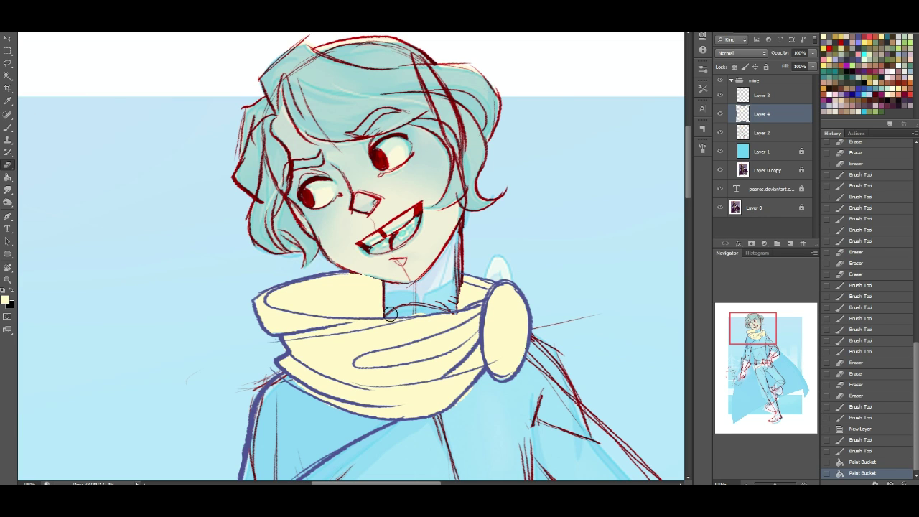
mouse_move(456, 305)
mouse_down()
mouse_move(463, 296)
mouse_move(455, 307)
mouse_up()
click(452, 308)
click(11, 129)
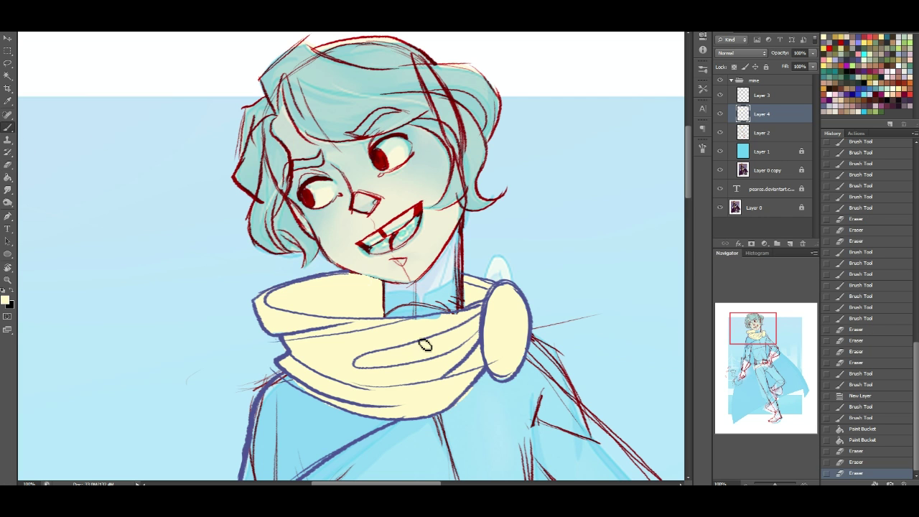
drag(414, 327, 461, 318)
drag(774, 336, 748, 330)
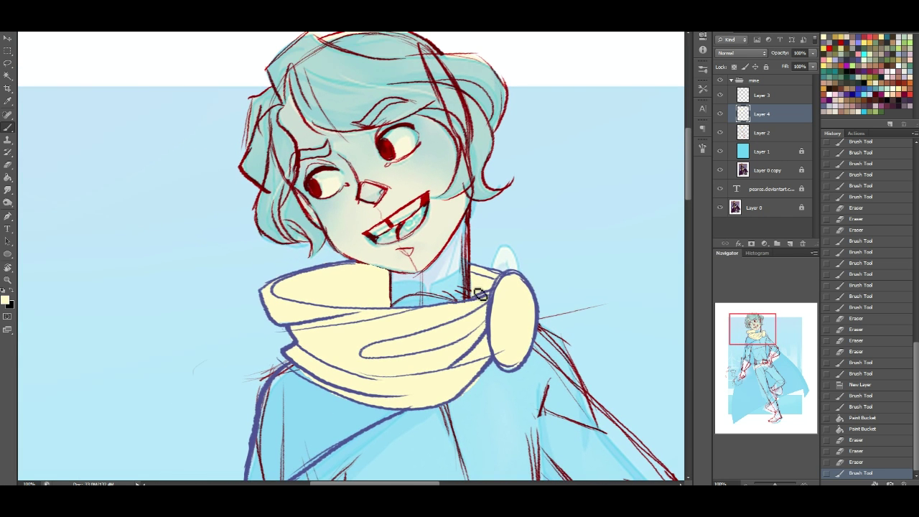
Sample the blue-violet line colour and draw a notched inner collar around the neck above the cowl
alt+click(492, 295)
drag(436, 289, 435, 302)
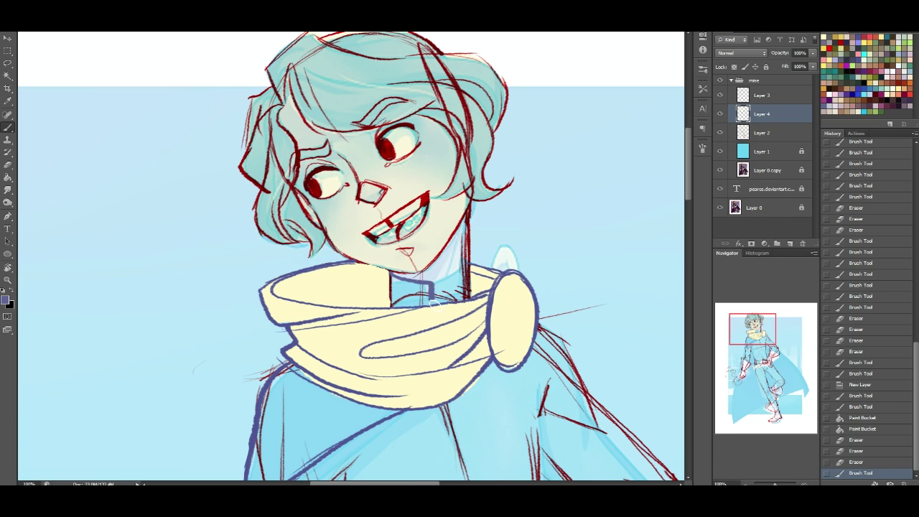
key(ctrl+z)
mouse_move(394, 278)
mouse_down()
mouse_move(434, 289)
mouse_move(437, 300)
mouse_move(389, 304)
mouse_up()
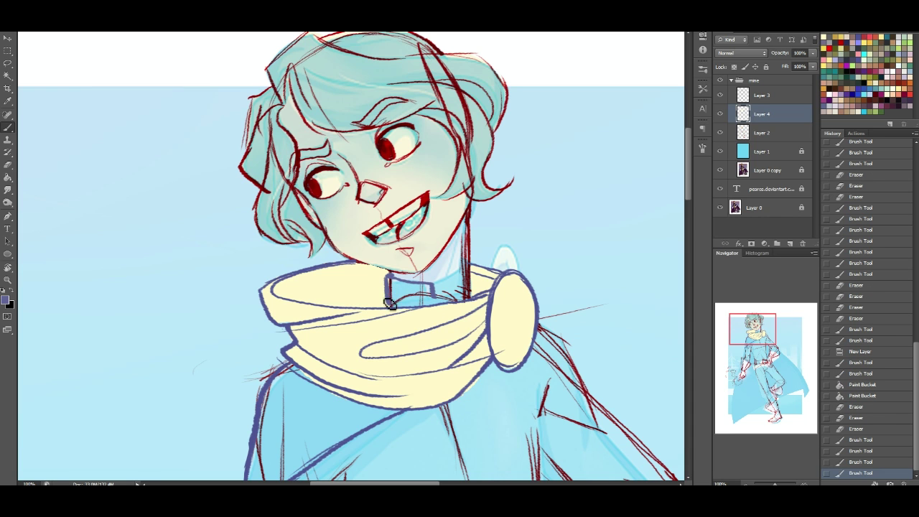
mouse_move(436, 300)
mouse_down()
mouse_move(476, 274)
mouse_move(470, 297)
mouse_move(480, 271)
mouse_move(475, 297)
mouse_up()
Sample the cream colour and fill the notched inner collar with it
alt+click(478, 288)
mouse_move(399, 289)
mouse_down()
mouse_move(400, 307)
mouse_move(396, 286)
mouse_move(395, 295)
mouse_up()
key(g)
click(405, 302)
click(425, 291)
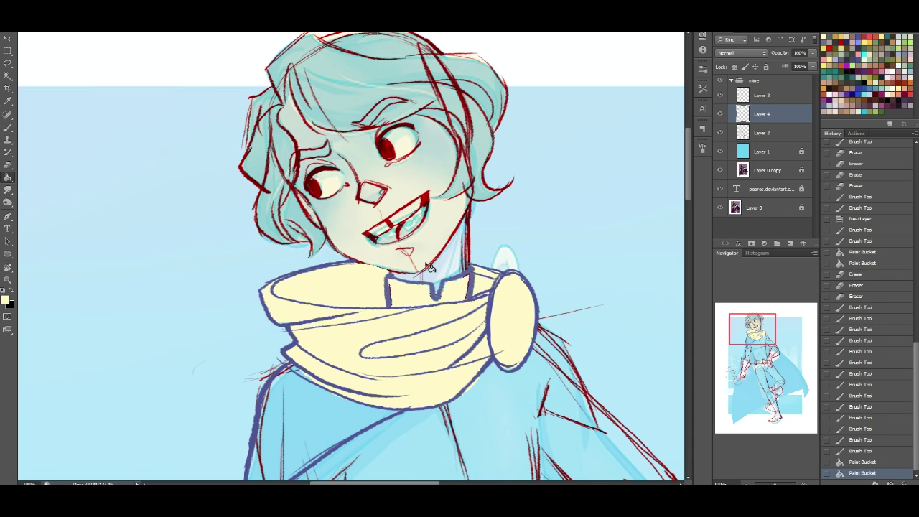
click(470, 280)
click(468, 280)
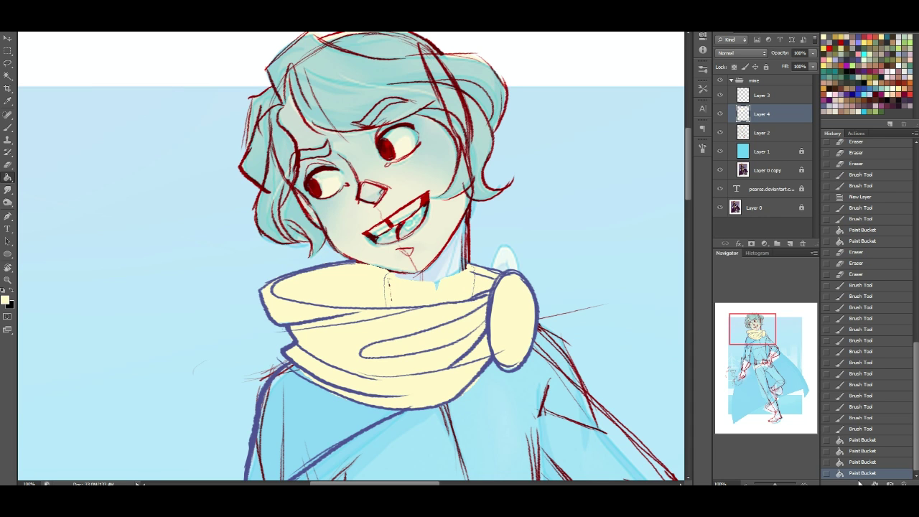
click(865, 451)
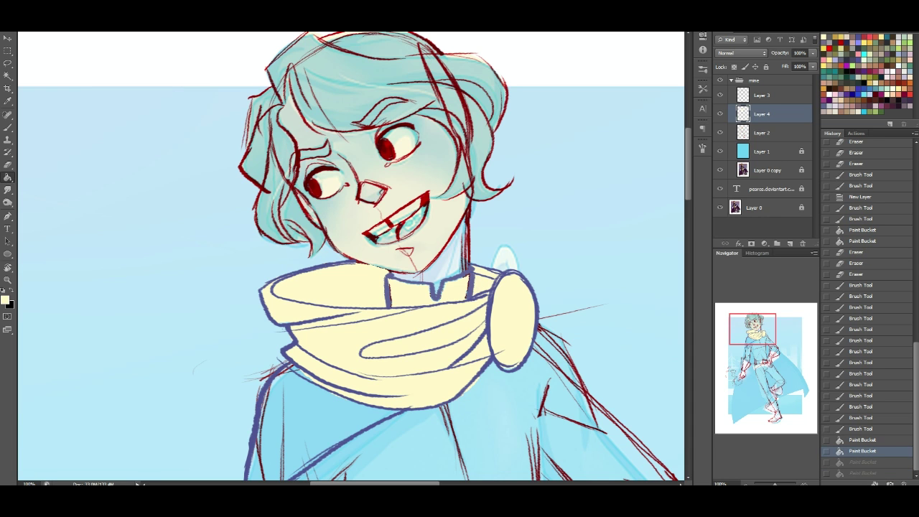
Fill the remaining gap in the inner collar with cream and clean up the insides of its side lines
click(468, 291)
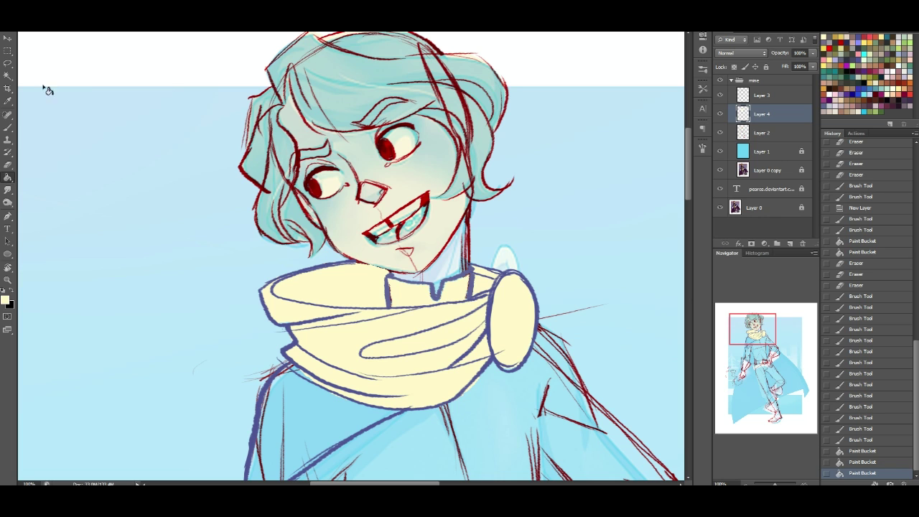
click(7, 127)
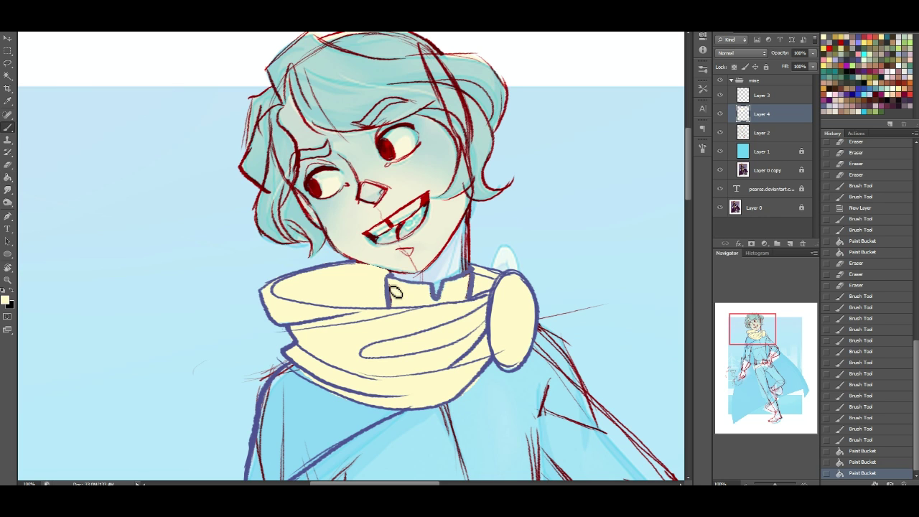
drag(394, 296, 395, 310)
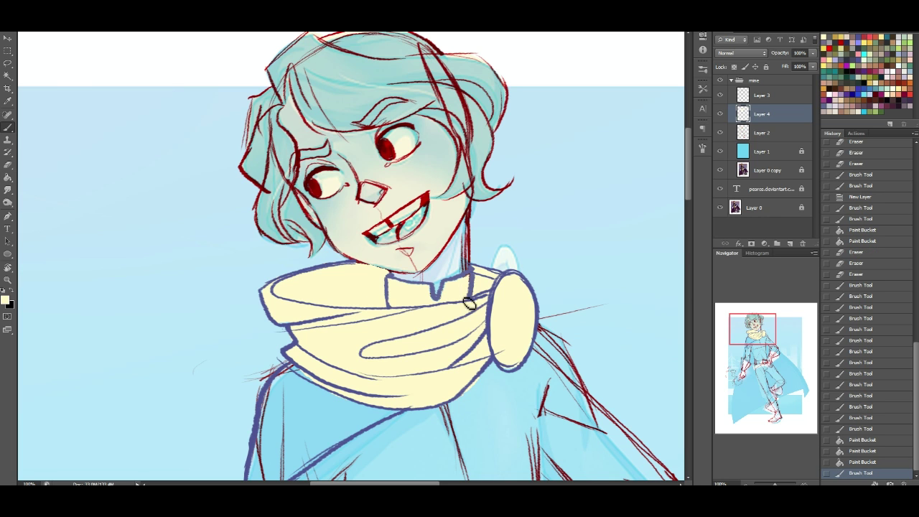
drag(472, 285, 473, 290)
Duplicate Layer 2 and merge the copy down to strengthen the red body sketch
mouse_move(787, 366)
mouse_down()
mouse_move(771, 348)
mouse_move(754, 351)
mouse_move(750, 330)
mouse_move(753, 351)
mouse_move(756, 325)
mouse_move(756, 362)
mouse_move(758, 336)
mouse_up()
drag(761, 132, 786, 246)
key(ctrl+e)
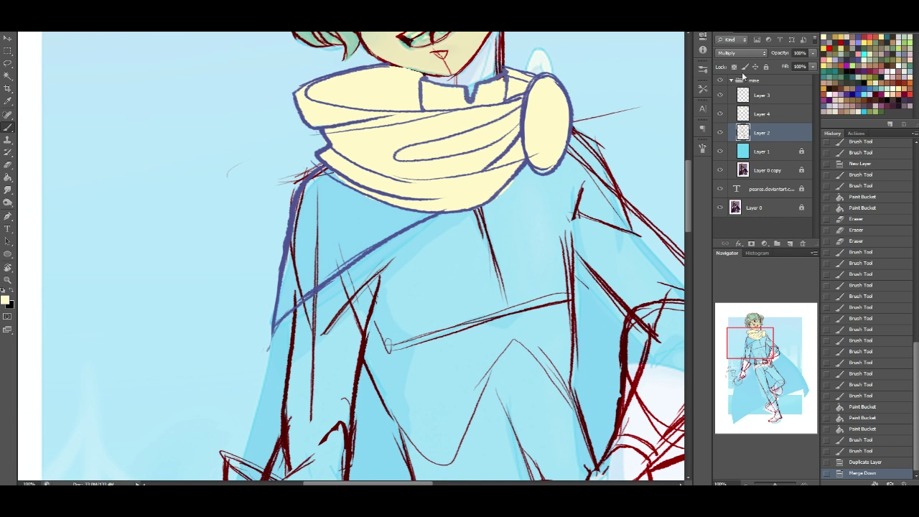
Raise the saturation and lightness of the body sketch with Hue/Saturation to turn its lines a brighter red
key(ctrl+u)
drag(582, 165, 652, 169)
drag(582, 187, 599, 188)
click(703, 95)
Add a layer directly above Layer 1 and fill it with white behind the sketch
mouse_move(742, 333)
mouse_down()
mouse_move(745, 316)
mouse_move(721, 350)
mouse_up()
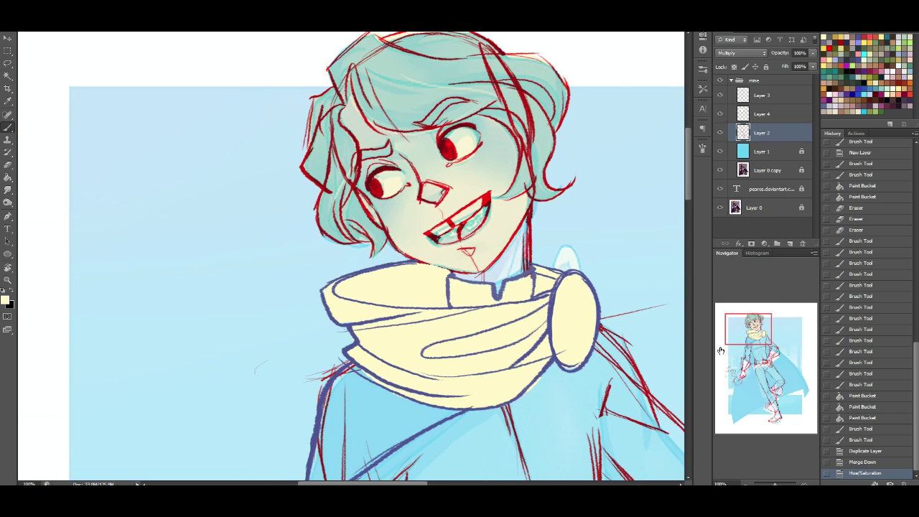
drag(727, 484, 709, 483)
text(25)
key(Return)
drag(753, 387, 744, 370)
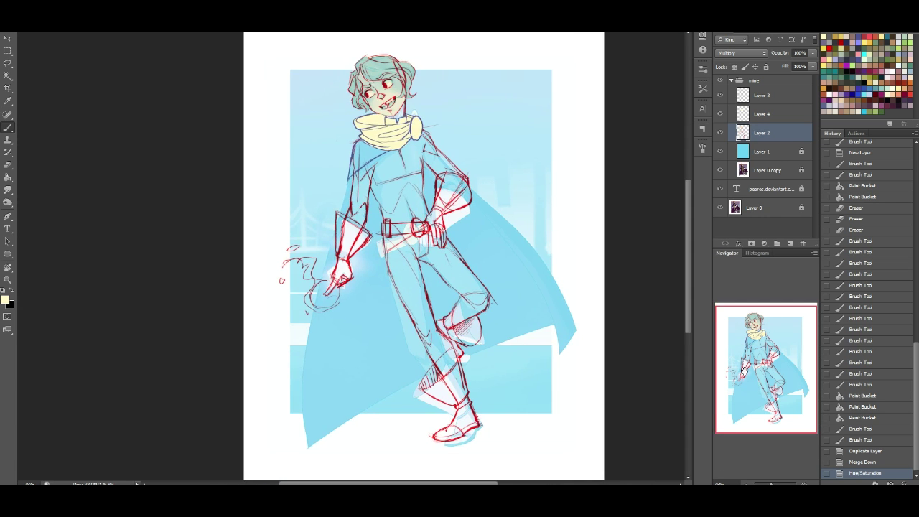
click(7, 177)
click(759, 156)
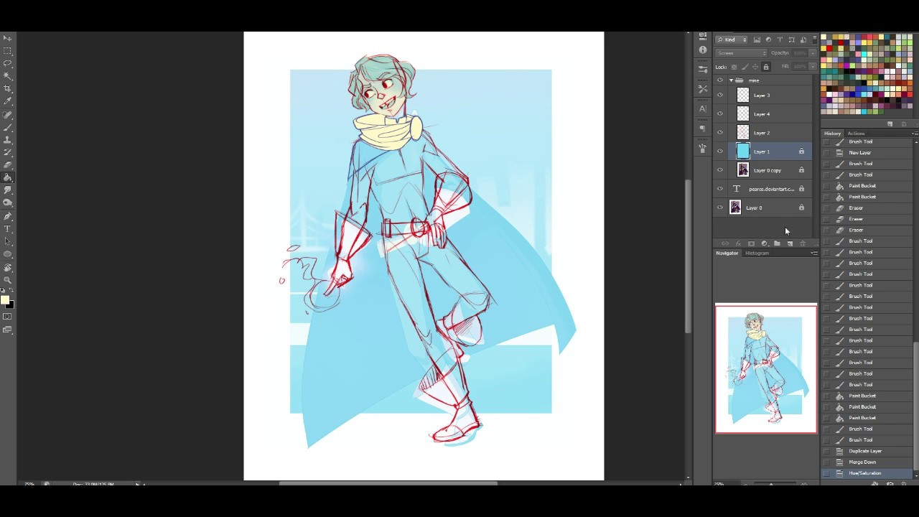
click(789, 243)
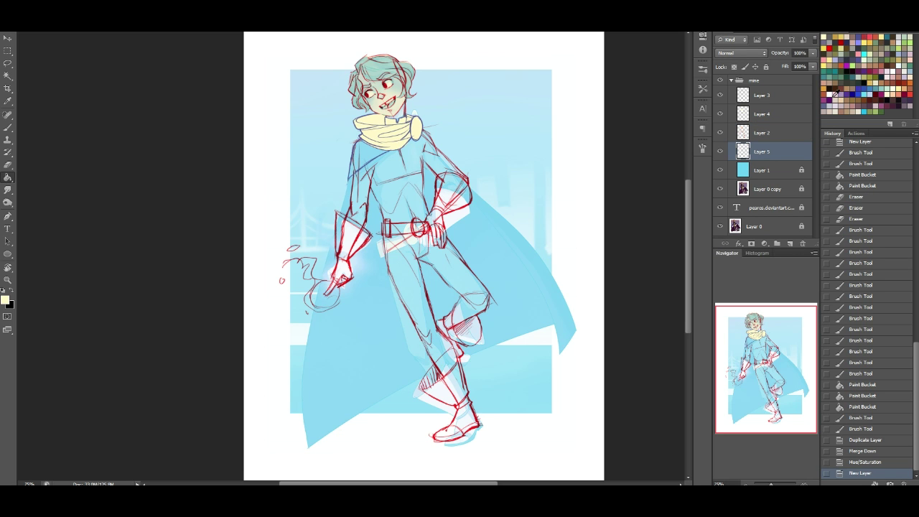
click(600, 149)
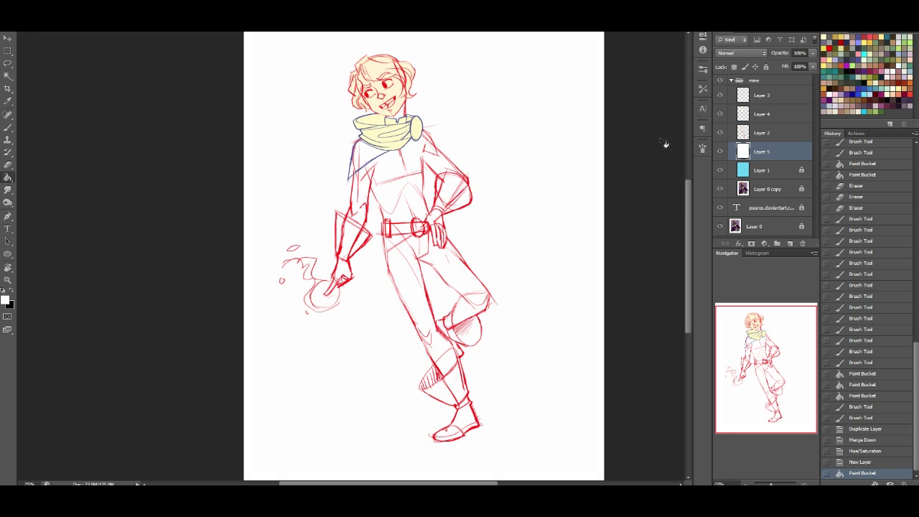
Toggle the "mine" group's visibility repeatedly to compare the redlined sketch with the original illustration
click(721, 81)
click(721, 80)
click(720, 80)
click(721, 81)
click(720, 81)
click(721, 80)
click(721, 81)
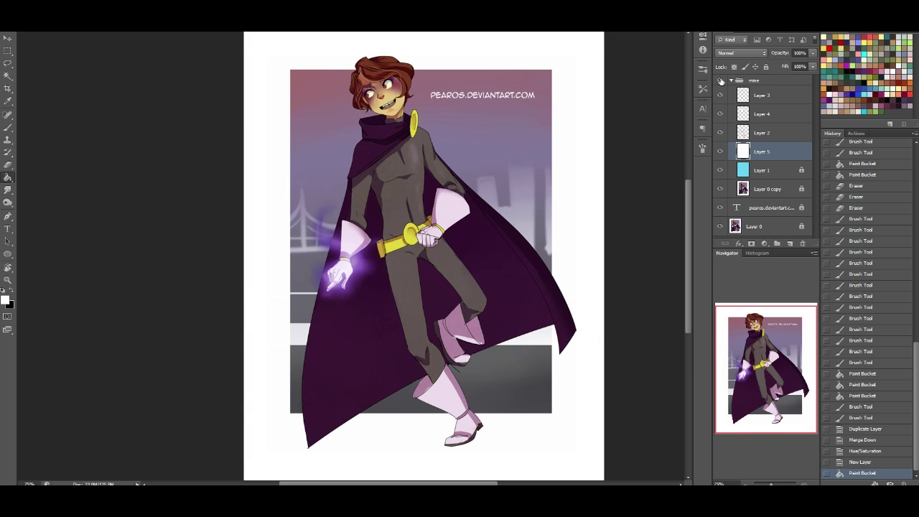
click(721, 80)
click(720, 81)
click(721, 80)
click(721, 81)
click(720, 80)
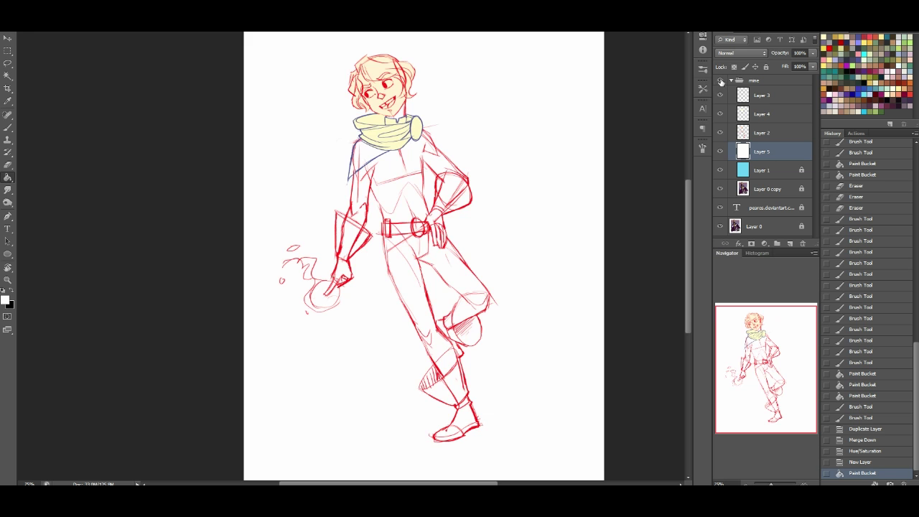
click(720, 81)
click(720, 81)
click(720, 81)
click(720, 81)
click(719, 81)
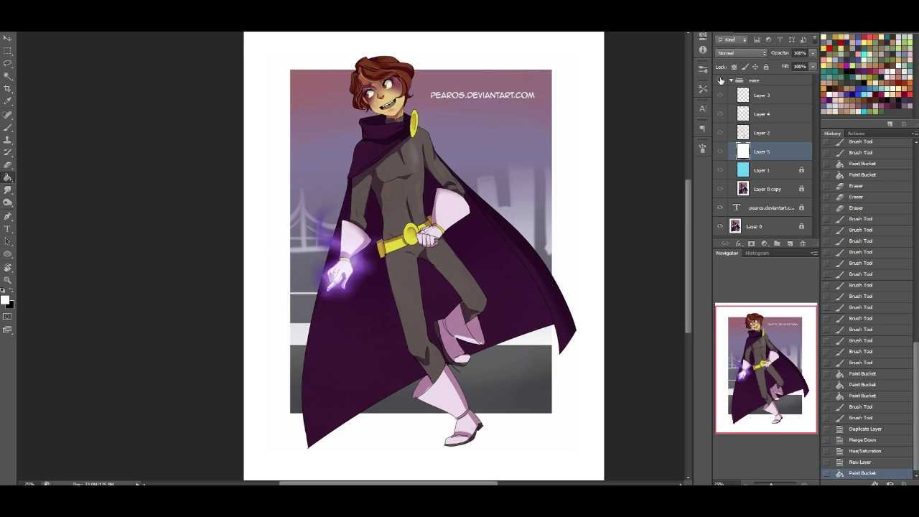
click(720, 81)
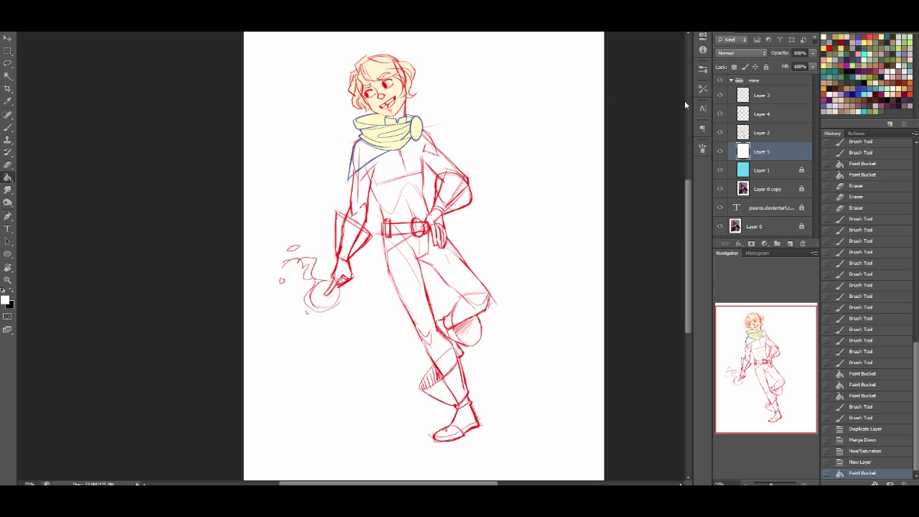
click(720, 80)
click(721, 80)
click(721, 80)
click(720, 80)
click(721, 80)
click(721, 81)
click(721, 80)
click(720, 81)
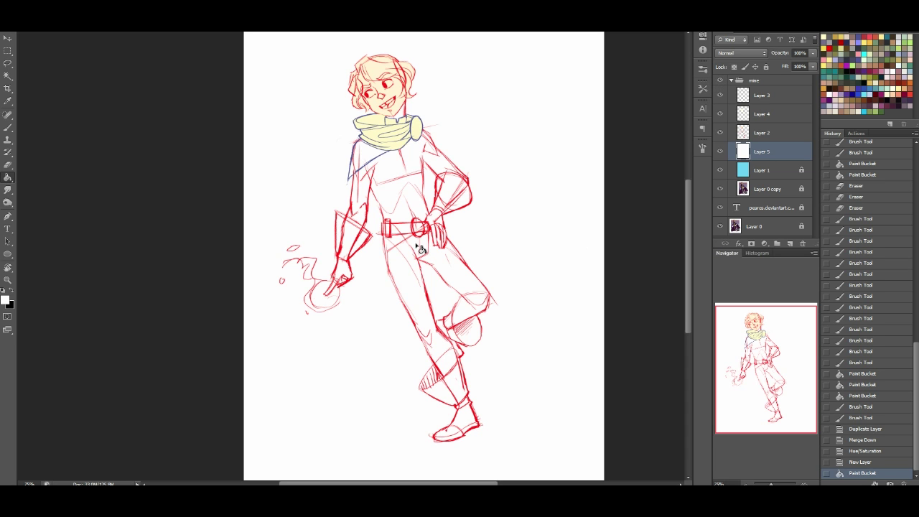
click(721, 81)
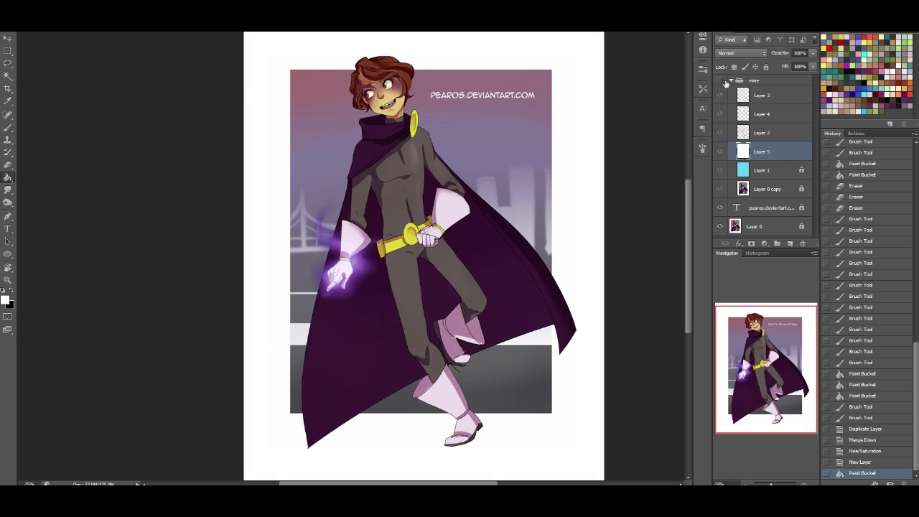
click(720, 80)
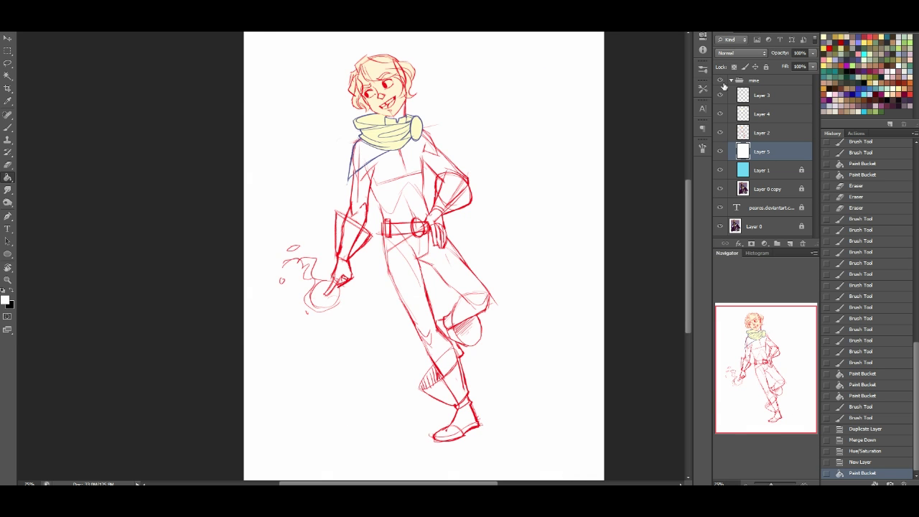
Hide the white Layer 5 to bring back the faded illustration beneath the sketch
drag(731, 306, 722, 305)
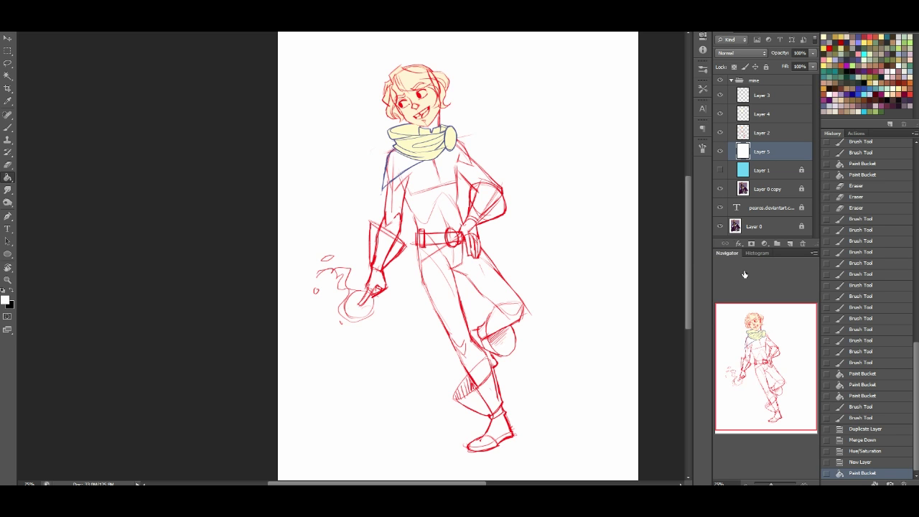
click(720, 151)
drag(752, 361, 728, 335)
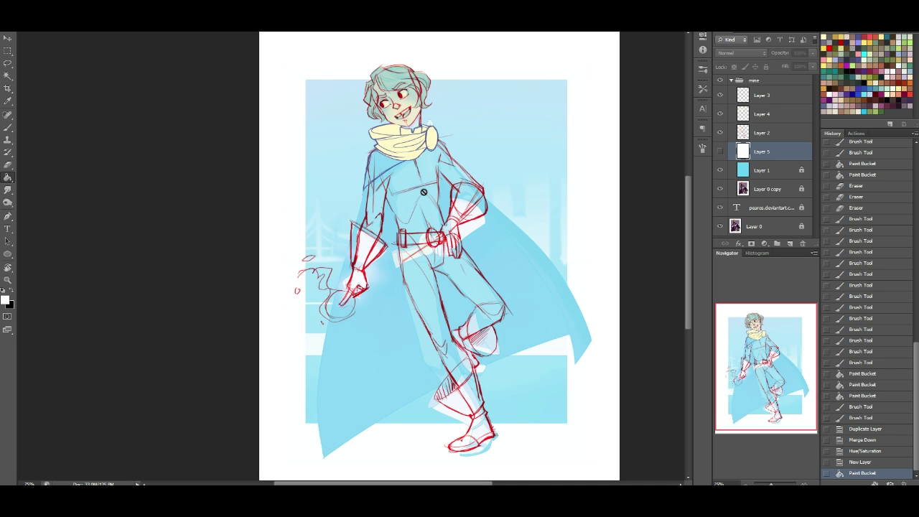
Erase the stray sketch lines inside the round belt buckle on Layer 2
click(8, 165)
click(761, 133)
drag(432, 230, 440, 240)
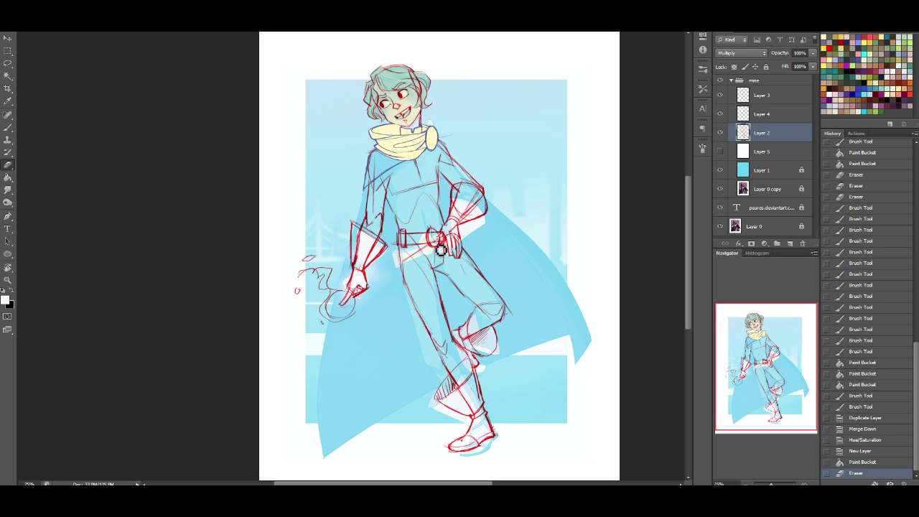
click(438, 235)
click(437, 233)
Brush short red fold lines onto the torso just above the belt buckle on Layer 2
click(7, 127)
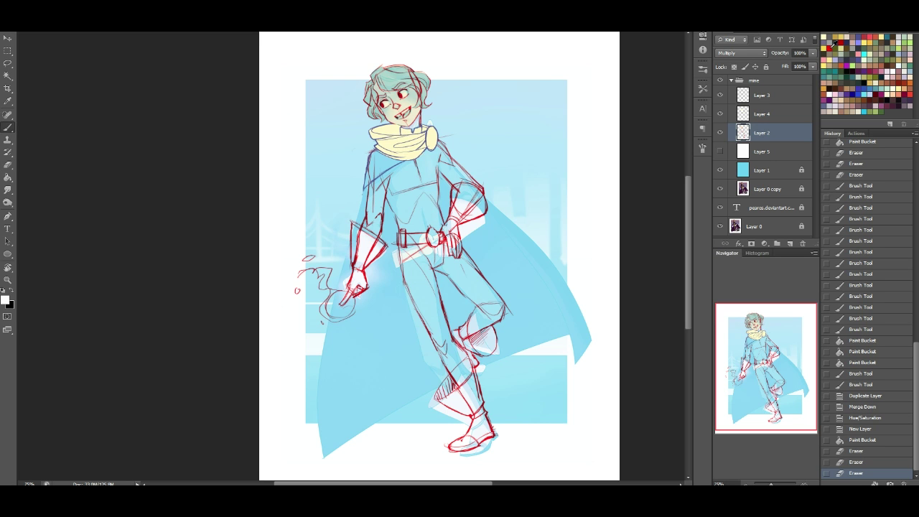
click(830, 45)
drag(431, 214, 434, 221)
drag(433, 219, 433, 219)
drag(434, 213, 436, 222)
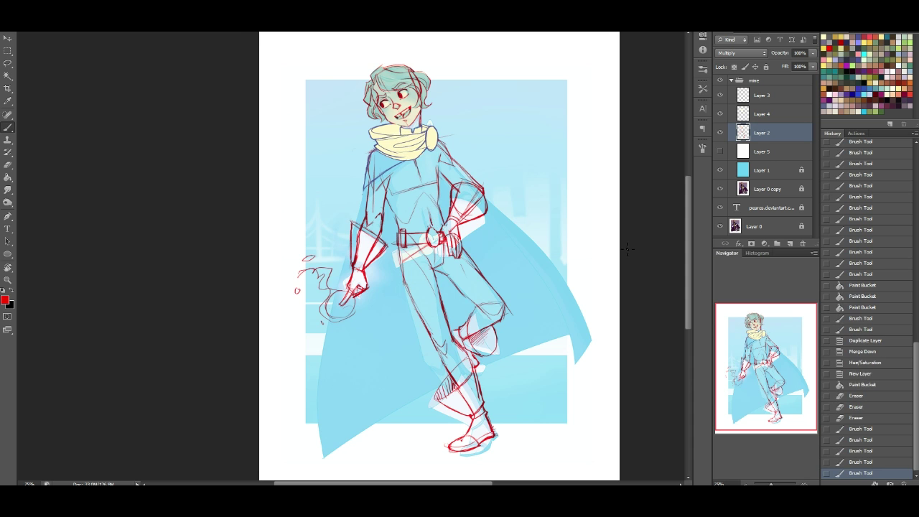
Add red fold lines to the trousers below the belt, on the bent leg's thigh and along the standing leg's thigh
drag(758, 361, 759, 361)
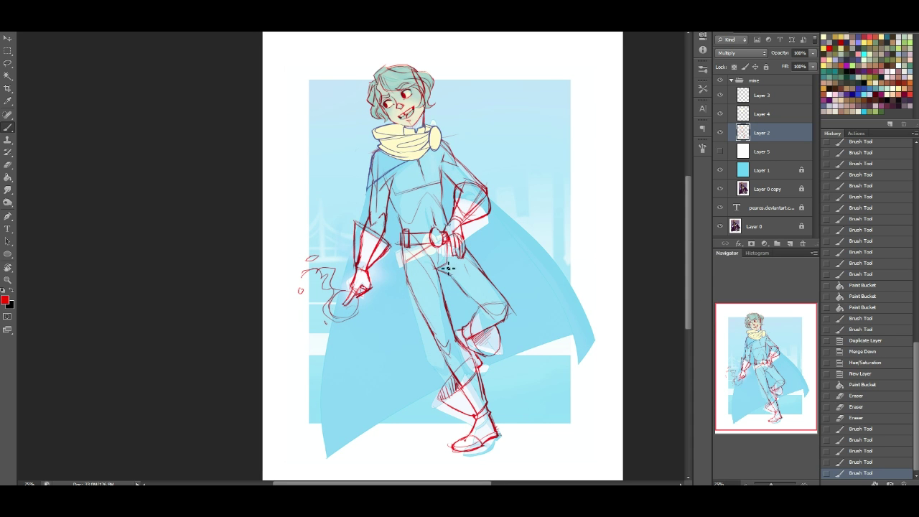
drag(438, 248, 445, 264)
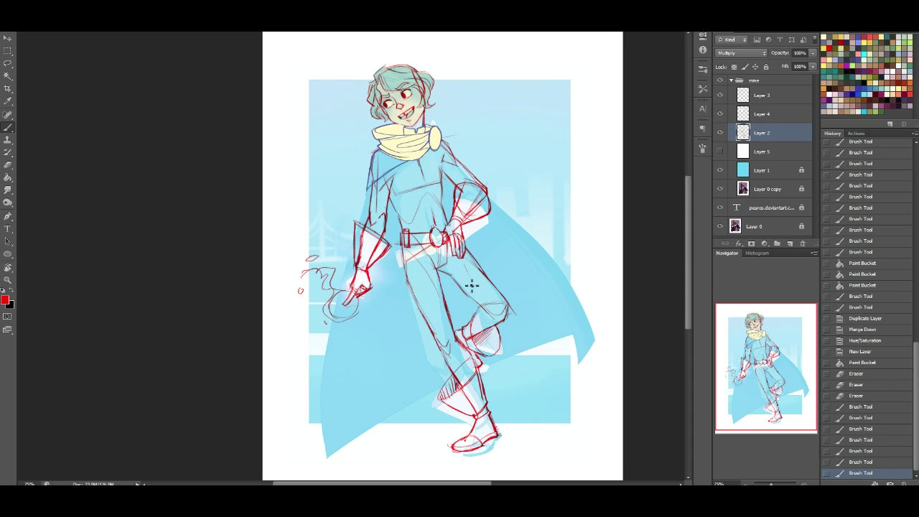
drag(483, 302, 485, 295)
drag(484, 297, 487, 289)
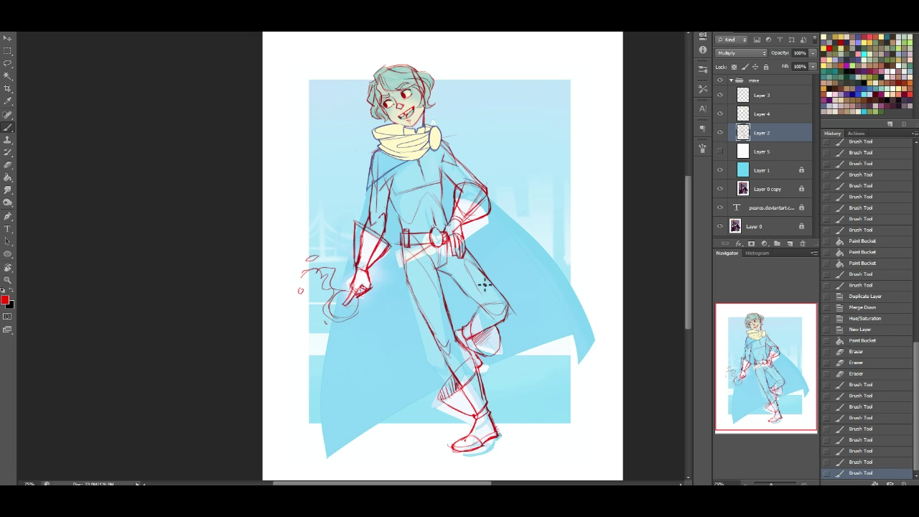
drag(454, 322, 432, 286)
click(449, 308)
drag(782, 386, 770, 366)
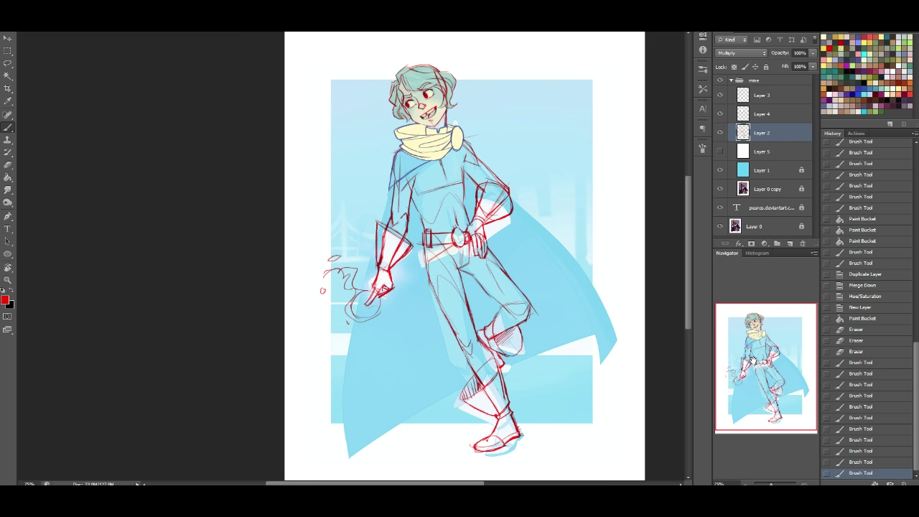
drag(751, 361, 765, 365)
drag(767, 364, 786, 359)
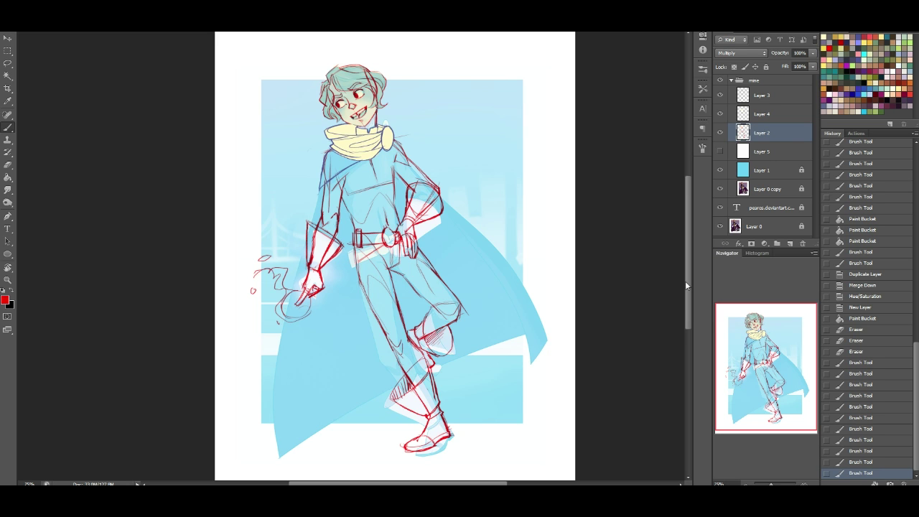
drag(787, 412, 786, 421)
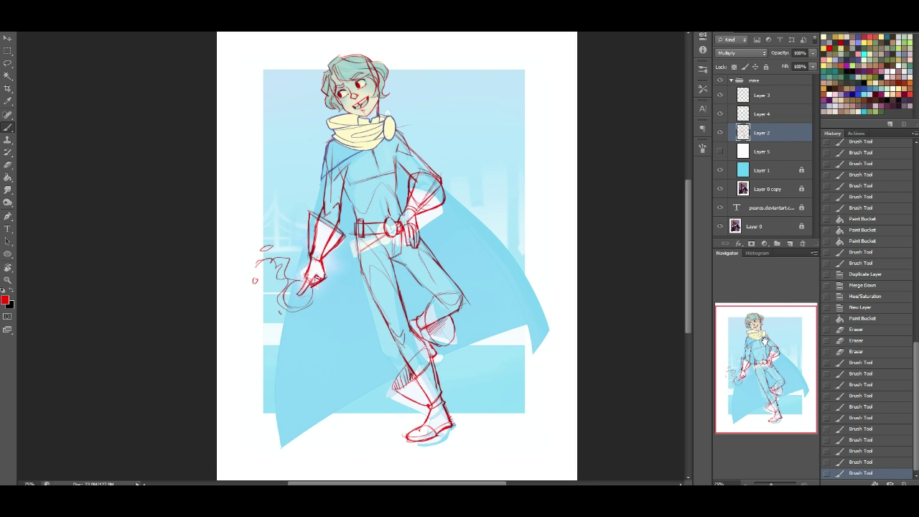
drag(765, 340, 768, 318)
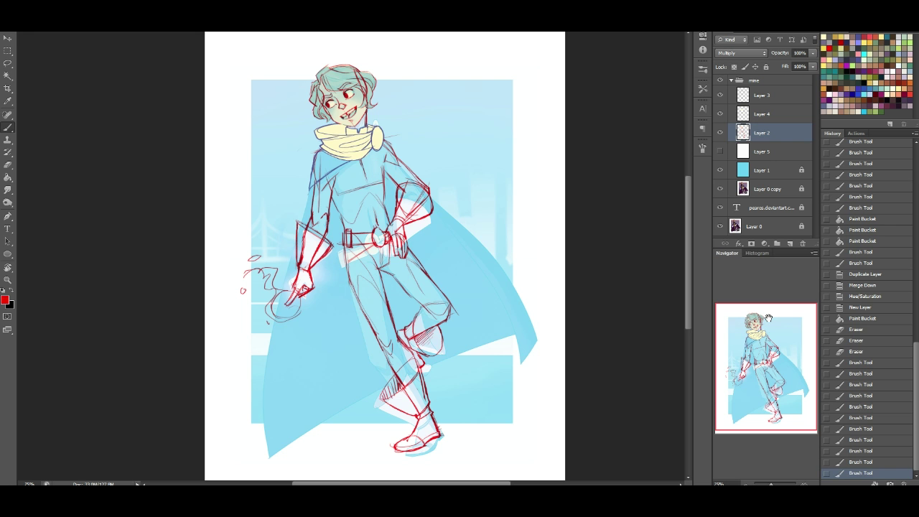